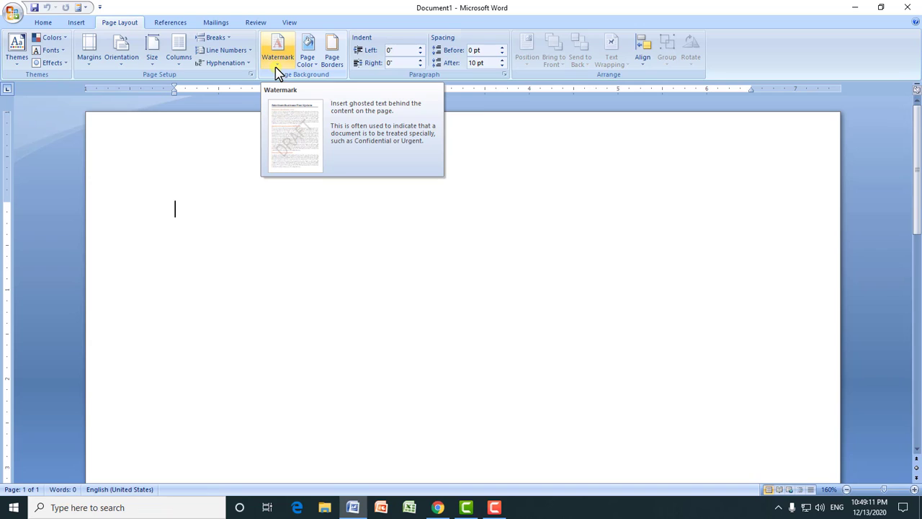
- Add the preset DO NOT COPY 1 watermark to the blank page and bring the whole watermark into view
left_click(278, 68)
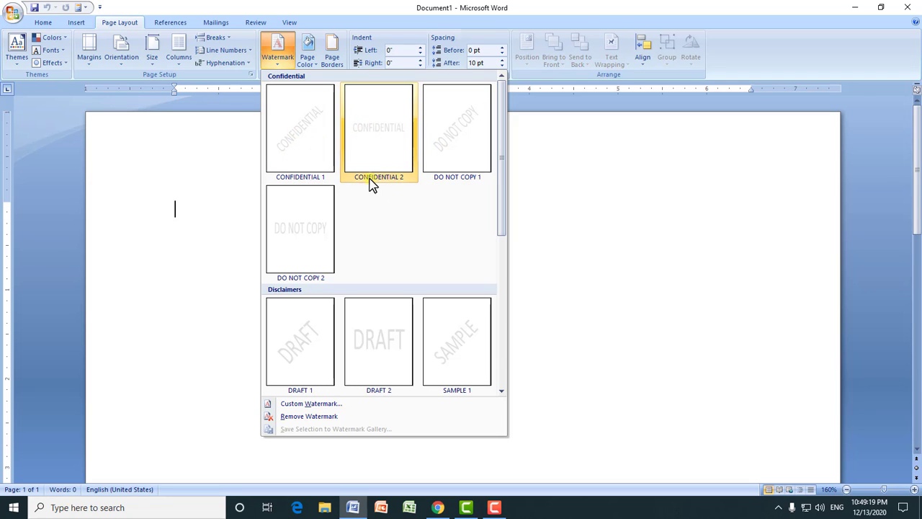
left_click(443, 152)
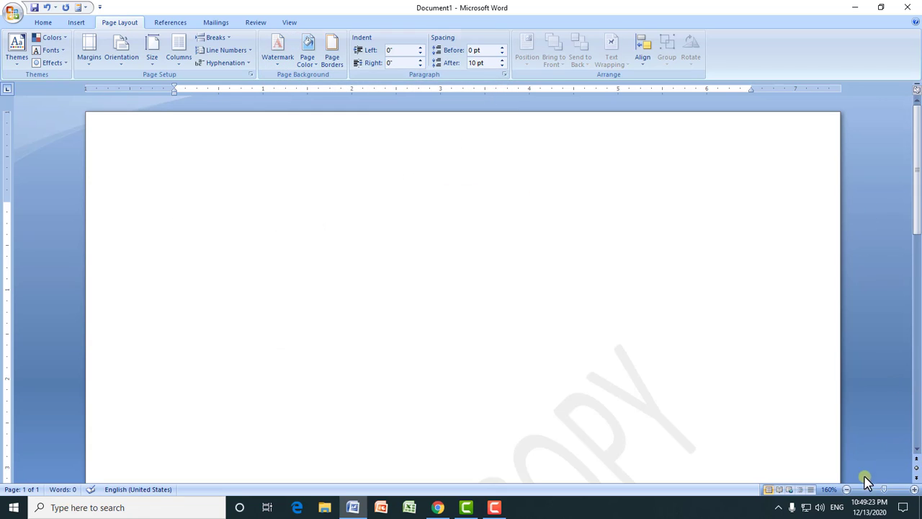
left_click(846, 489)
left_click(846, 489)
left_click(846, 489)
left_click(846, 489)
left_click(846, 489)
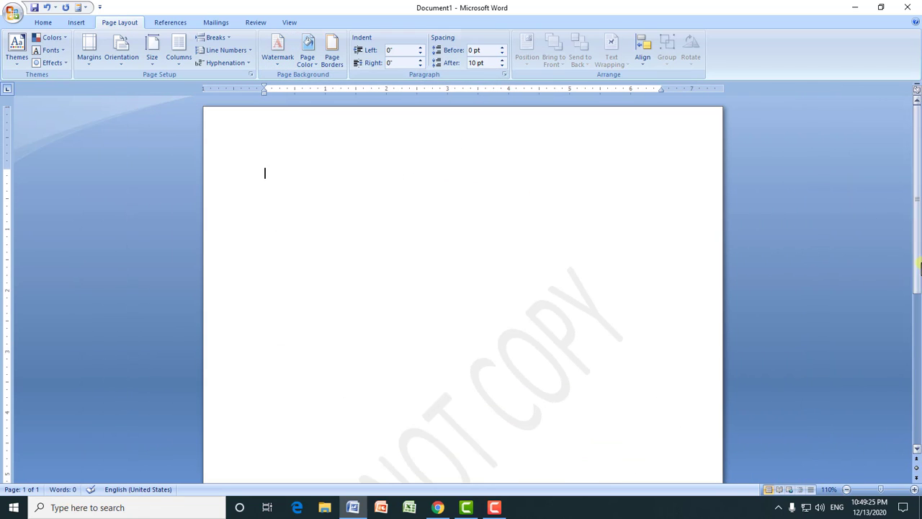
left_click_drag(915, 252, 912, 333)
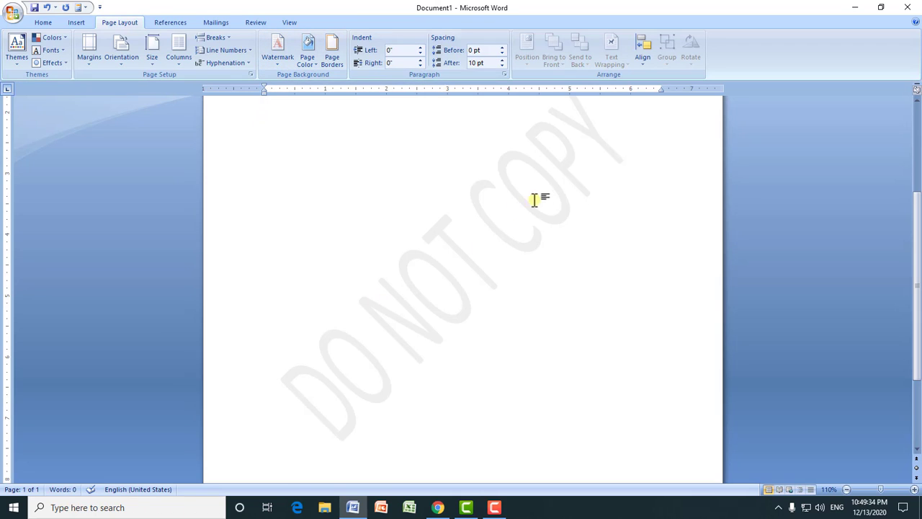
- Open the custom watermark settings, replace the watermark text with a person's first name, and choose the Calibri font
left_click(278, 66)
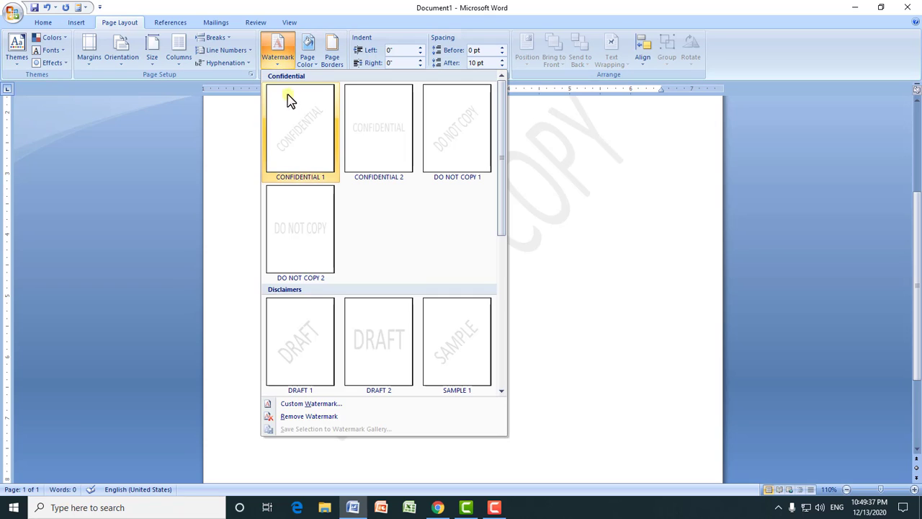
left_click(312, 405)
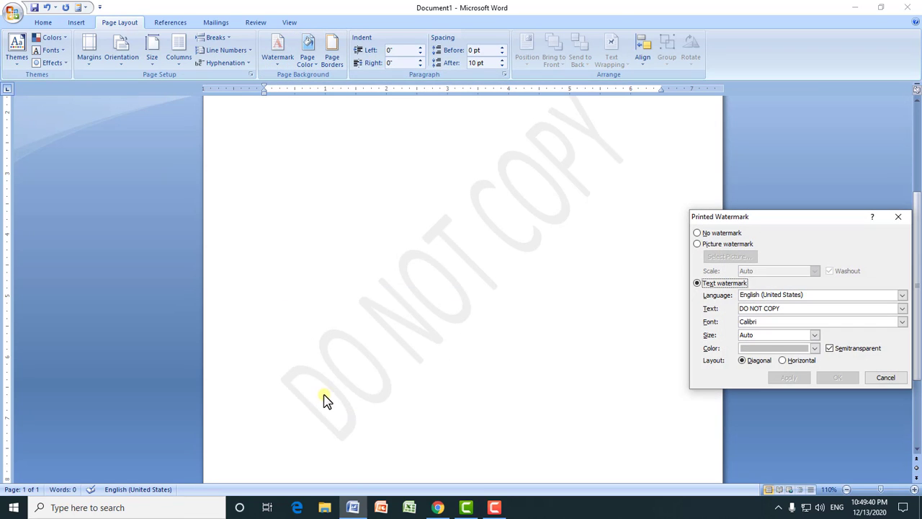
left_click_drag(758, 224, 599, 270)
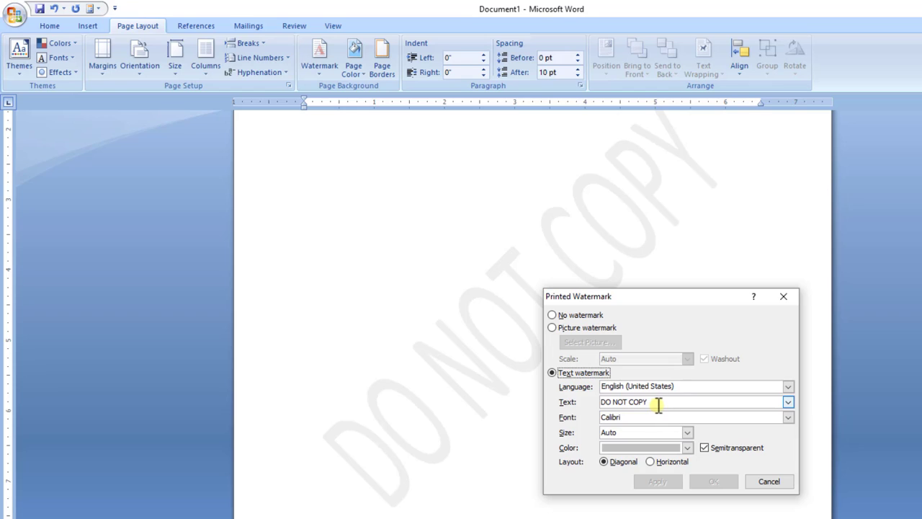
left_click_drag(658, 403, 596, 407)
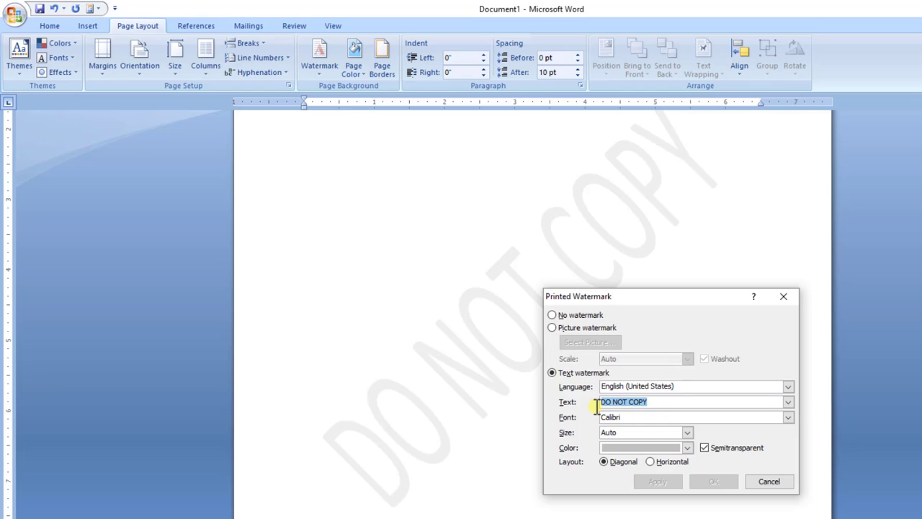
type("Waseem")
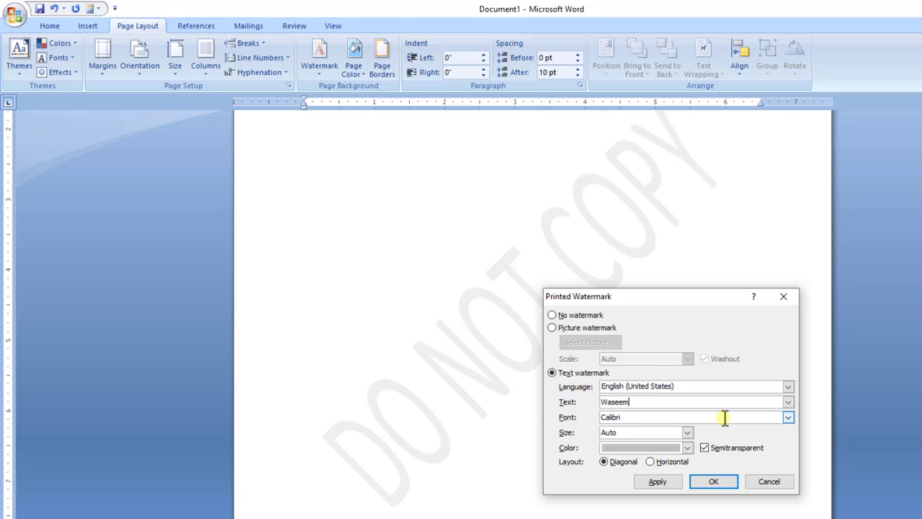
left_click(788, 419)
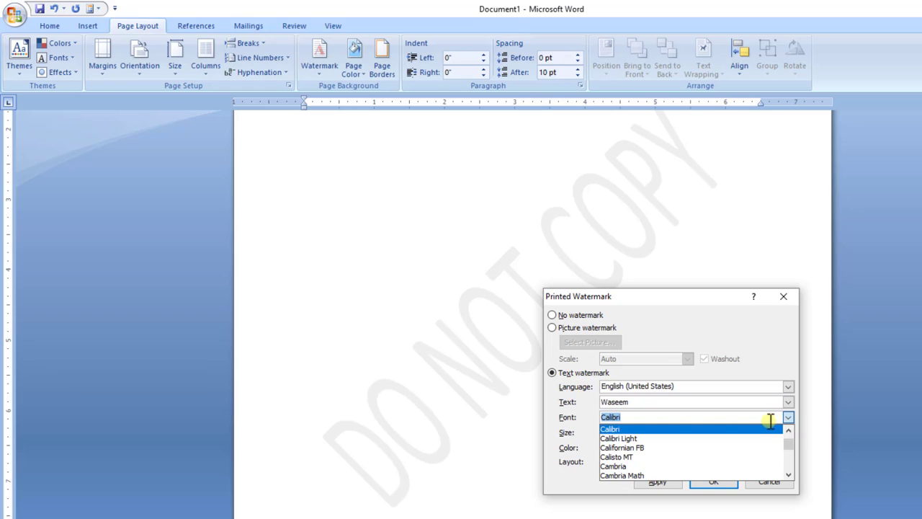
left_click(656, 430)
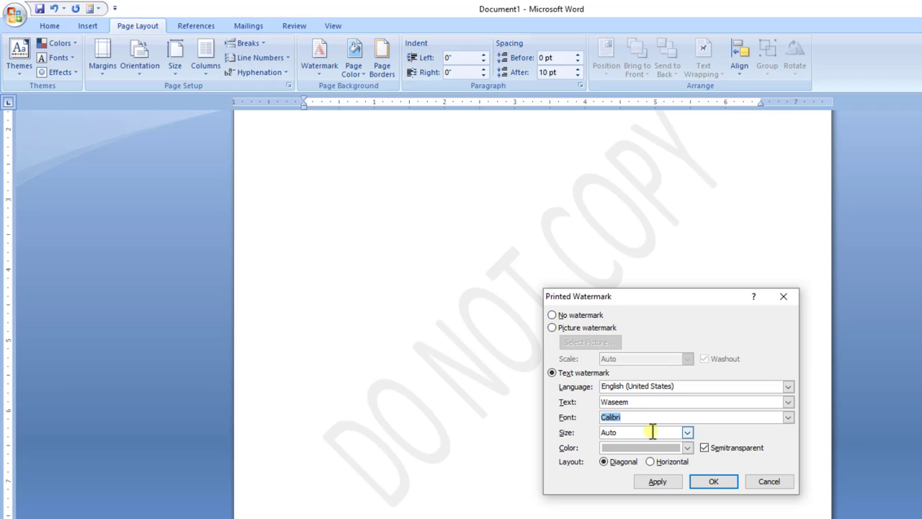
- Set the text watermark's size to 80 and its color to standard blue, and apply it to the page
left_click(687, 432)
left_click_drag(686, 455, 688, 475)
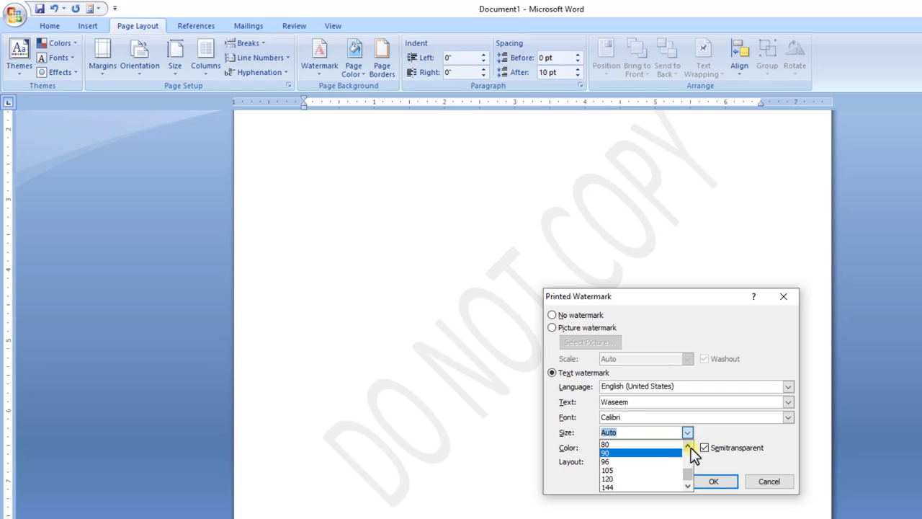
left_click(691, 448)
left_click(606, 453)
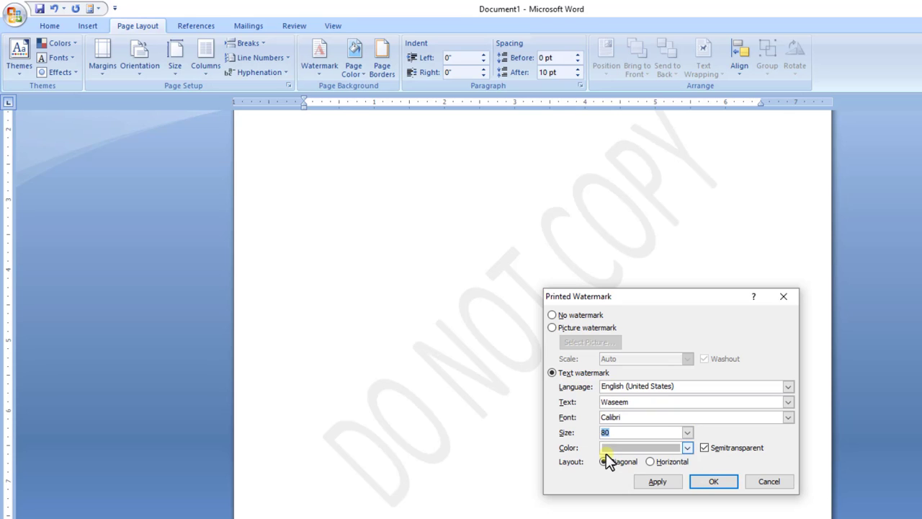
left_click(688, 448)
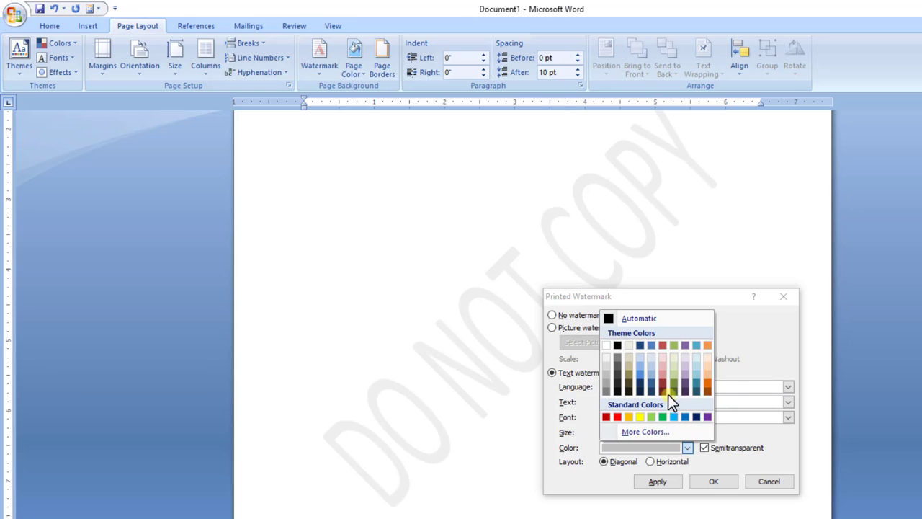
left_click(687, 416)
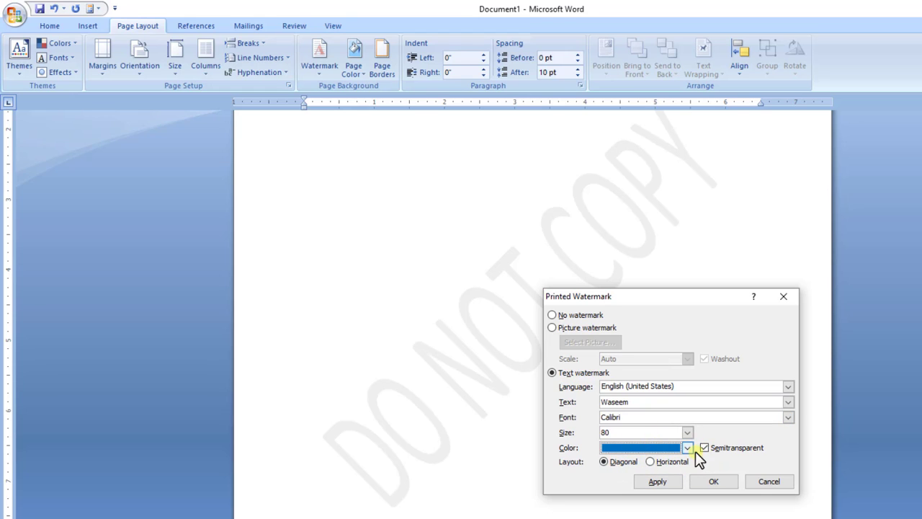
left_click(660, 449)
left_click(653, 482)
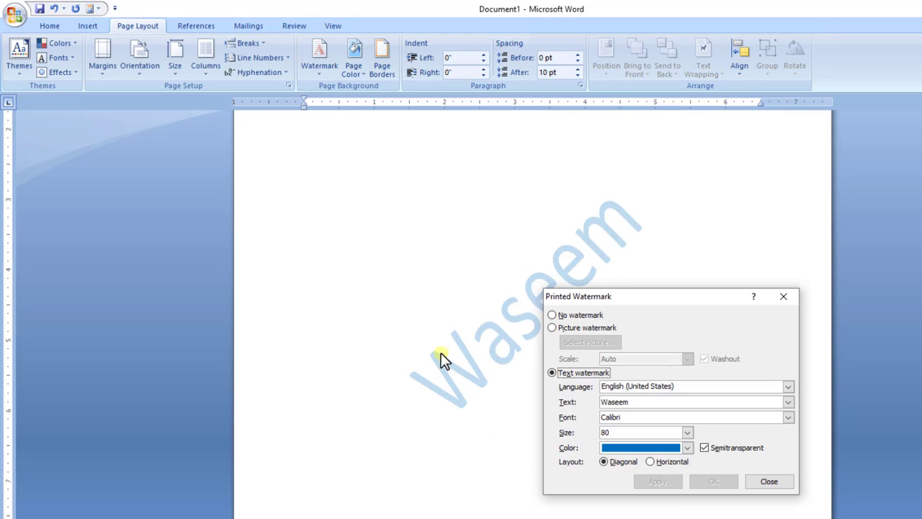
- Set the text watermark's size to Auto, turn off its semitransparency, and apply the changes
left_click(687, 433)
left_click_drag(685, 469, 687, 448)
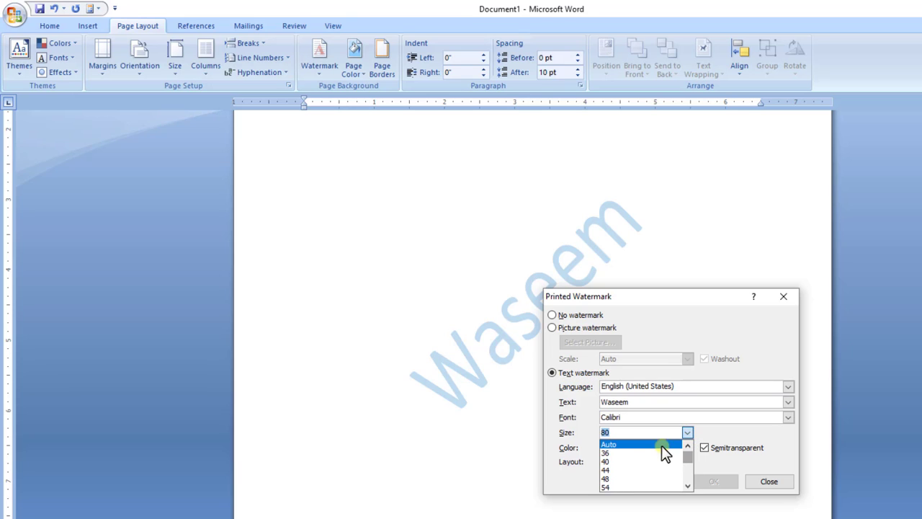
left_click(620, 443)
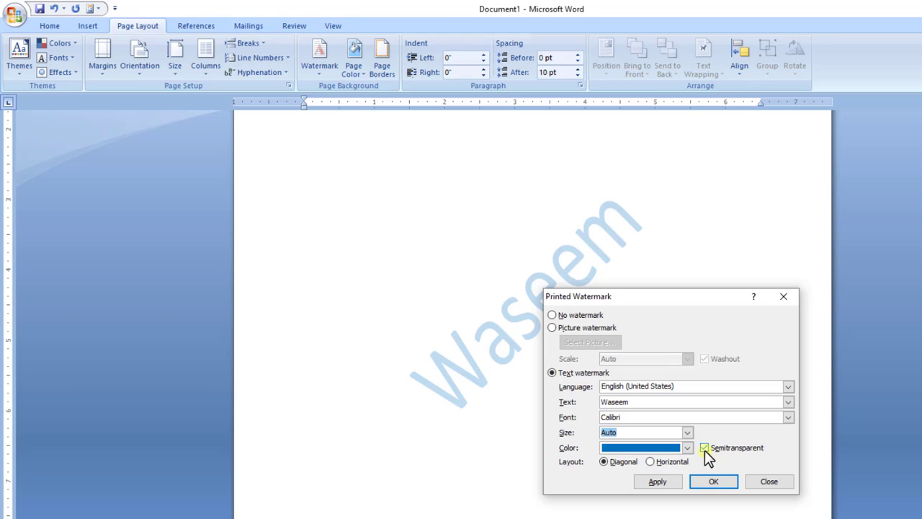
left_click(705, 448)
left_click(655, 482)
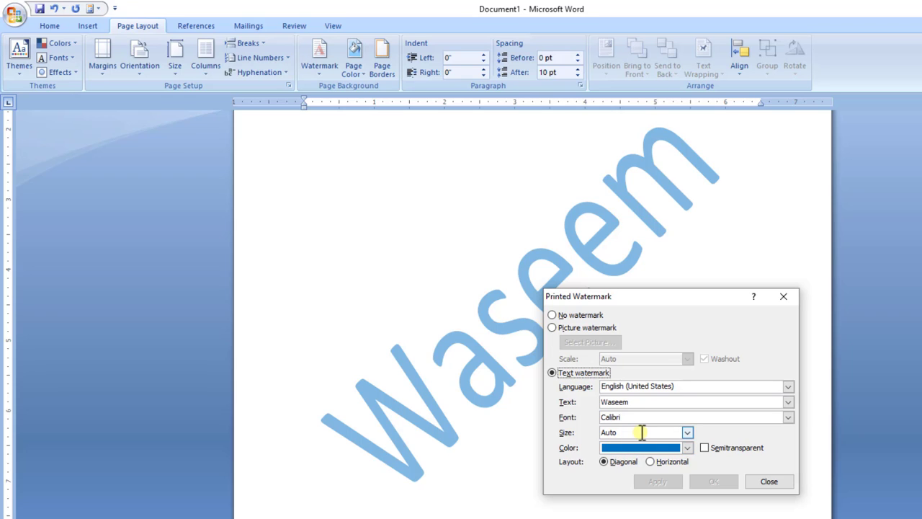
- Apply the horizontal layout to the text watermark and move the watermark dialog aside slightly
left_click(686, 433)
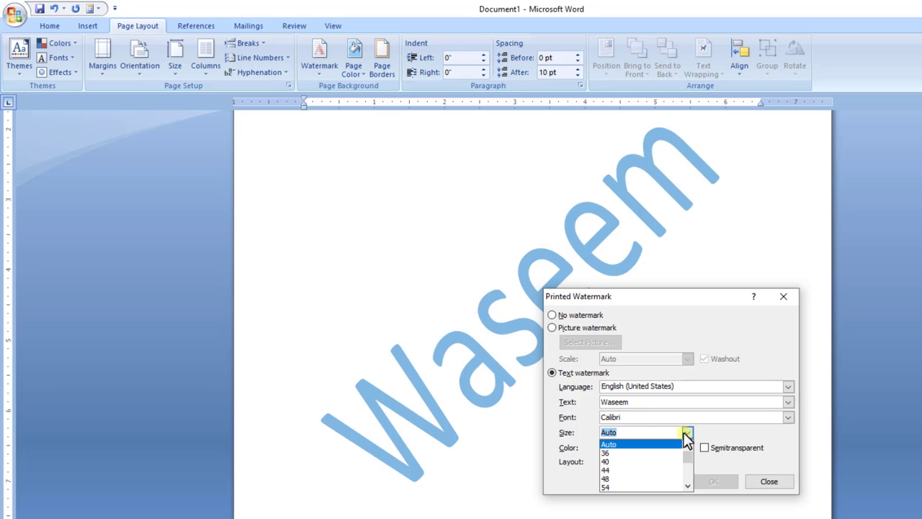
left_click(690, 488)
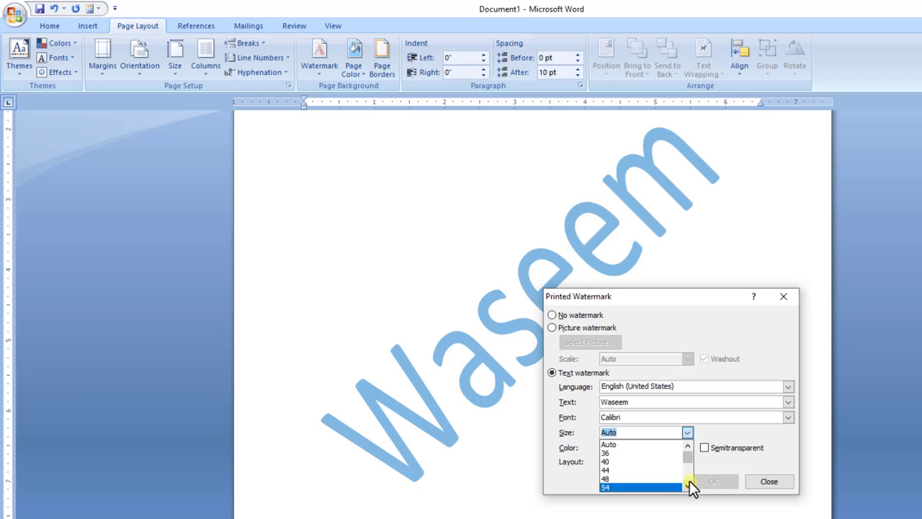
left_click(700, 472)
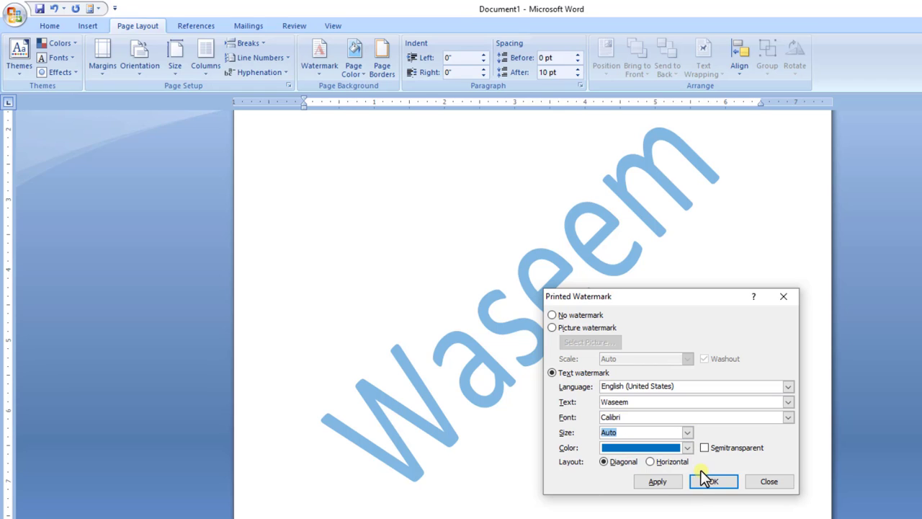
left_click(649, 461)
left_click(643, 480)
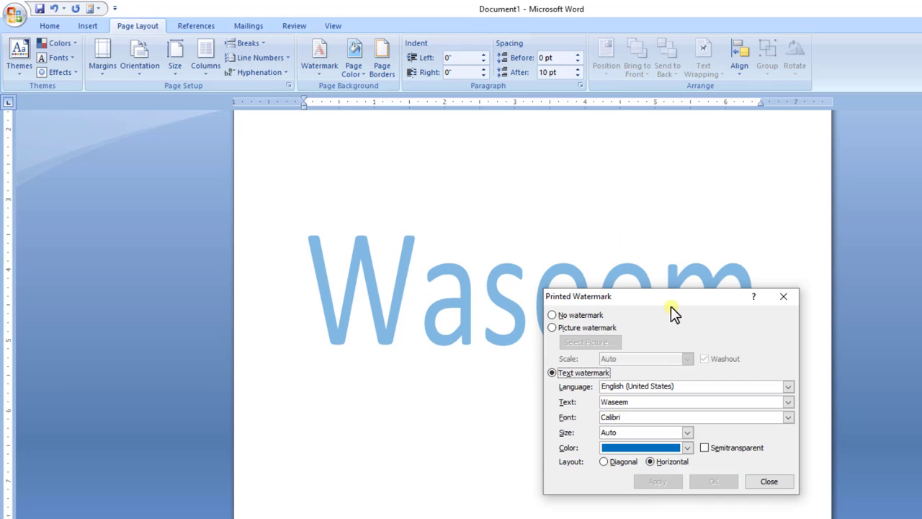
left_click_drag(646, 298, 612, 290)
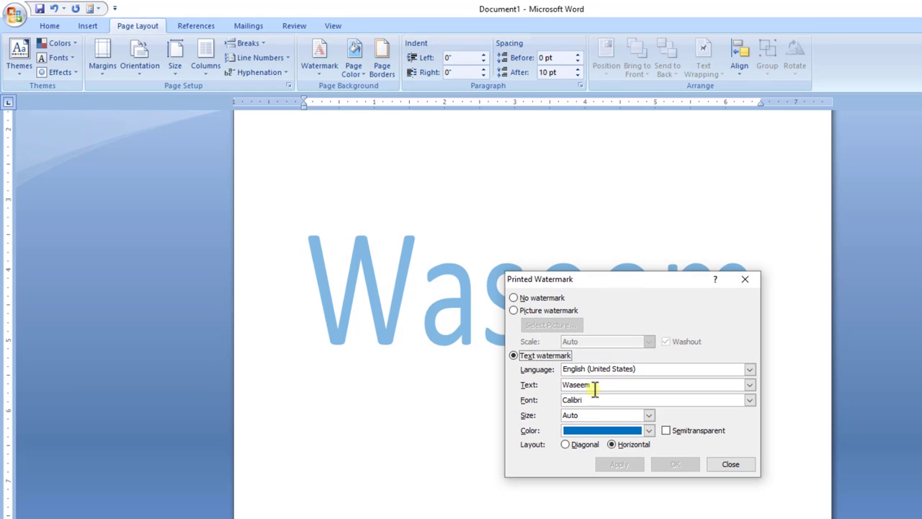
- Apply the diagonal layout with semitransparency turned on to the text watermark
left_click(566, 446)
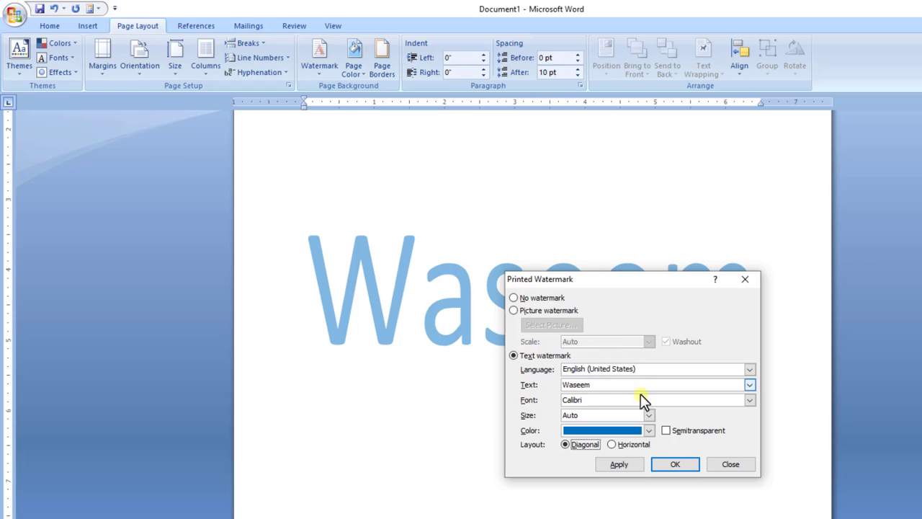
left_click(666, 431)
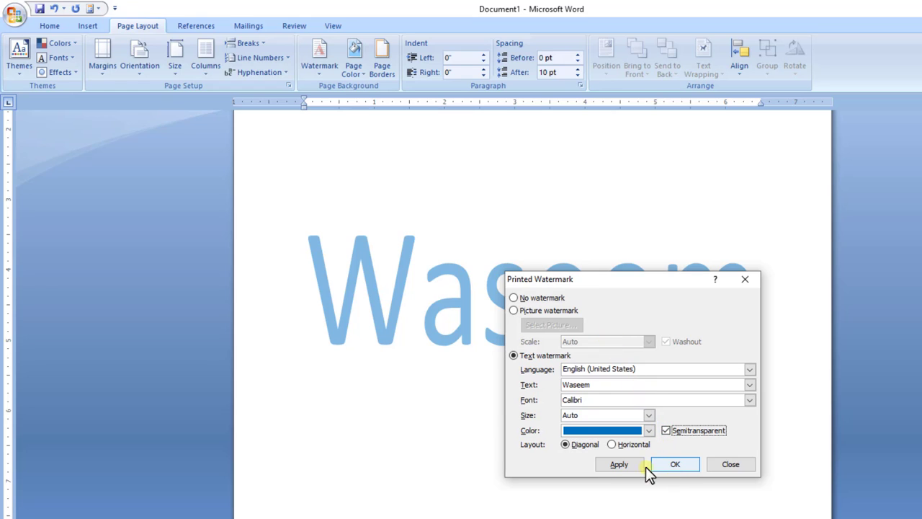
left_click(623, 467)
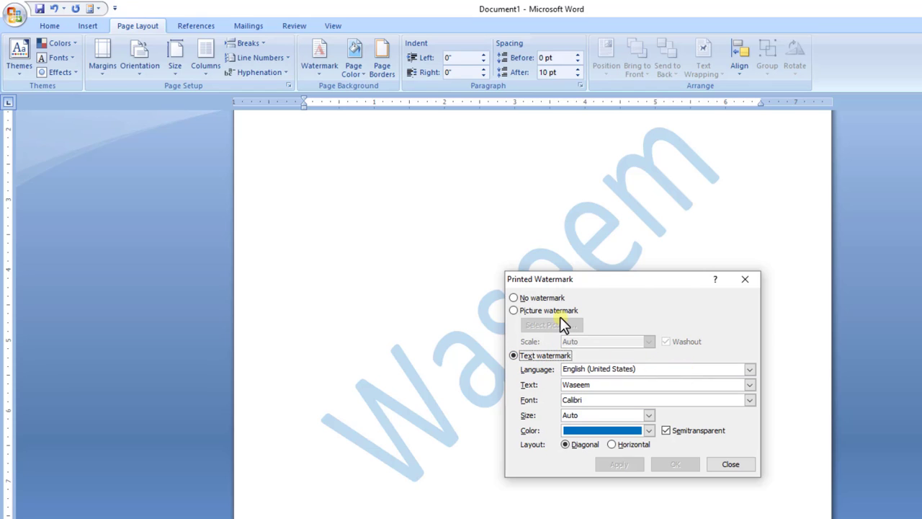
- Replace the text watermark with a washed-out picture watermark using Welcome.jpg from the personal folder on the desktop
left_click(518, 312)
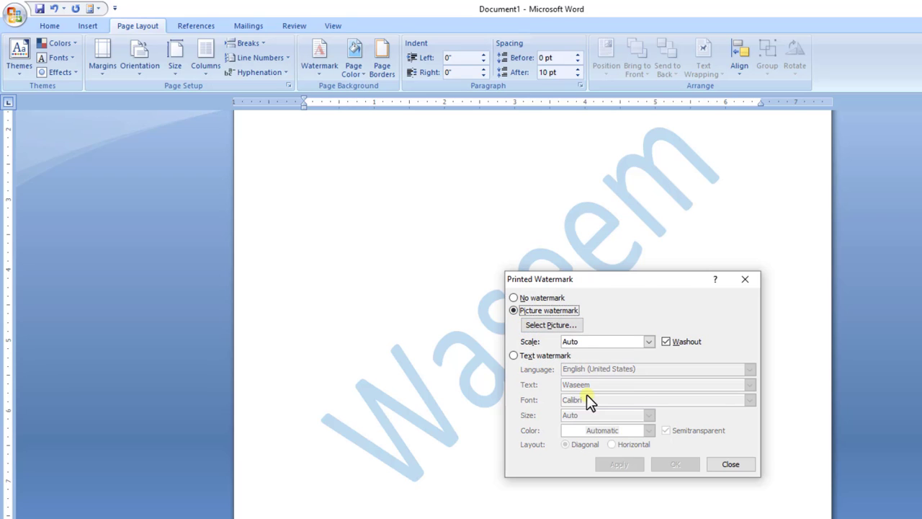
left_click(539, 330)
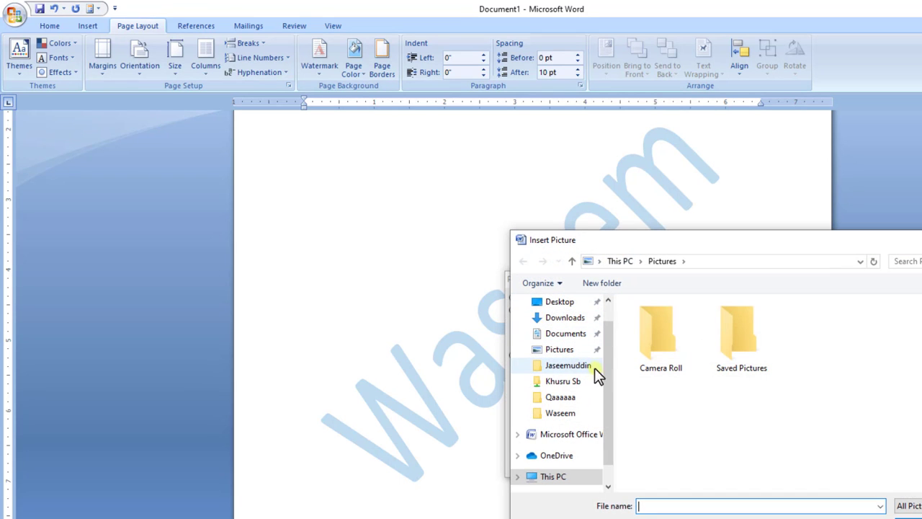
left_click(564, 413)
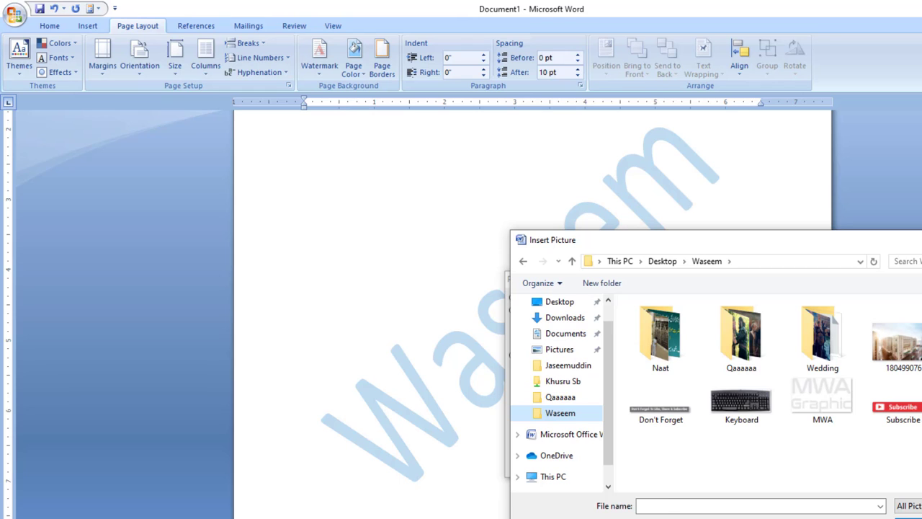
left_click(921, 403)
left_click(901, 518)
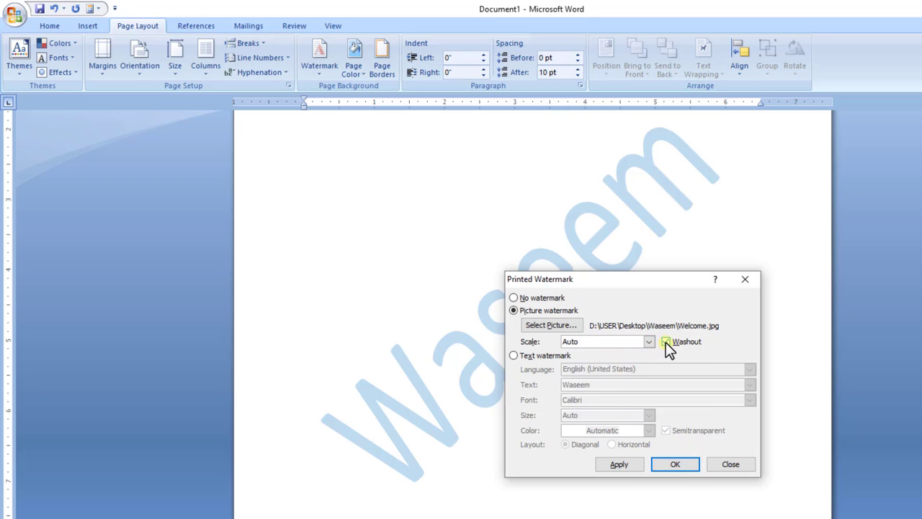
left_click(618, 464)
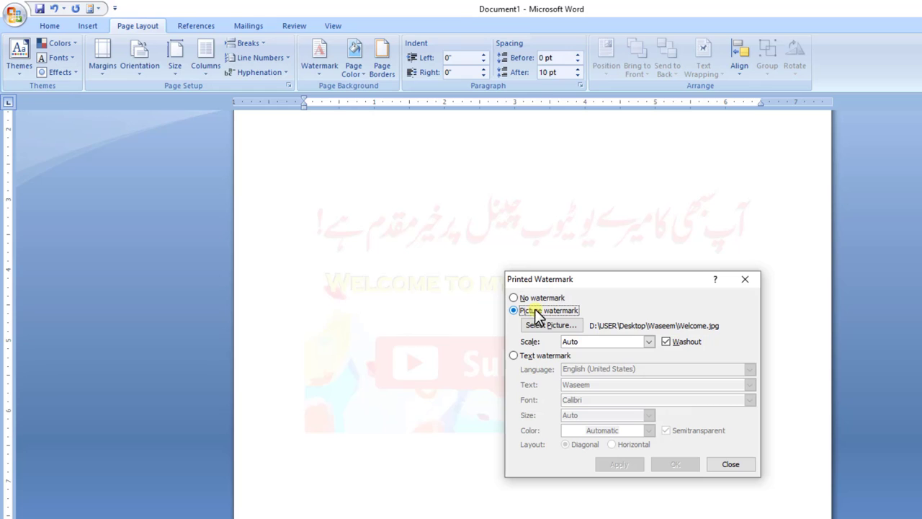
- Turn off the washout effect on the picture watermark, apply the change, and close the watermark settings
left_click(664, 341)
left_click(621, 464)
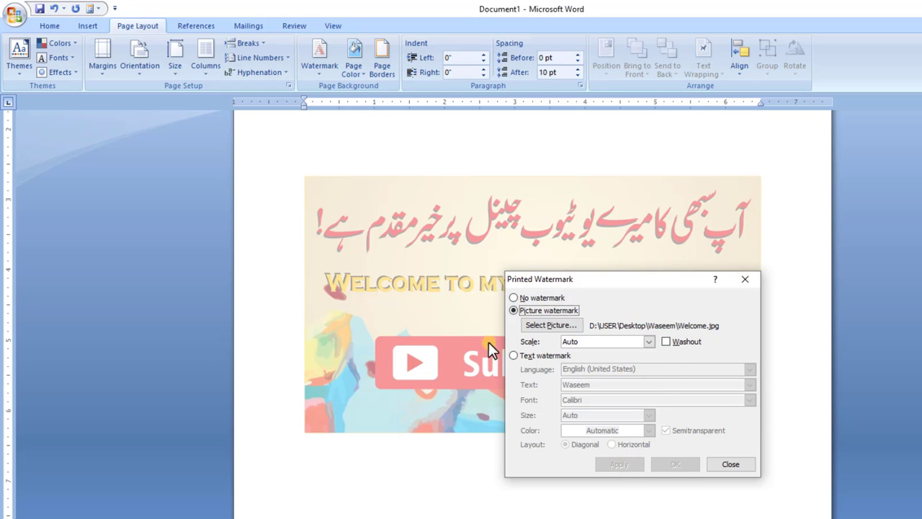
left_click(726, 463)
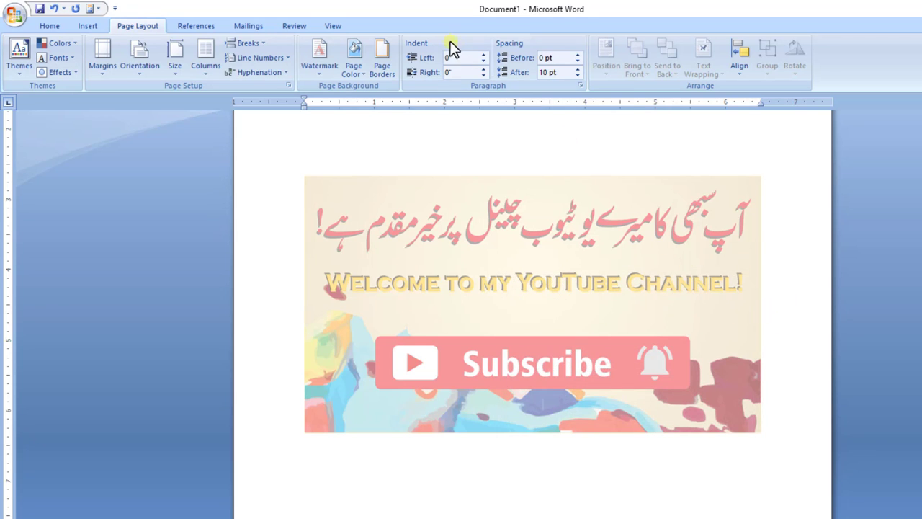
- Turn the washout effect back on for the existing picture watermark and apply it
left_click(321, 74)
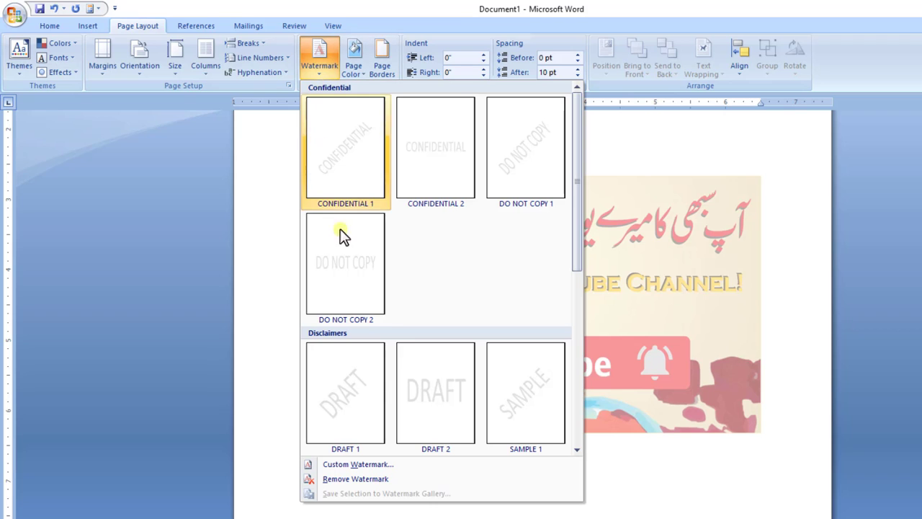
left_click(348, 464)
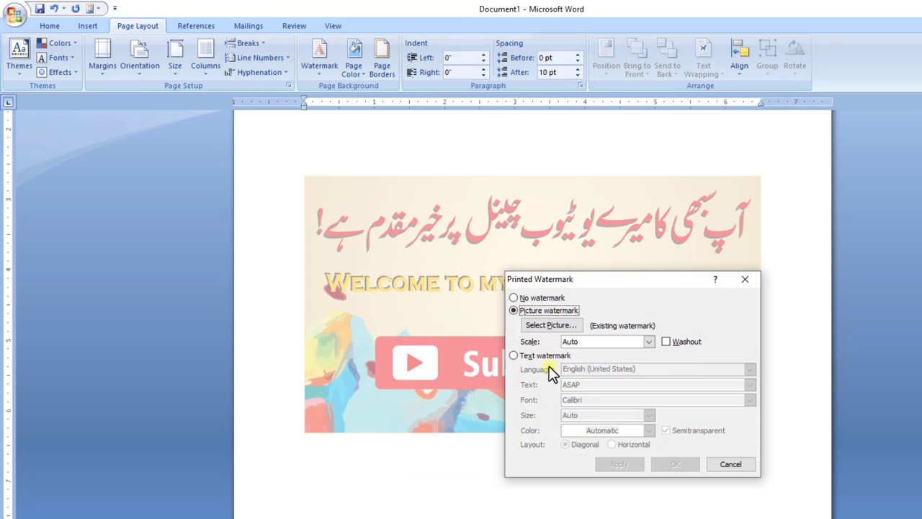
left_click(666, 342)
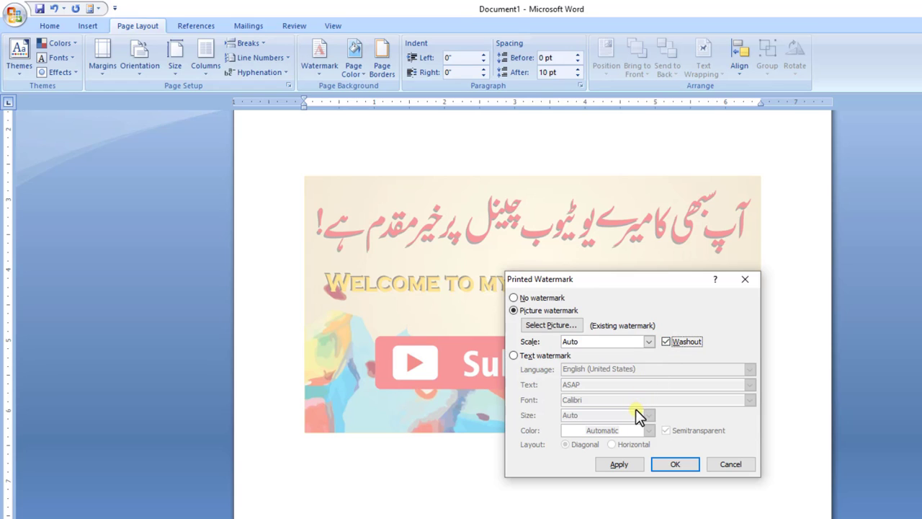
left_click(618, 464)
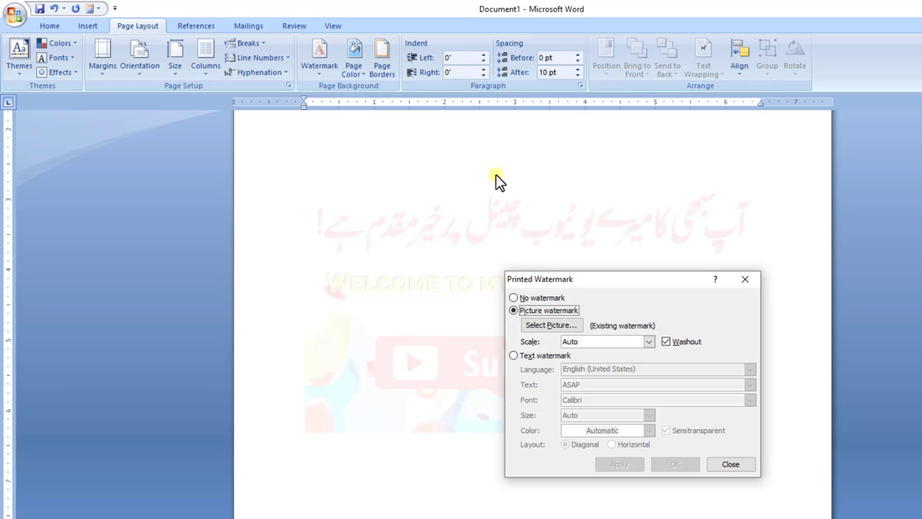
- Set the document to no watermark, apply the change, and close the watermark settings
left_click(513, 299)
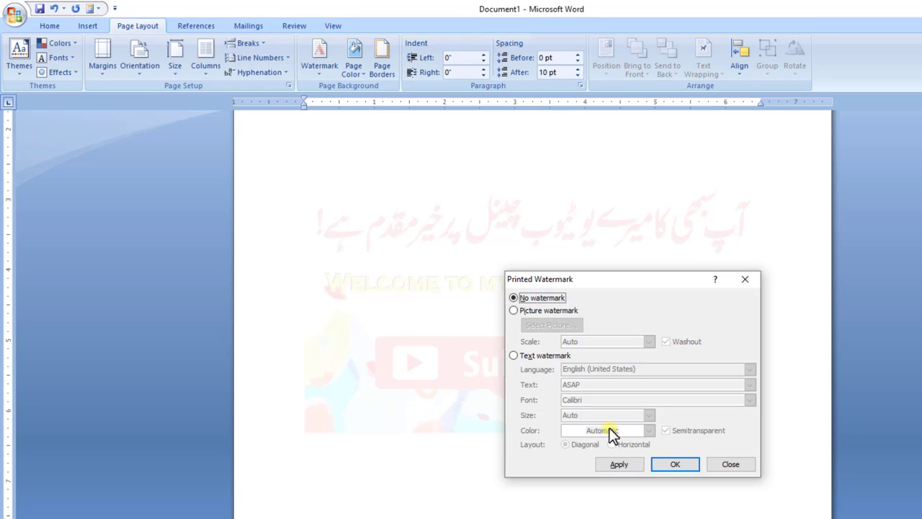
left_click(627, 465)
left_click(723, 464)
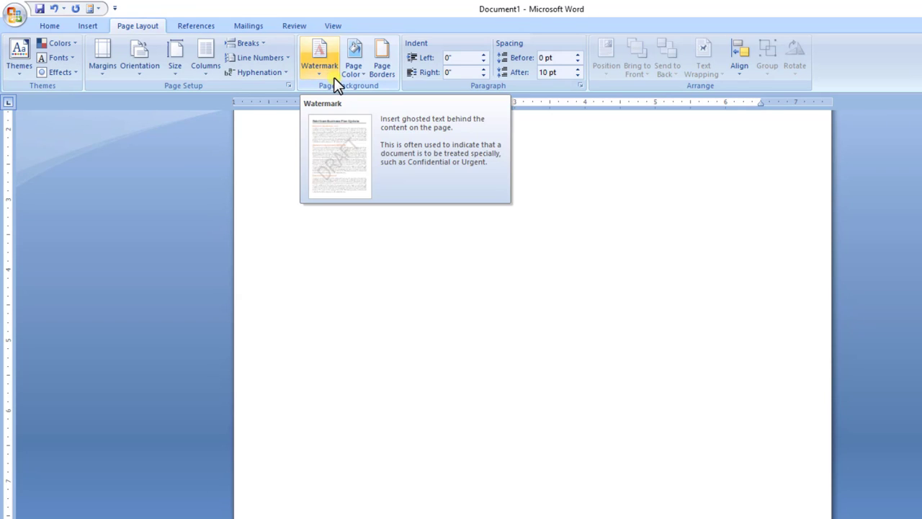
- Set the page color to the theme color Aqua, Accent 5, Darker 25%
left_click(362, 74)
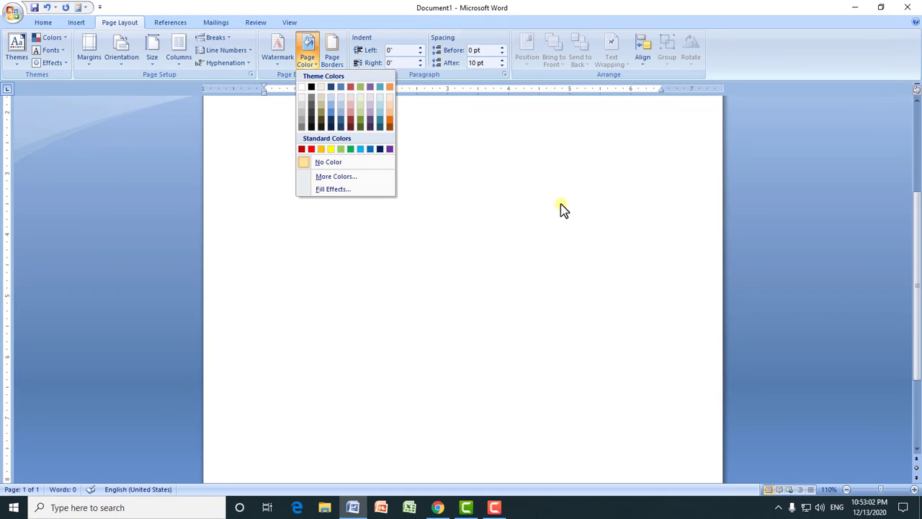
left_click_drag(916, 206, 918, 129)
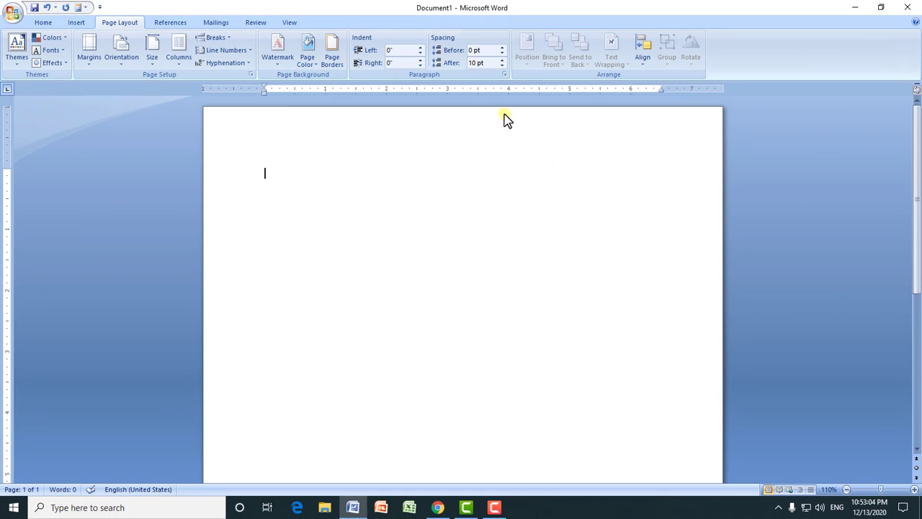
left_click(310, 58)
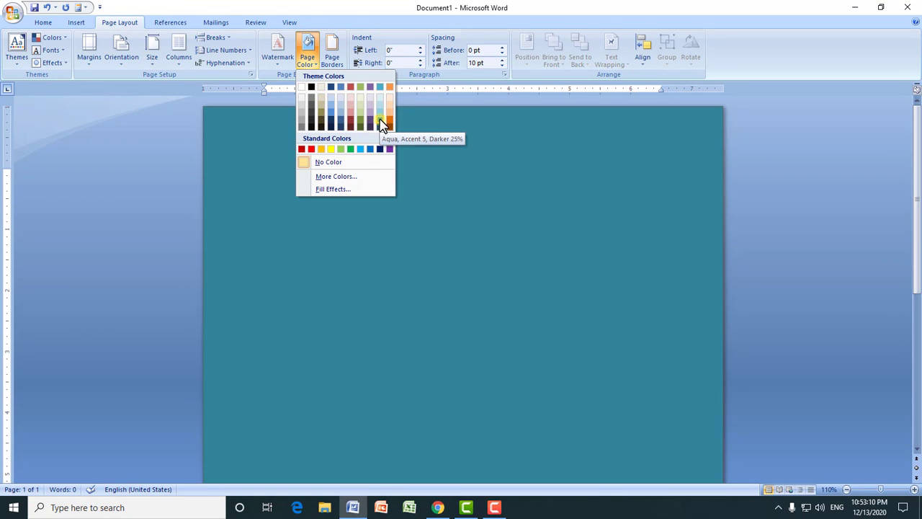
left_click(379, 121)
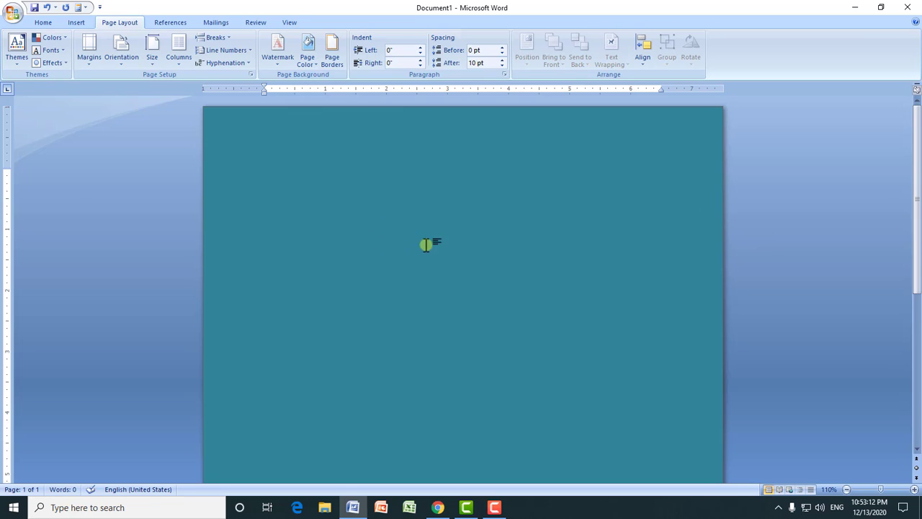
left_click_drag(917, 144, 917, 219)
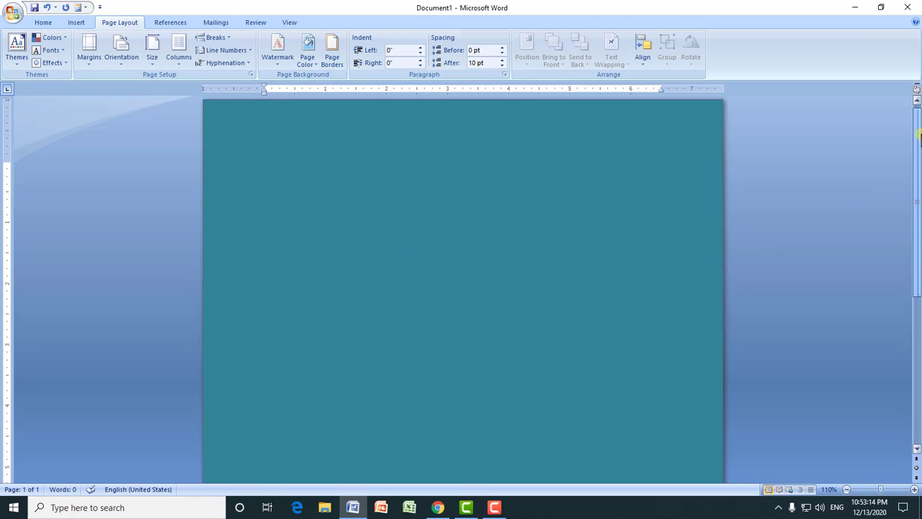
left_click(308, 56)
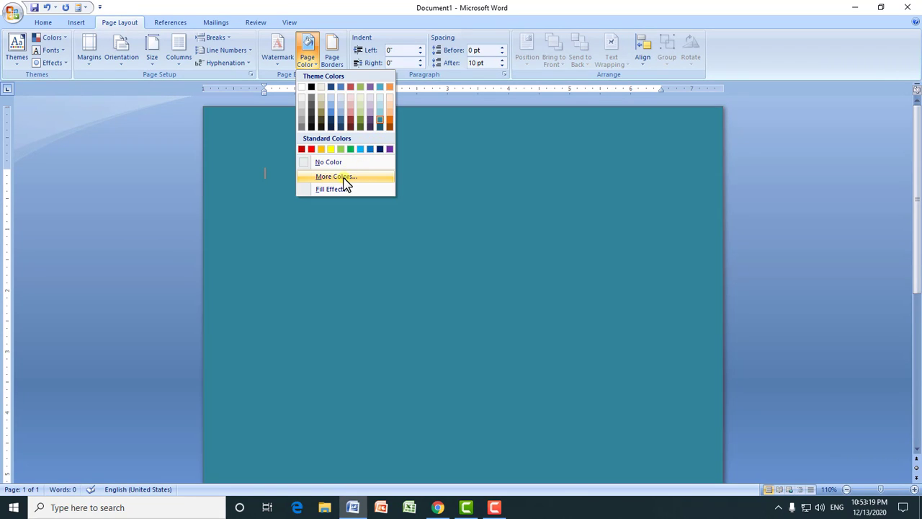
left_click(345, 179)
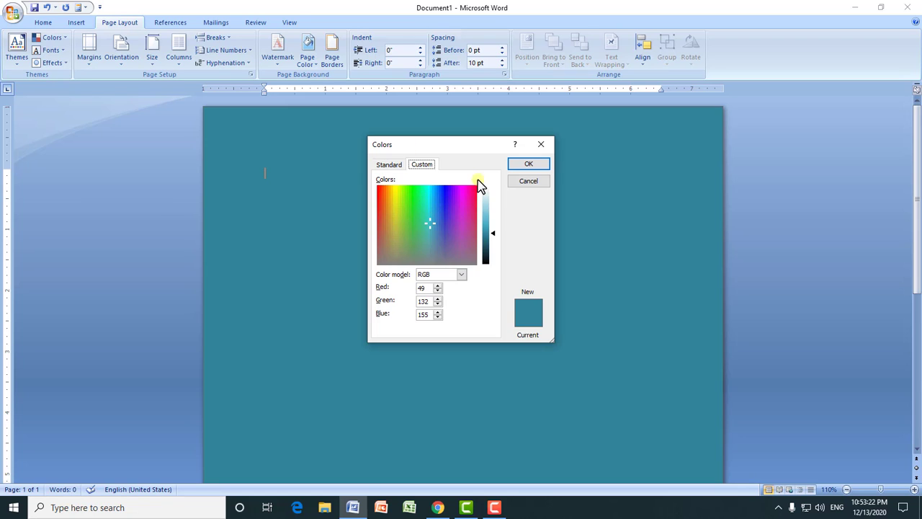
left_click(525, 182)
- Open the additional page colors and try several custom hues, ending on green with RGB 36, 168, 36
left_click(312, 69)
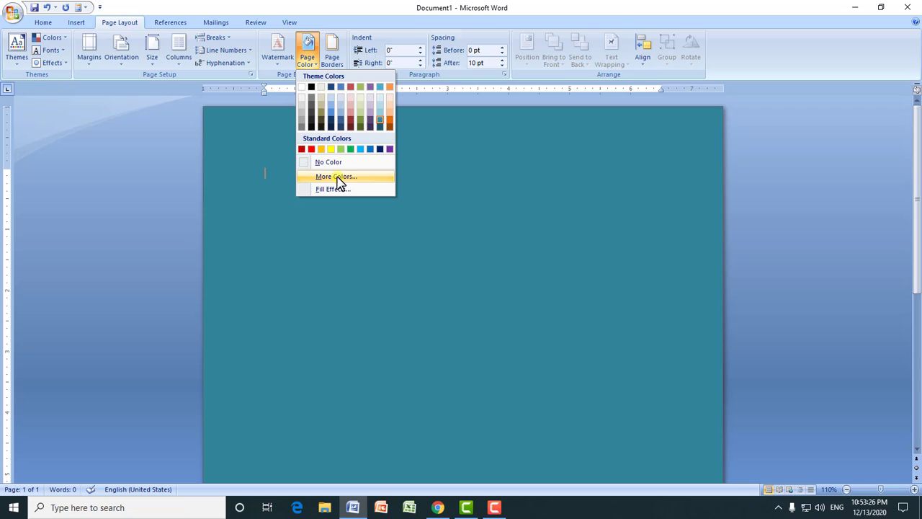
left_click(339, 179)
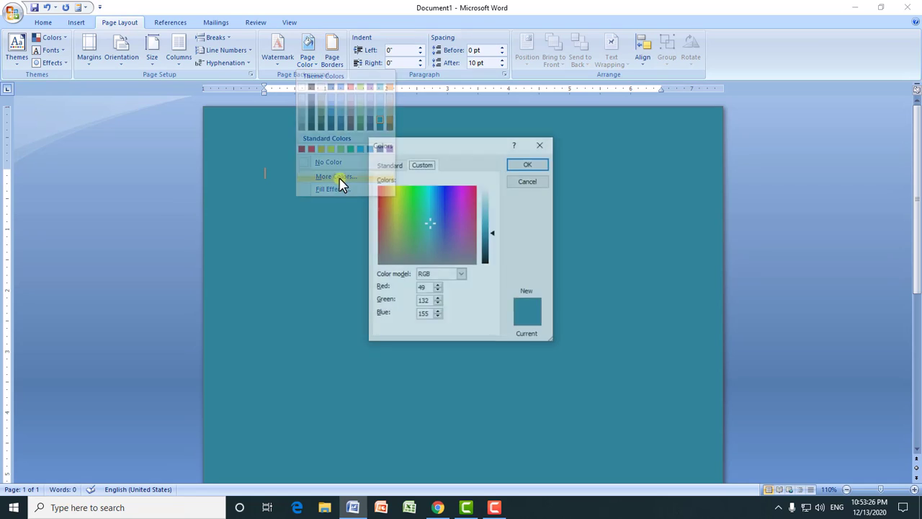
left_click(443, 195)
left_click(459, 236)
left_click(463, 210)
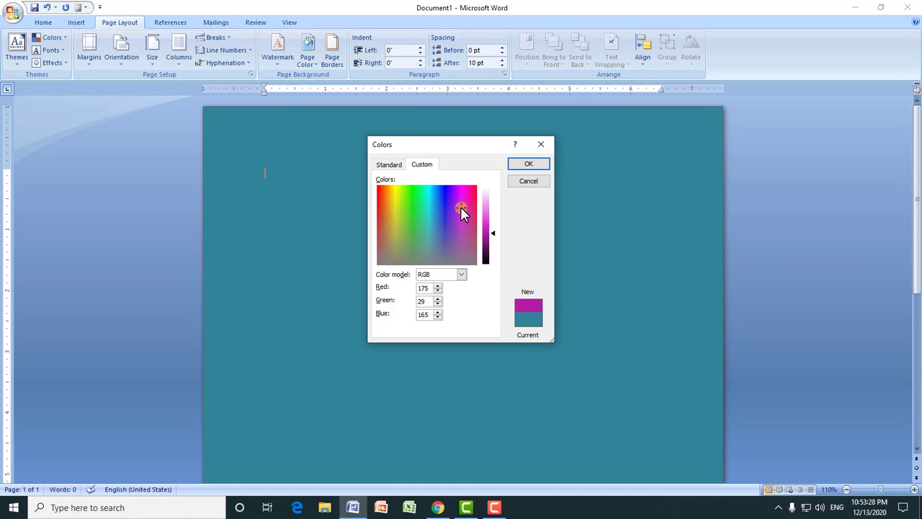
left_click(454, 210)
left_click(409, 213)
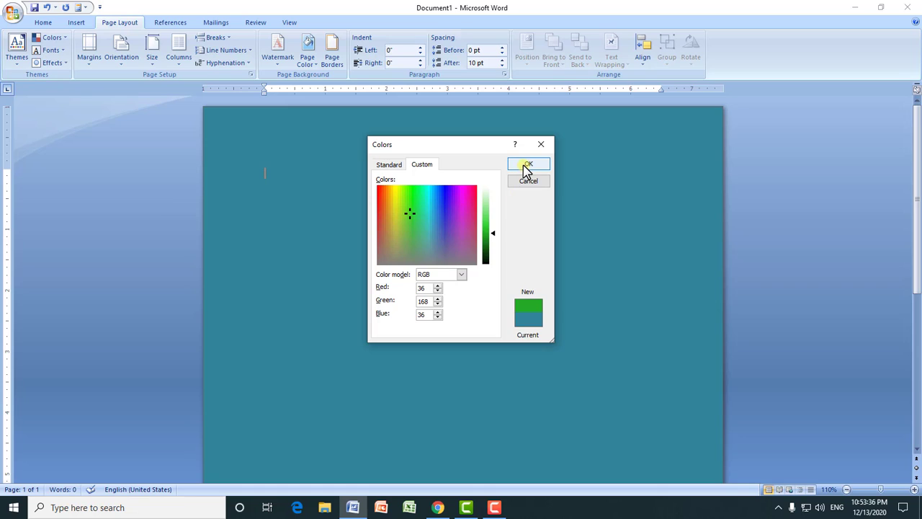
- Choose the bright blue standard color with RGB 0, 153, 255, compare it in the custom color view, and apply it to the page
left_click(398, 164)
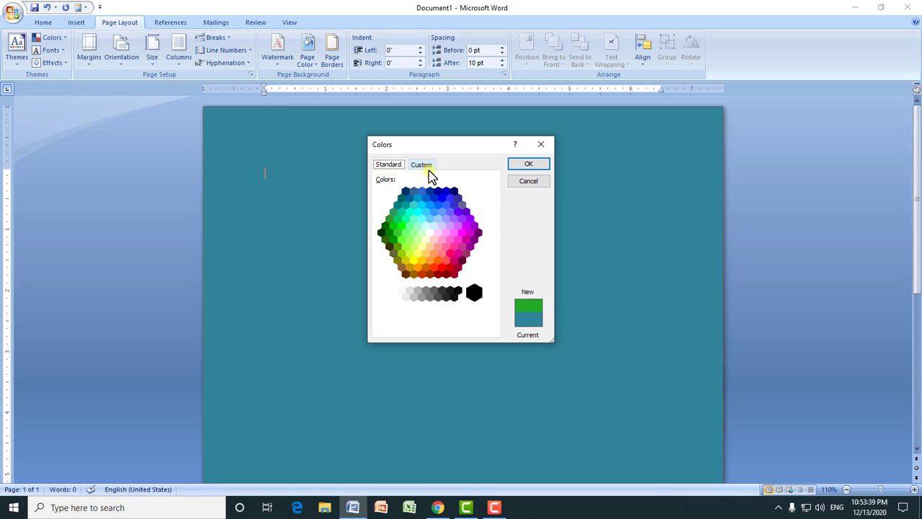
left_click(447, 219)
left_click(412, 232)
left_click(401, 214)
left_click(431, 204)
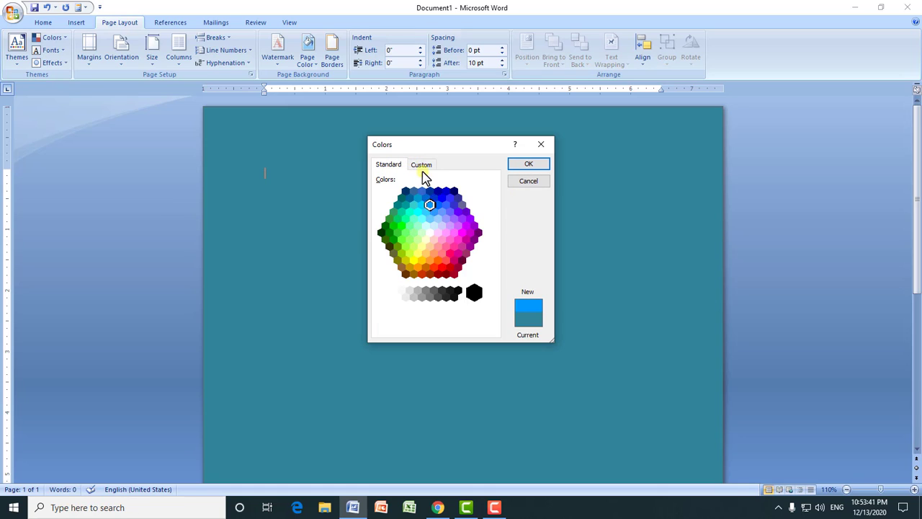
left_click(418, 170)
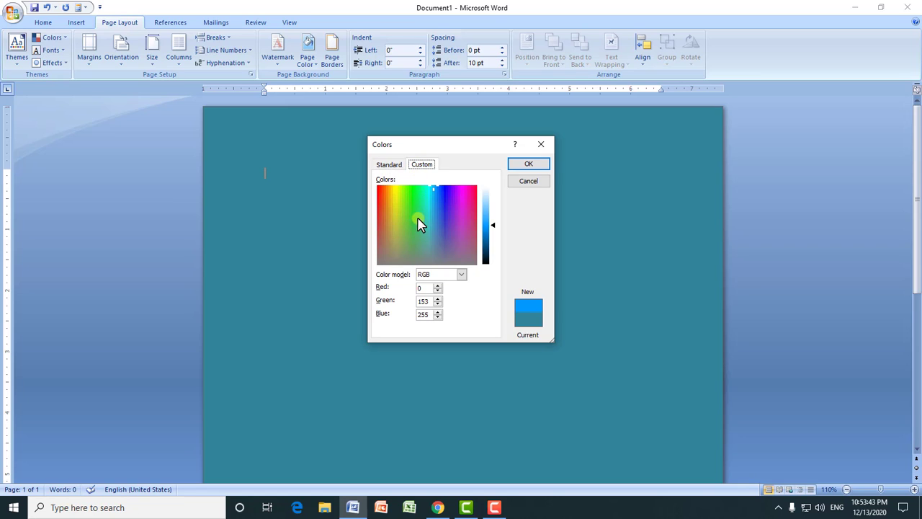
left_click(389, 166)
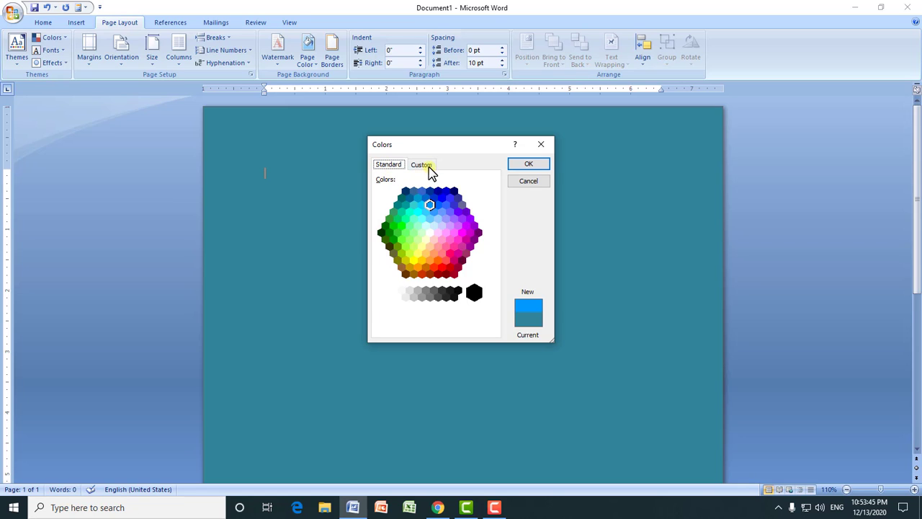
left_click(427, 167)
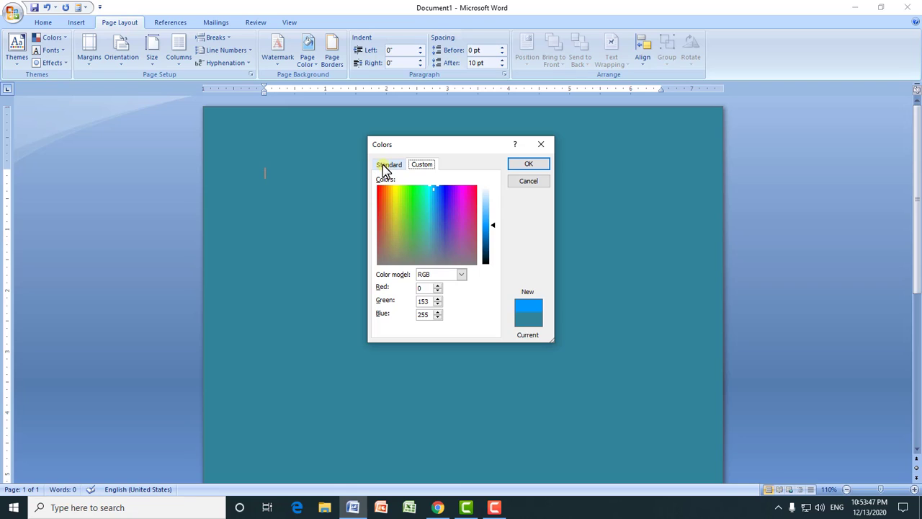
left_click(526, 165)
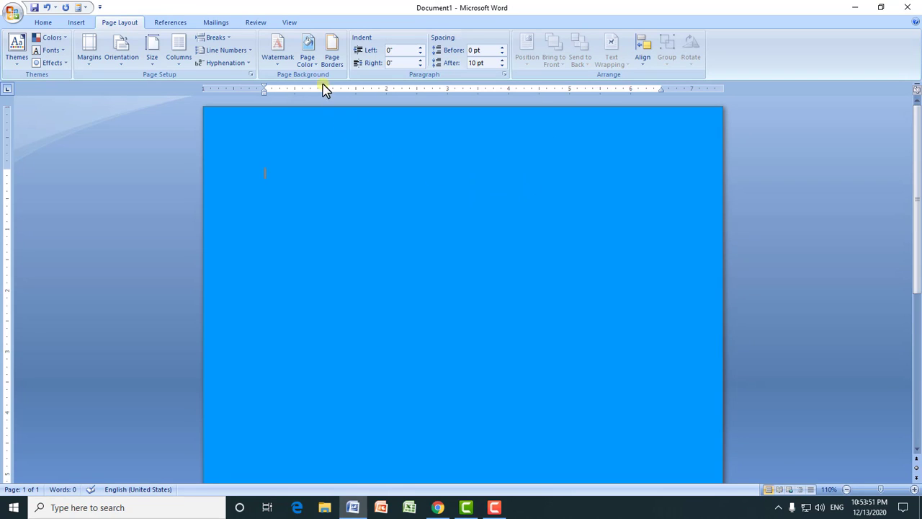
- Set up a two-color gradient fill effect for the page, with Blue as color 1 and Dark Blue as color 2
left_click(308, 58)
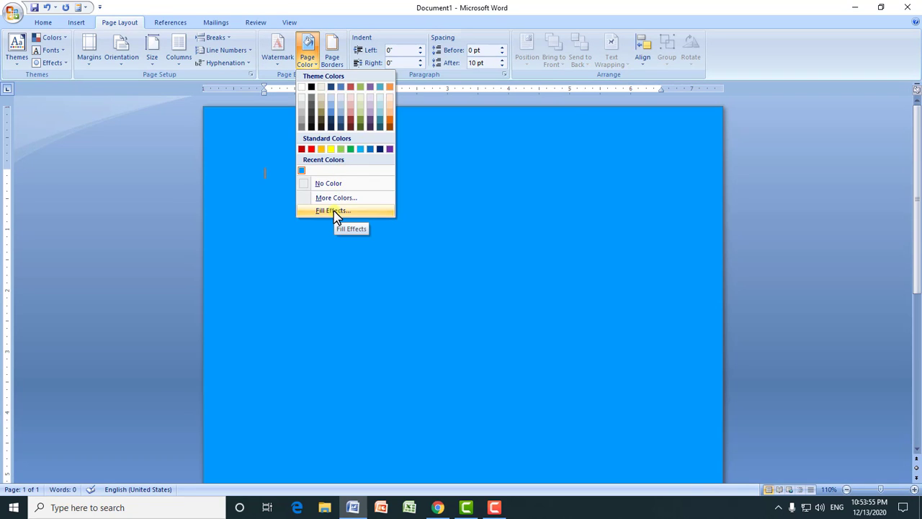
left_click(334, 211)
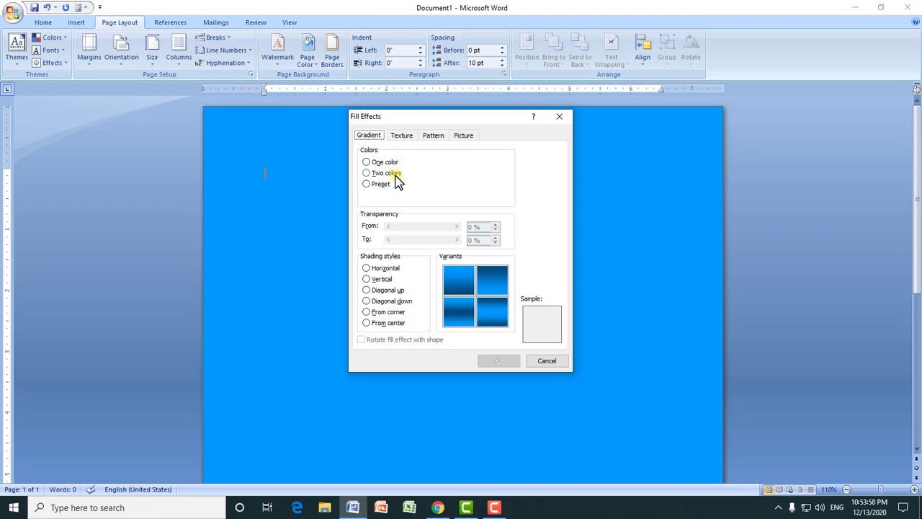
left_click(370, 165)
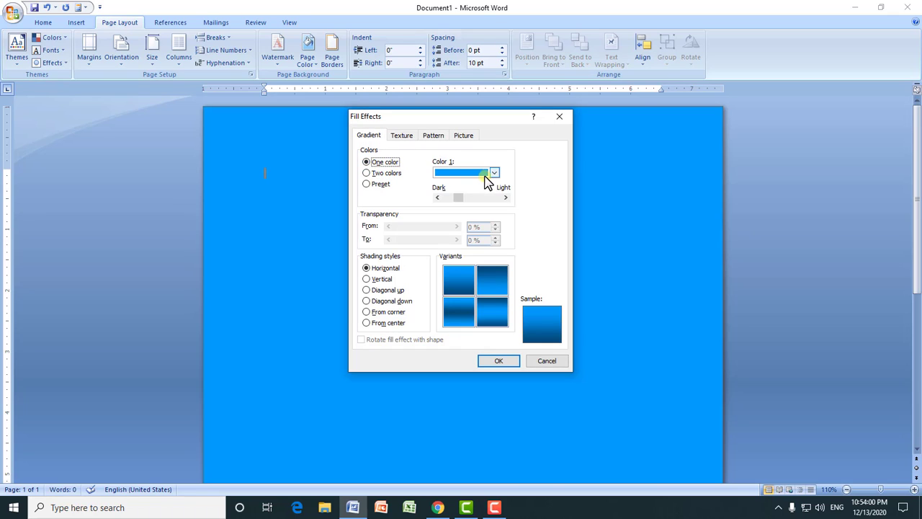
left_click(370, 173)
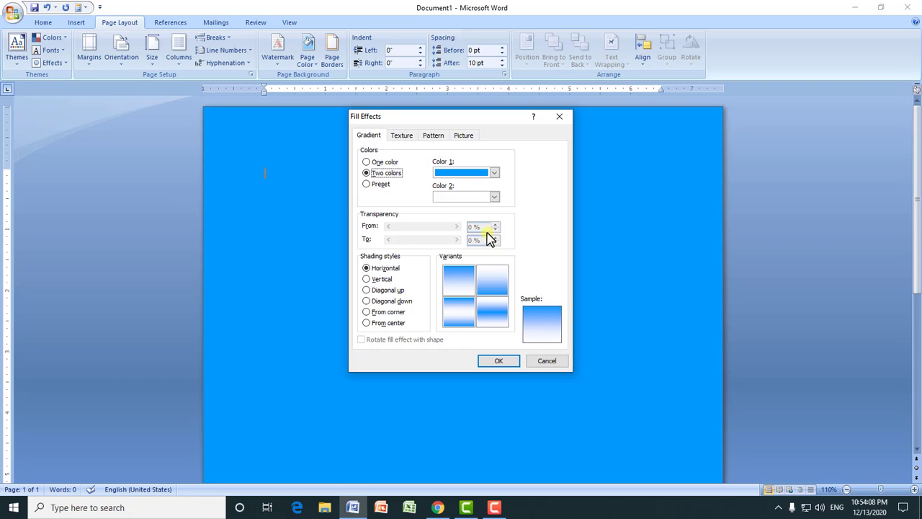
left_click(494, 173)
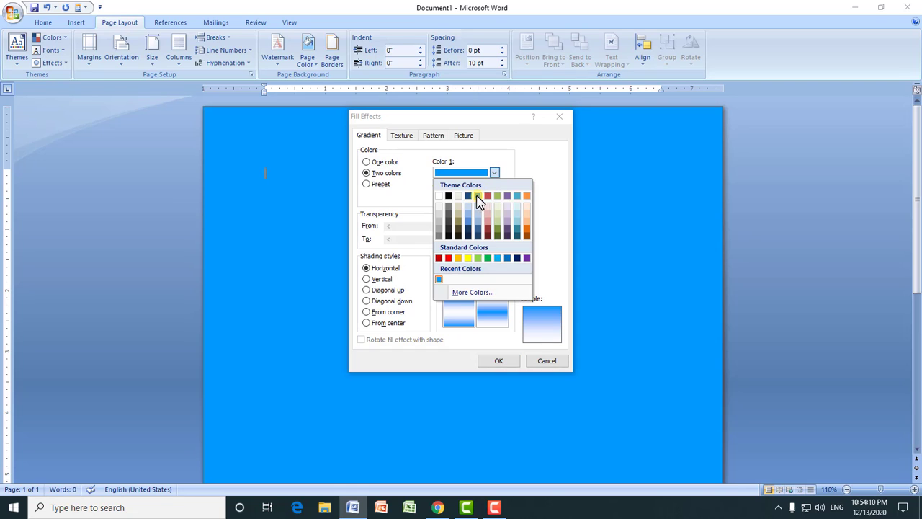
left_click(507, 257)
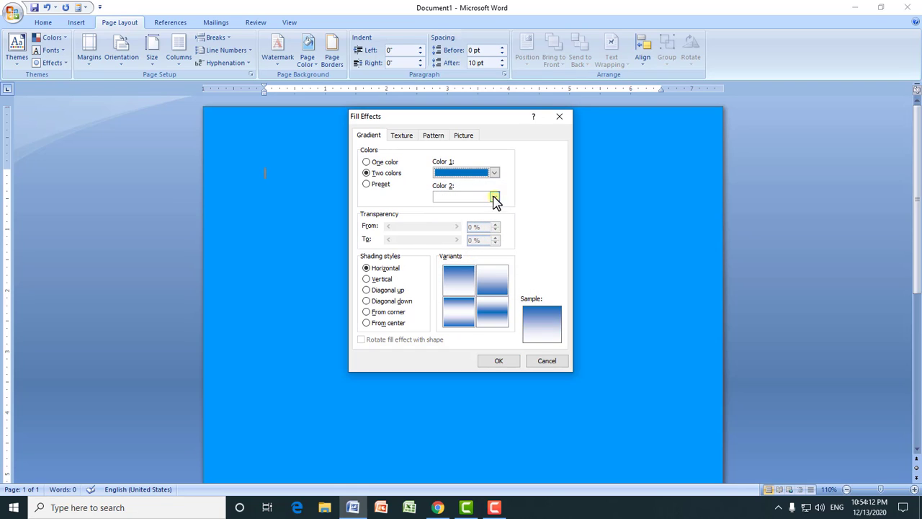
left_click(494, 196)
left_click(517, 282)
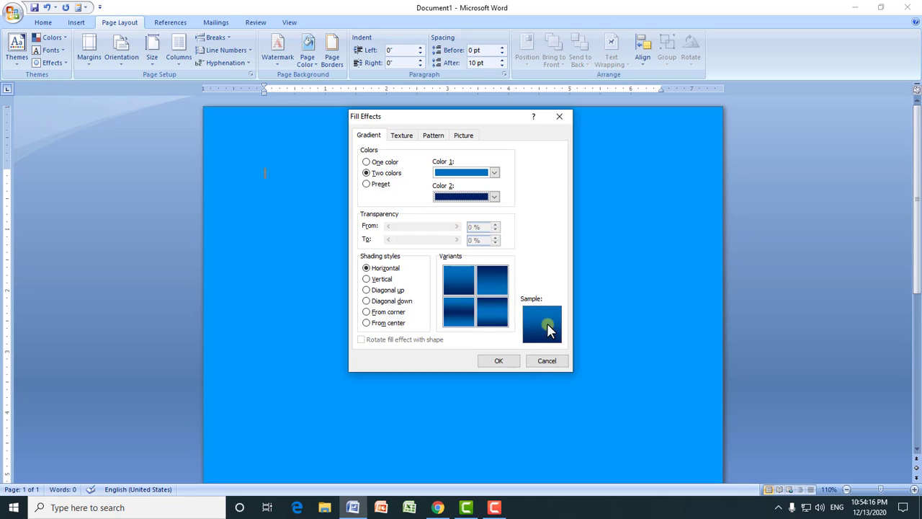
- Try the Vertical shading style, switch the gradient to Diagonal up, and apply it to the page
left_click(378, 280)
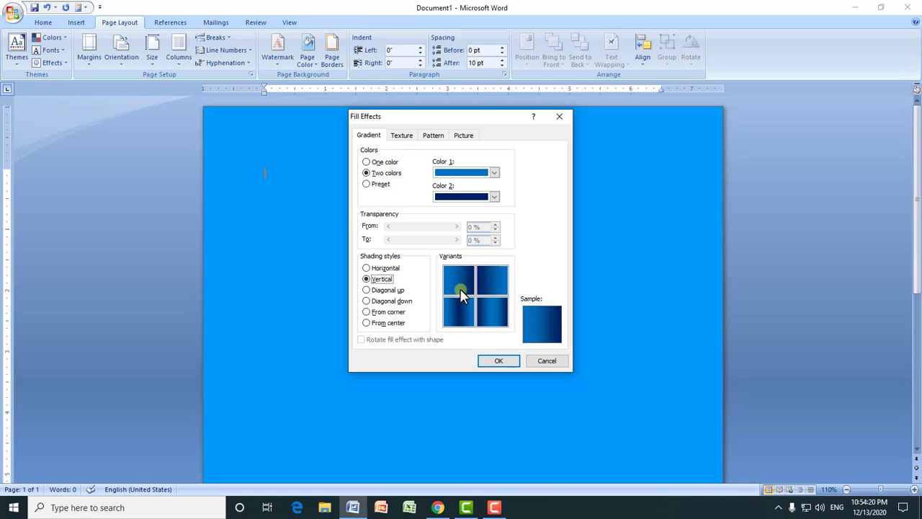
left_click(384, 291)
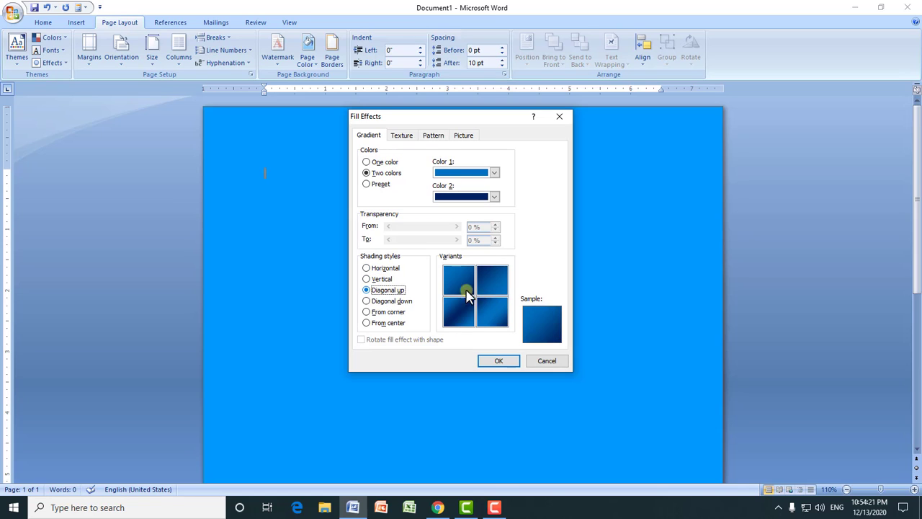
left_click(496, 361)
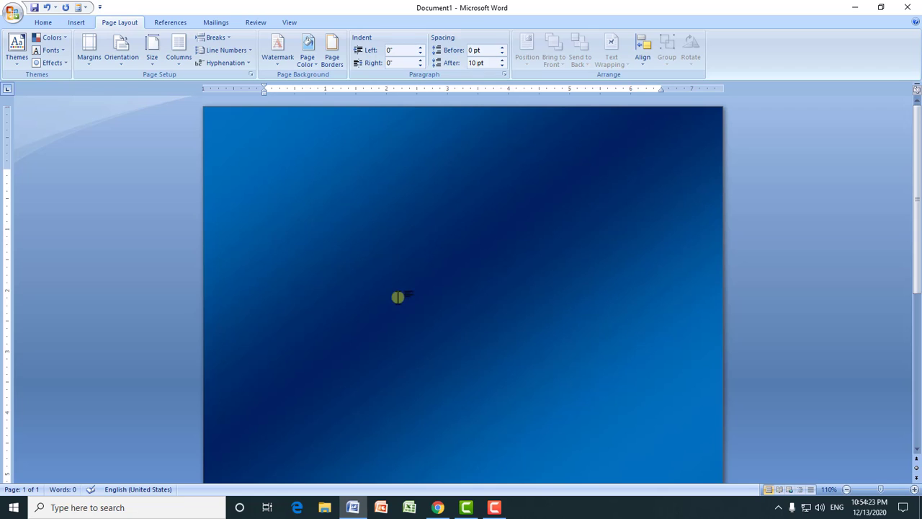
- Try the preset gradients Gold II and Early Sunset in the page's fill effects
left_click(846, 490)
left_click(846, 489)
left_click(846, 489)
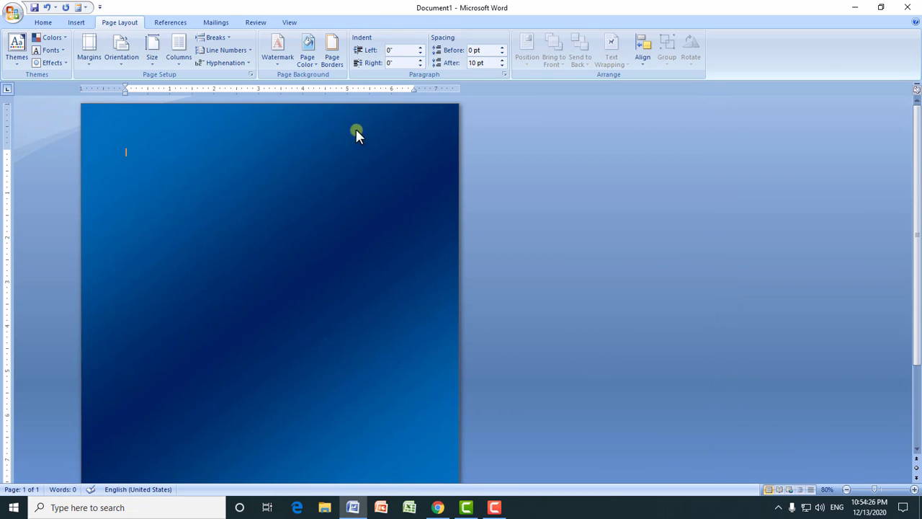
left_click(307, 58)
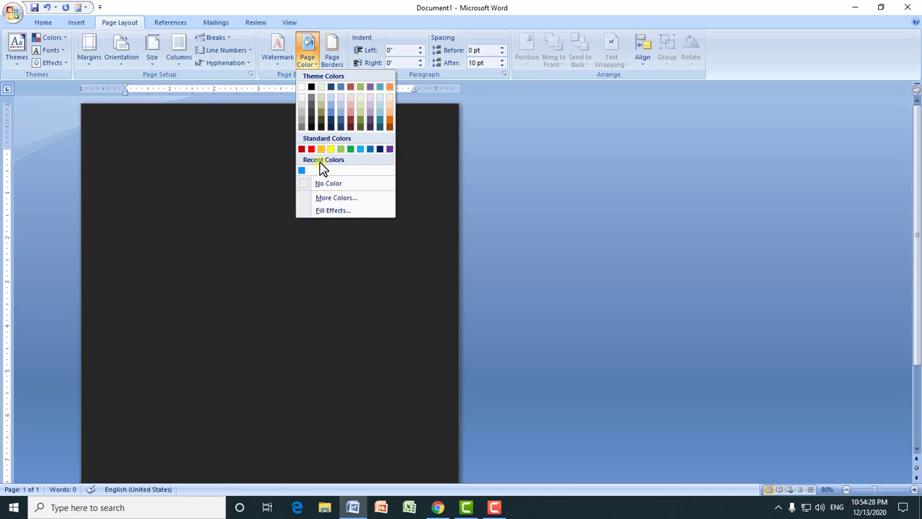
left_click(332, 213)
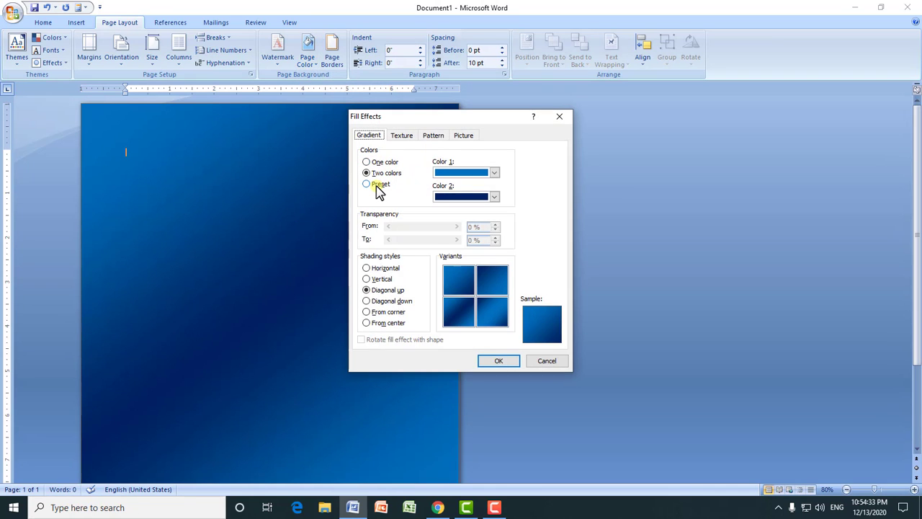
left_click(376, 186)
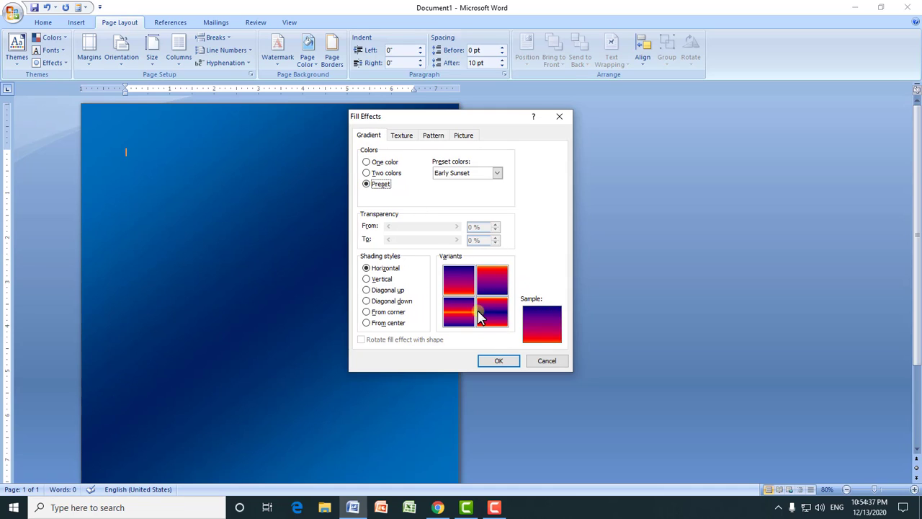
left_click(497, 172)
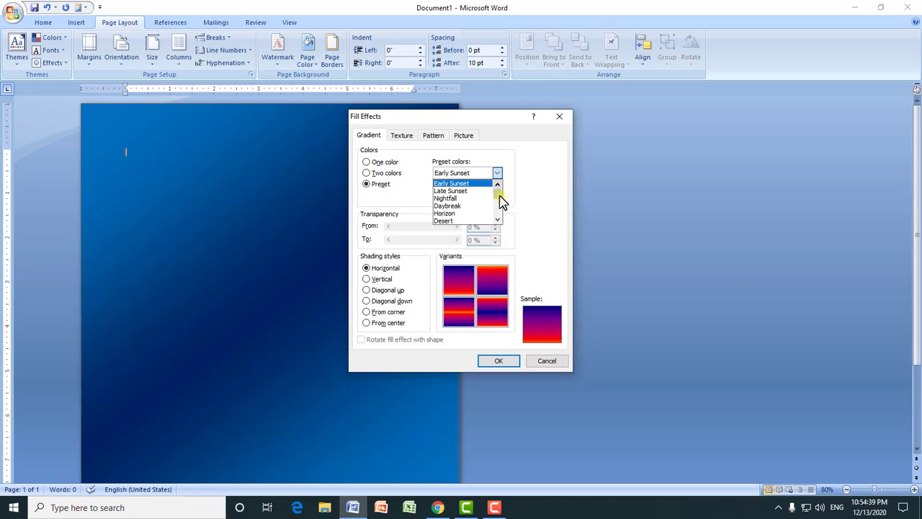
left_click_drag(500, 199, 502, 210)
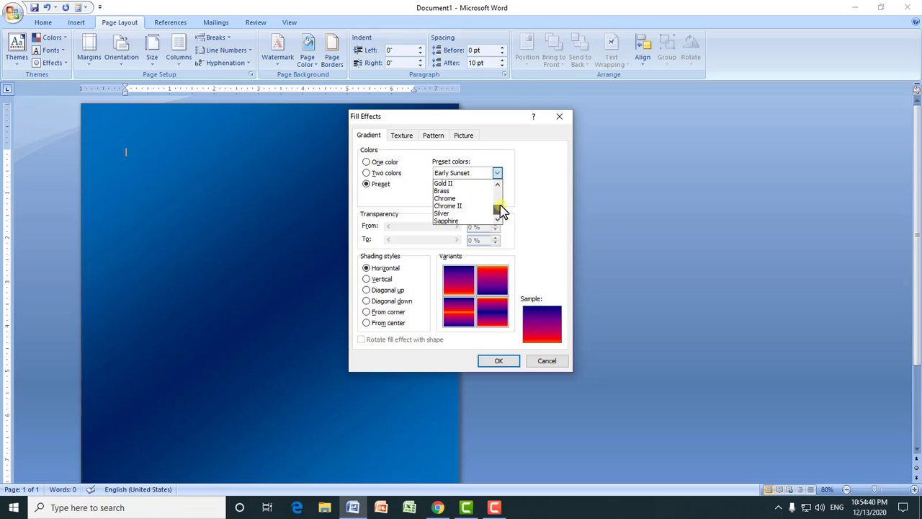
left_click(452, 183)
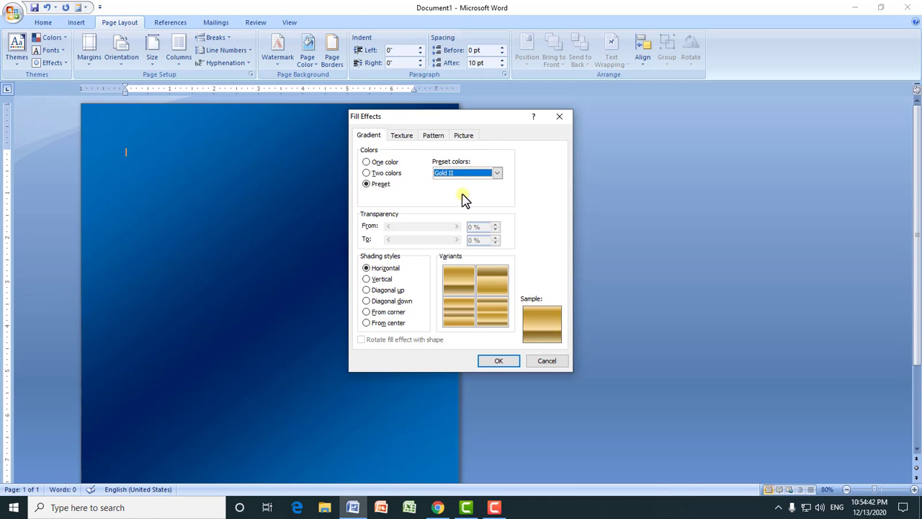
left_click(497, 173)
left_click(372, 183)
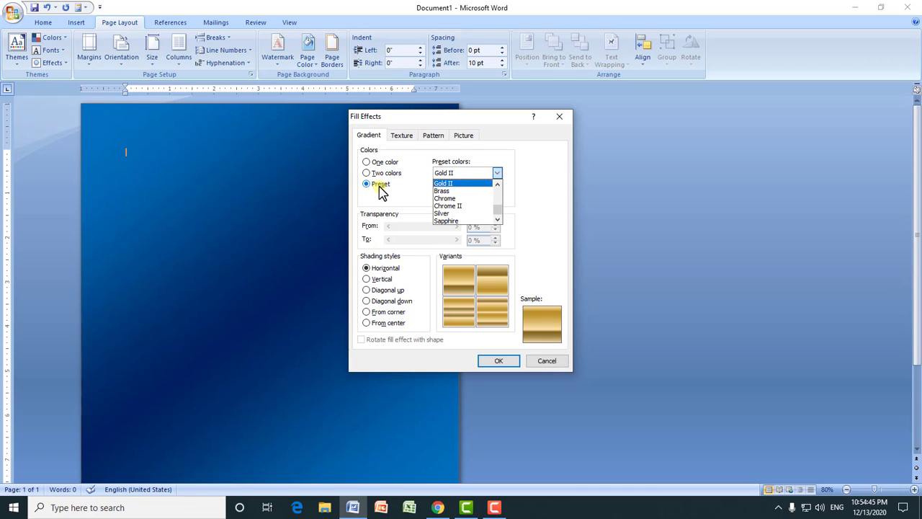
left_click_drag(496, 213, 502, 196)
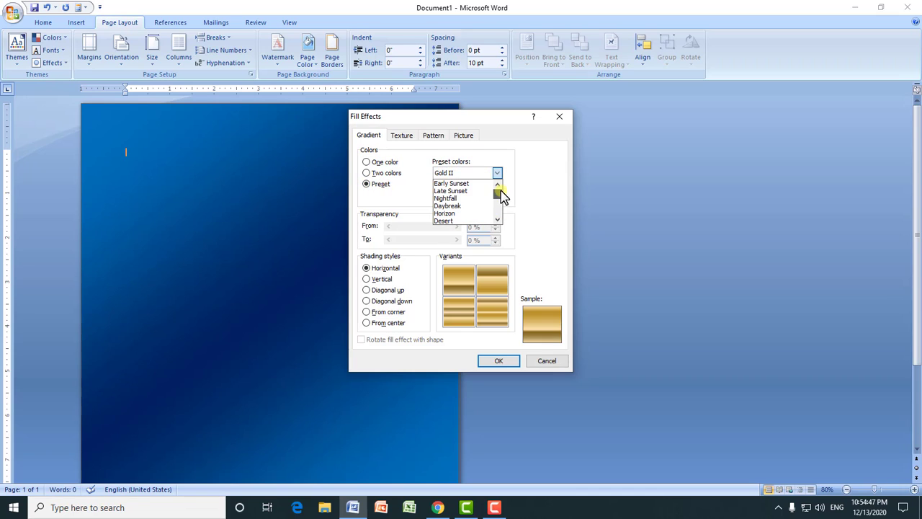
left_click(476, 184)
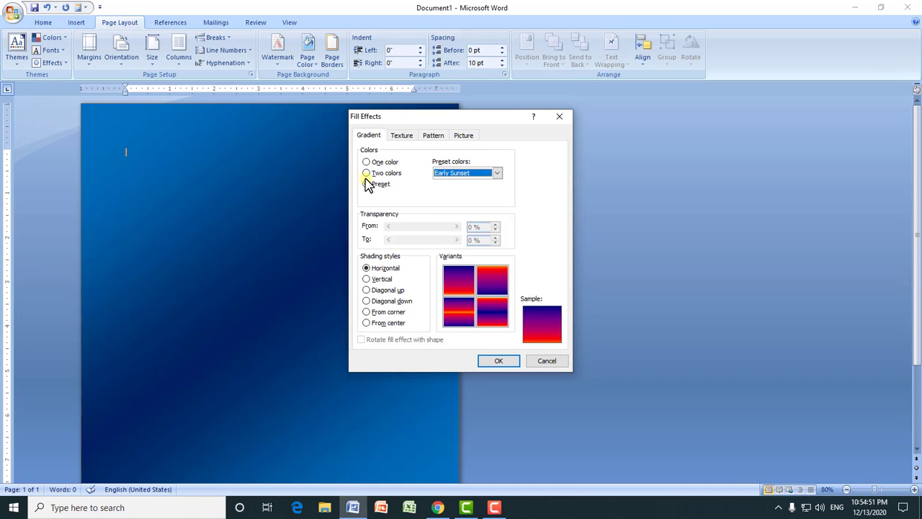
- Switch the fill back to the two-color gradient with From corner shading and apply it to the page
left_click(372, 173)
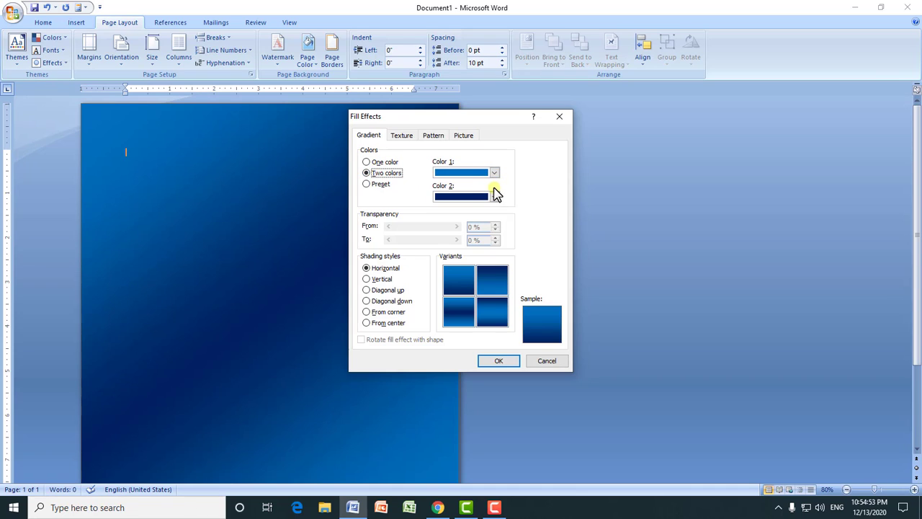
left_click(368, 311)
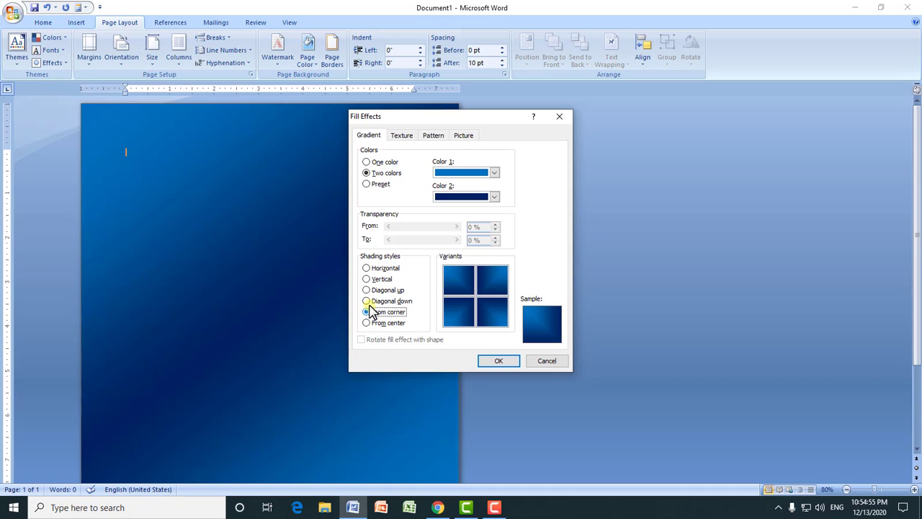
left_click(497, 361)
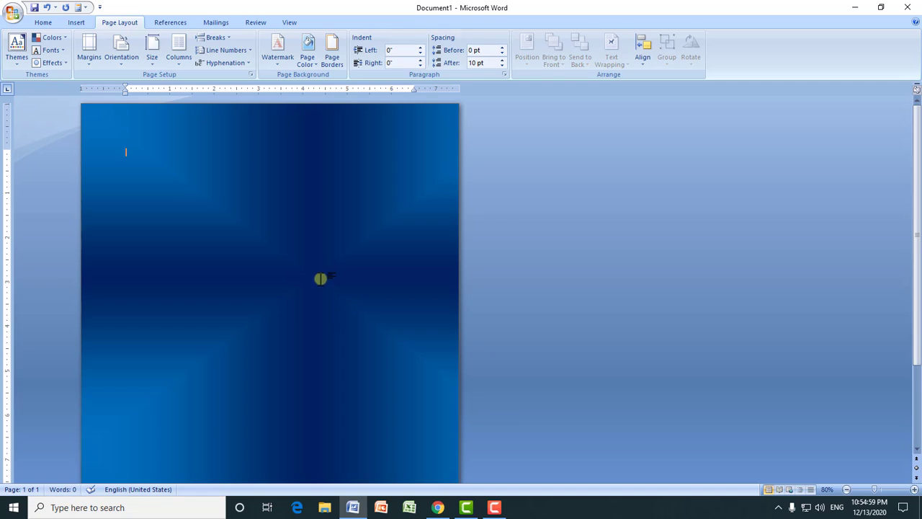
- Remove the background color from the page with No Color
left_click(313, 67)
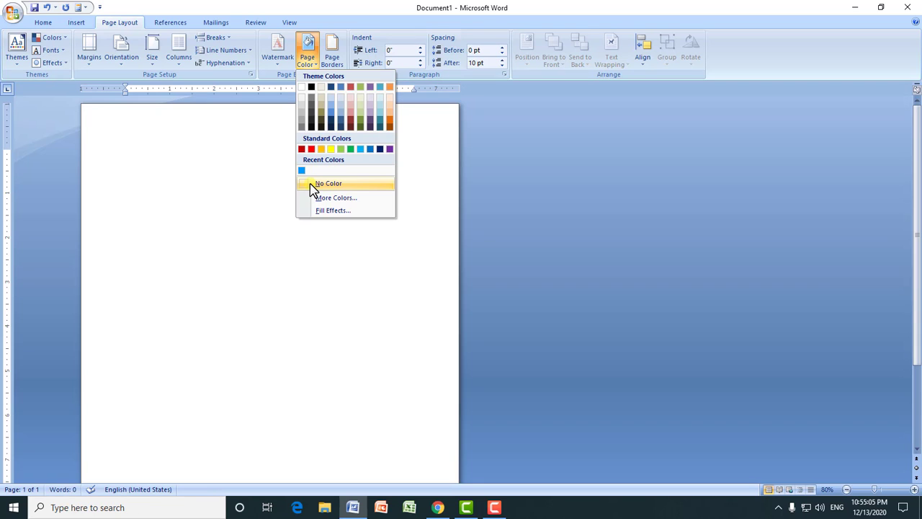
left_click(314, 185)
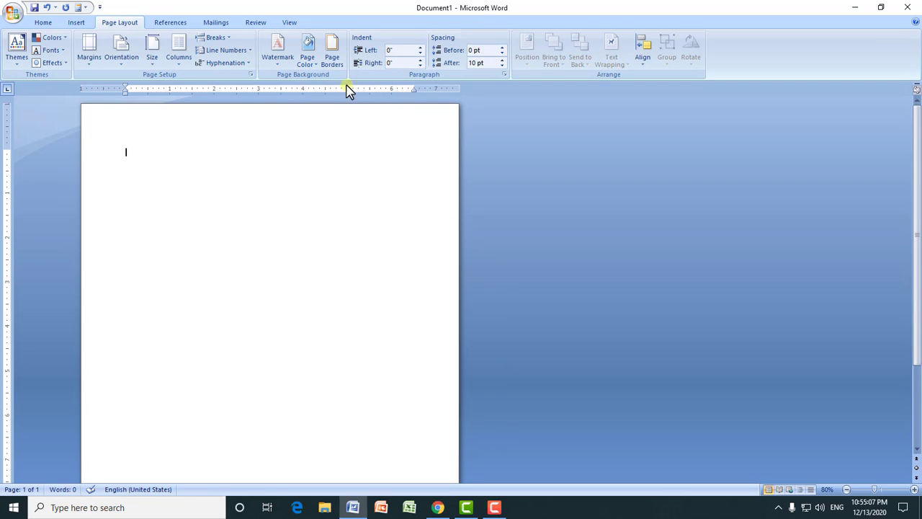
left_click(333, 58)
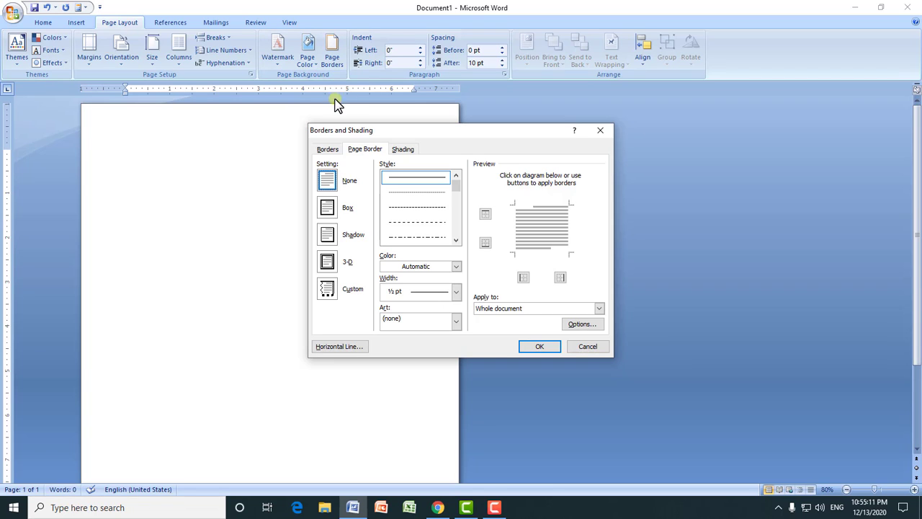
left_click(328, 150)
left_click(576, 347)
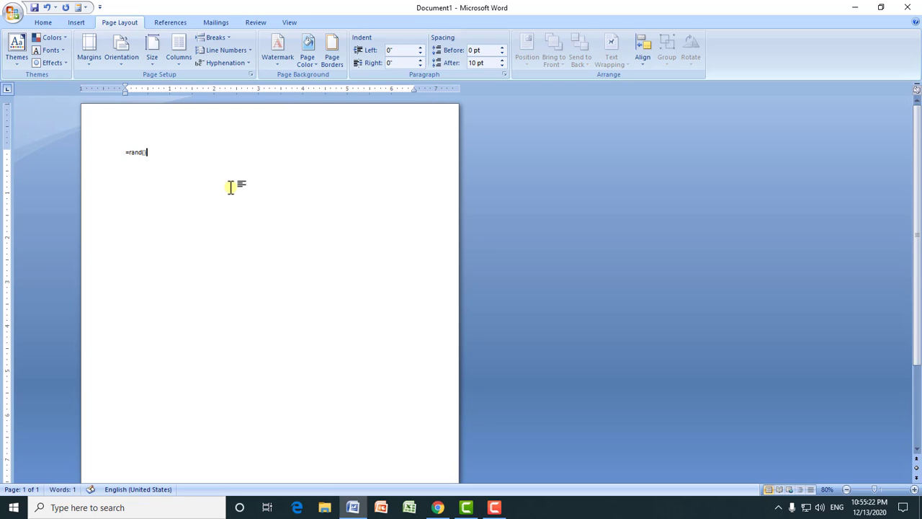
- Fill the document with sample paragraphs using =rand()
key("Return")
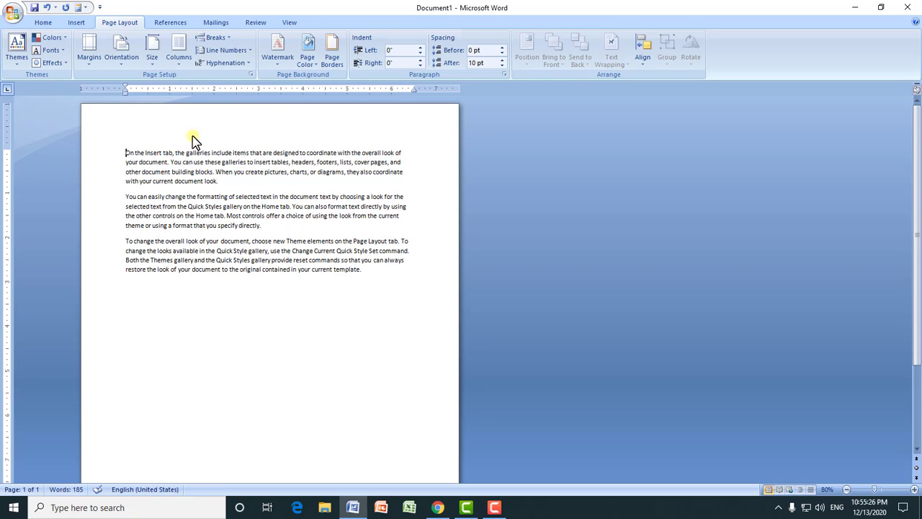
left_click_drag(875, 489, 884, 489)
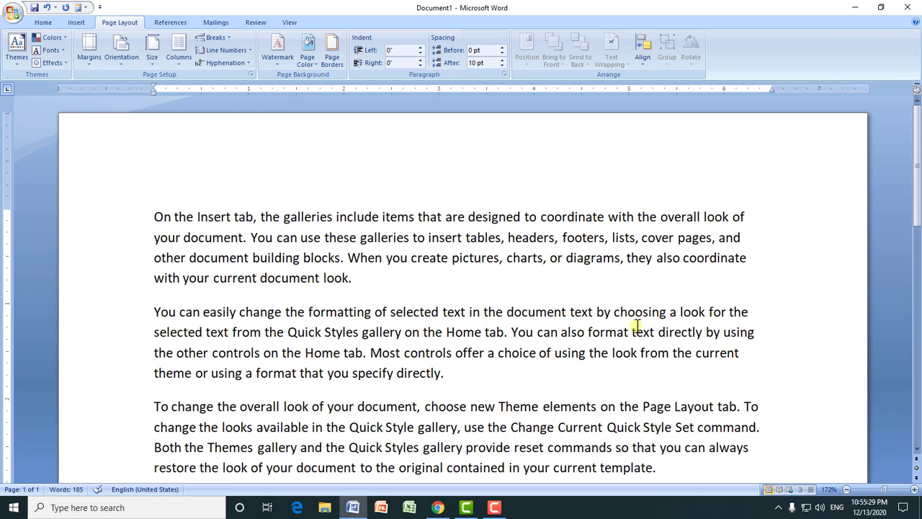
- Apply a ½ pt top border to the first paragraph, and undo it
left_click(332, 56)
left_click(326, 149)
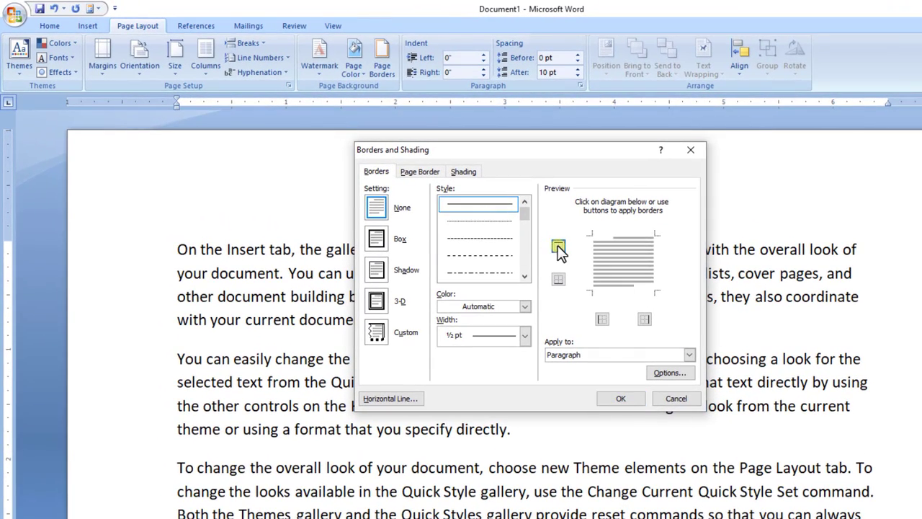
left_click(559, 248)
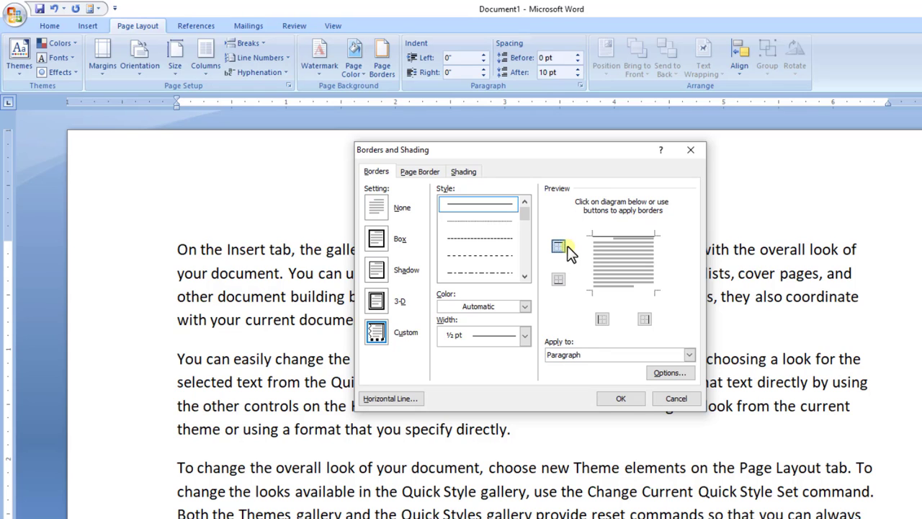
left_click(613, 397)
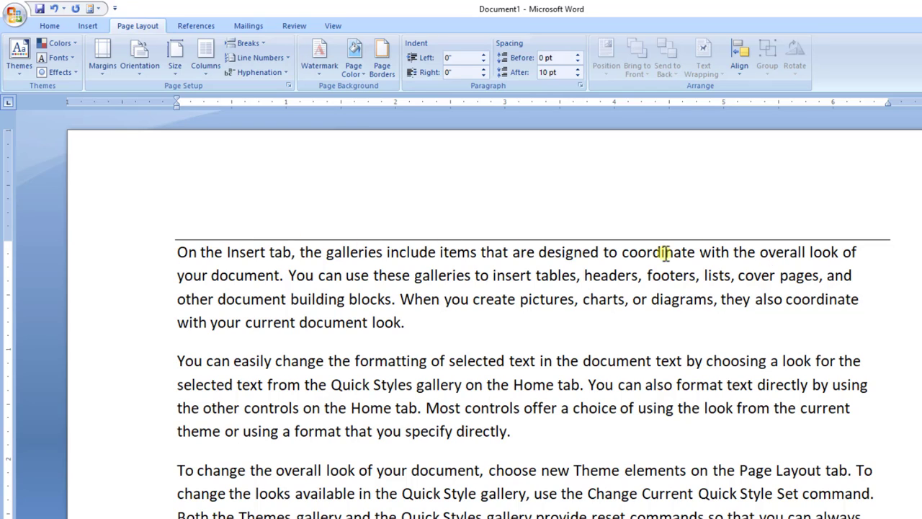
left_click(54, 9)
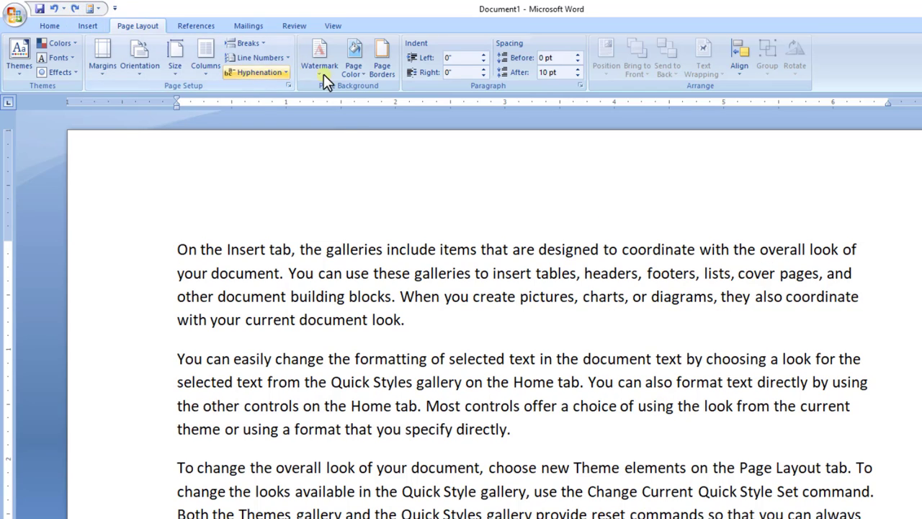
- Set up a Box page border for the whole document with the double wavy line style
left_click(393, 72)
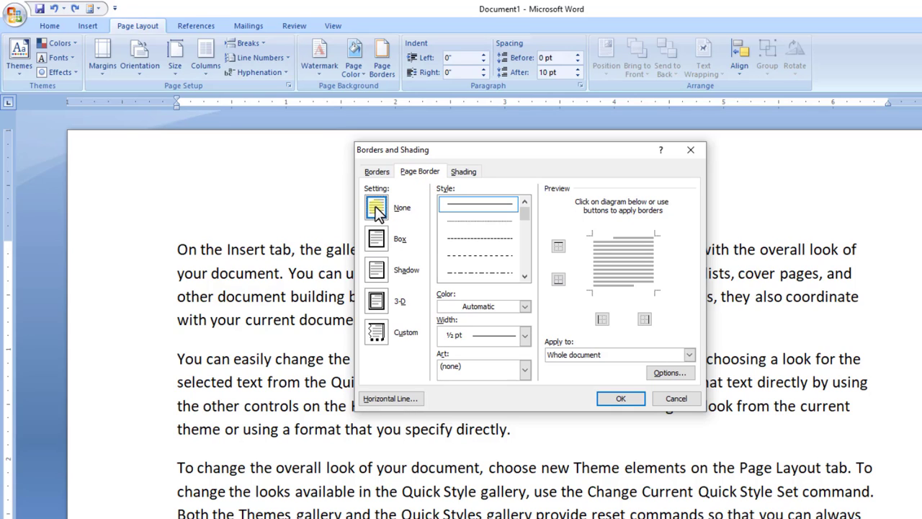
left_click(374, 239)
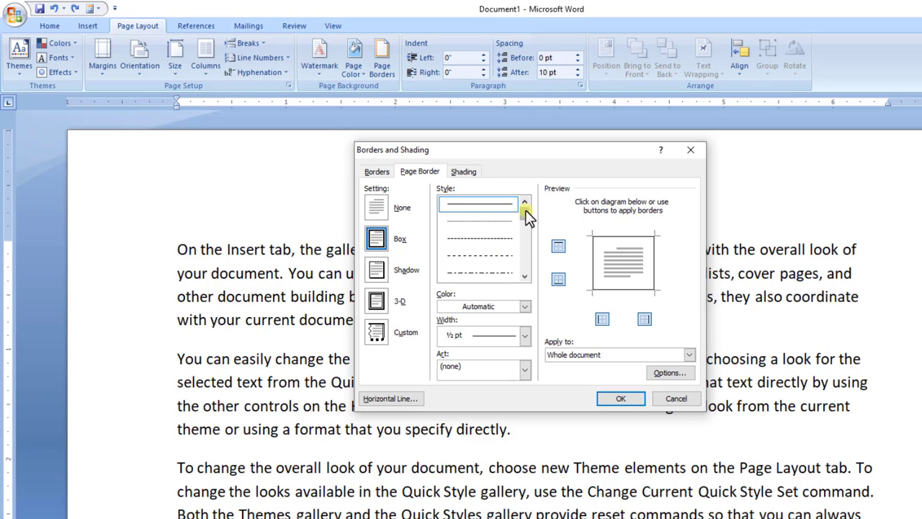
left_click_drag(525, 209, 526, 264)
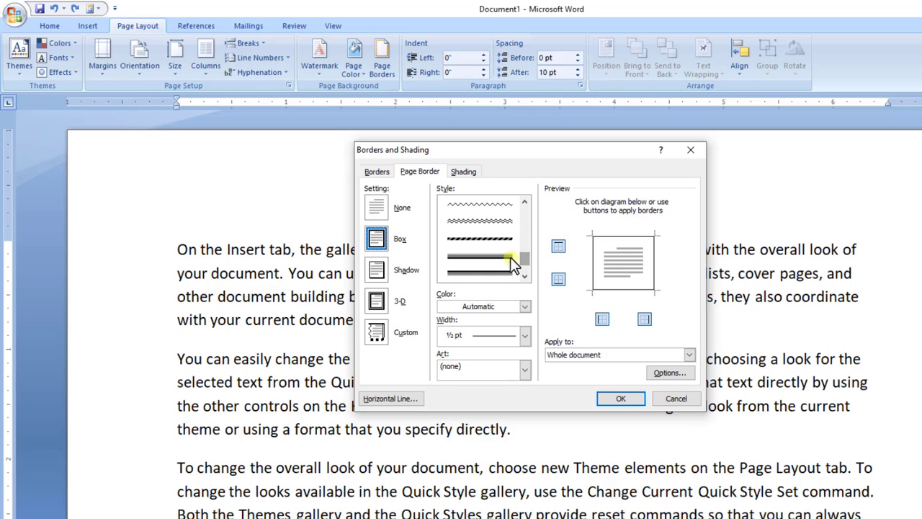
left_click(492, 227)
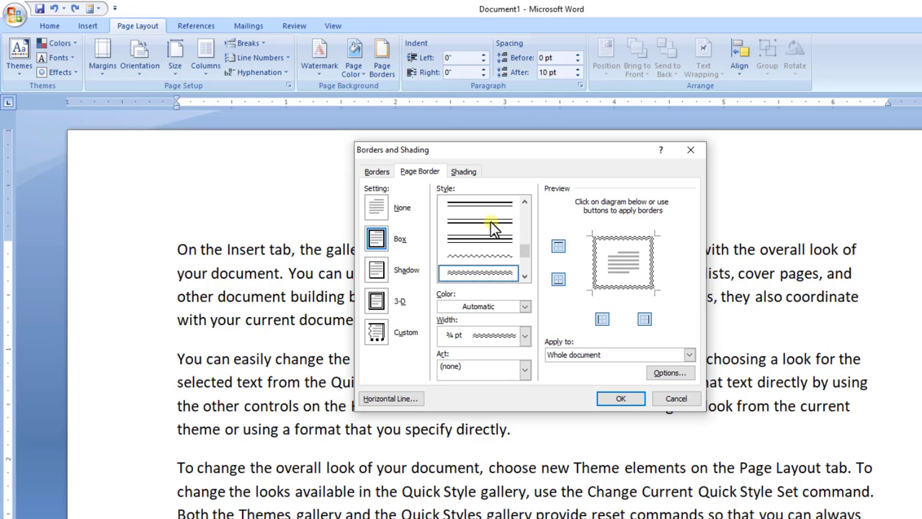
- Set the page border color to standard red, keep the width at ¾ pt, and apply the border
left_click(523, 308)
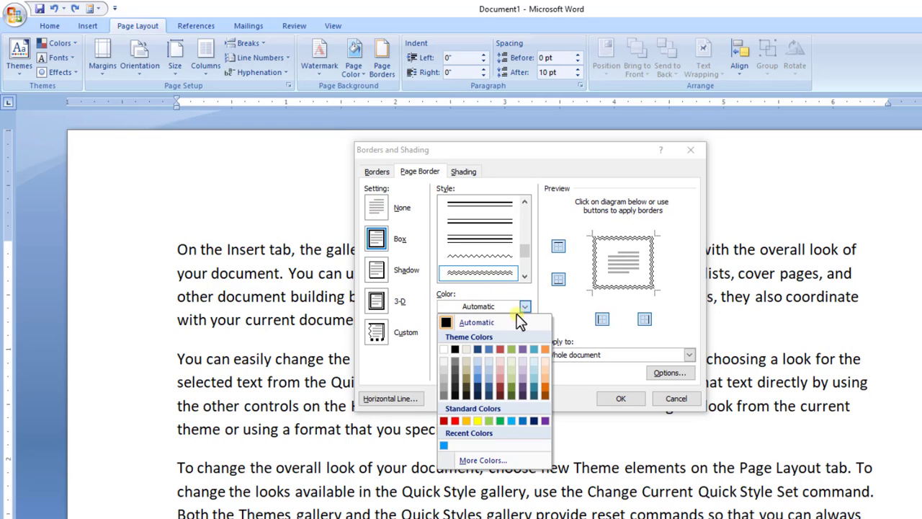
left_click(456, 421)
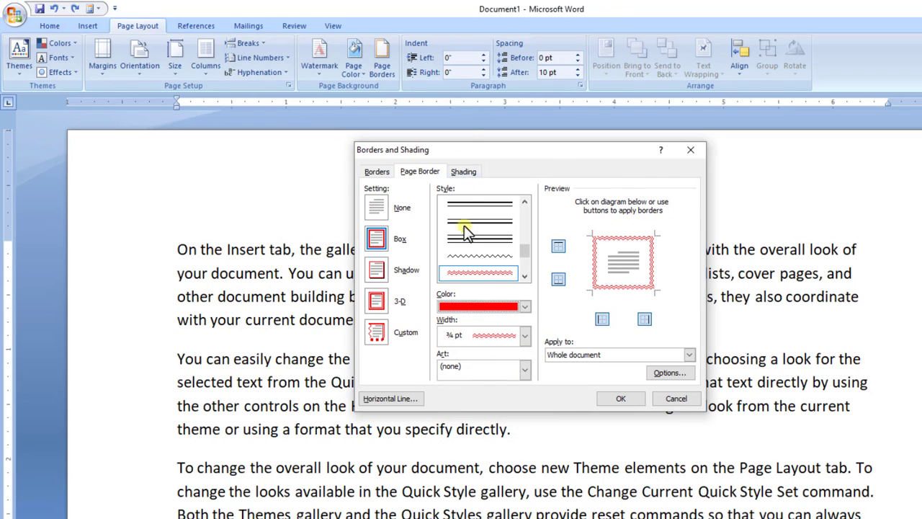
left_click(524, 338)
left_click(448, 337)
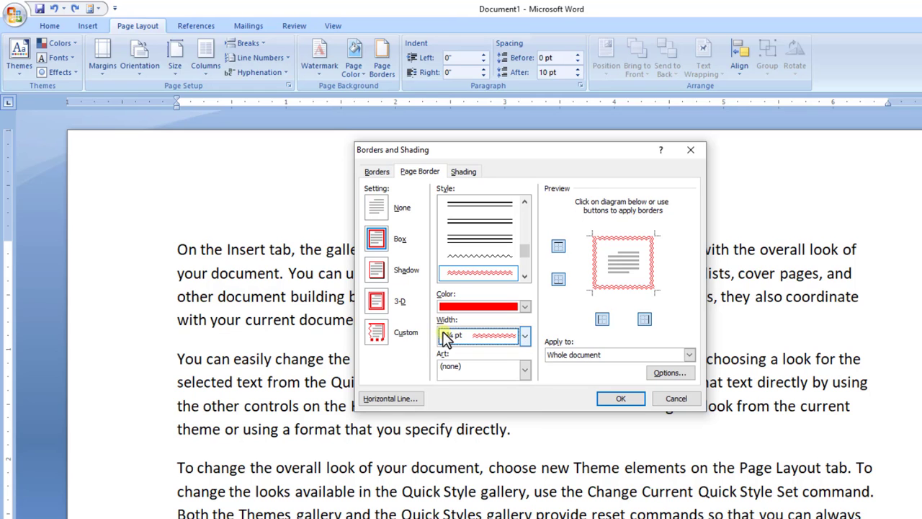
left_click(616, 396)
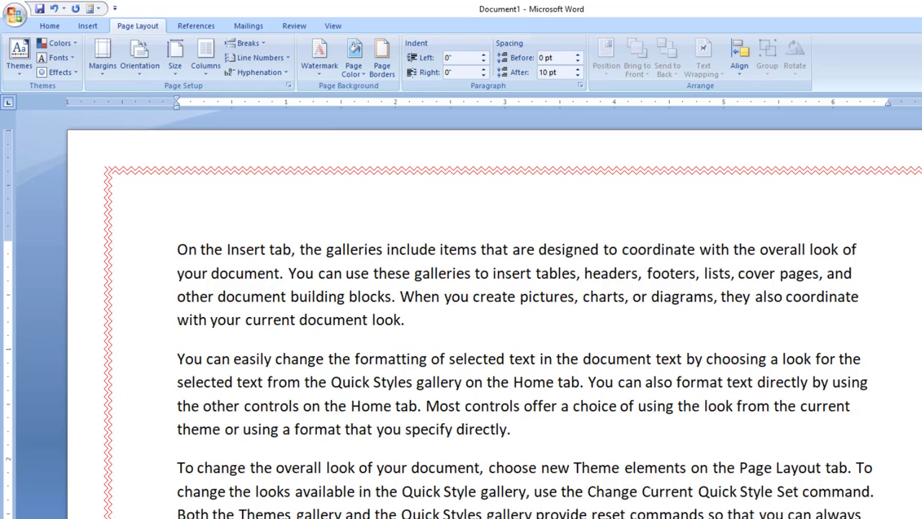
- Replace the page border with the red apple art border at 31 pt width for the whole document
scroll(461, 324, "down", 9)
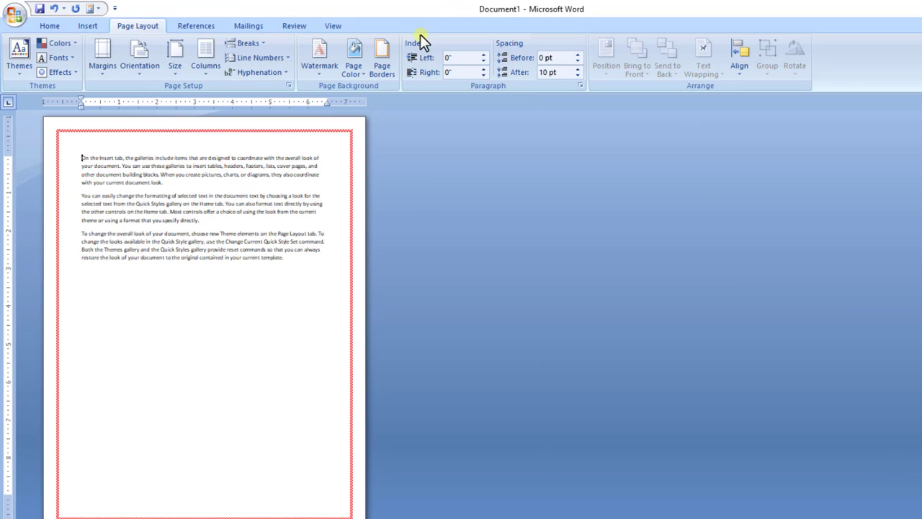
left_click(388, 74)
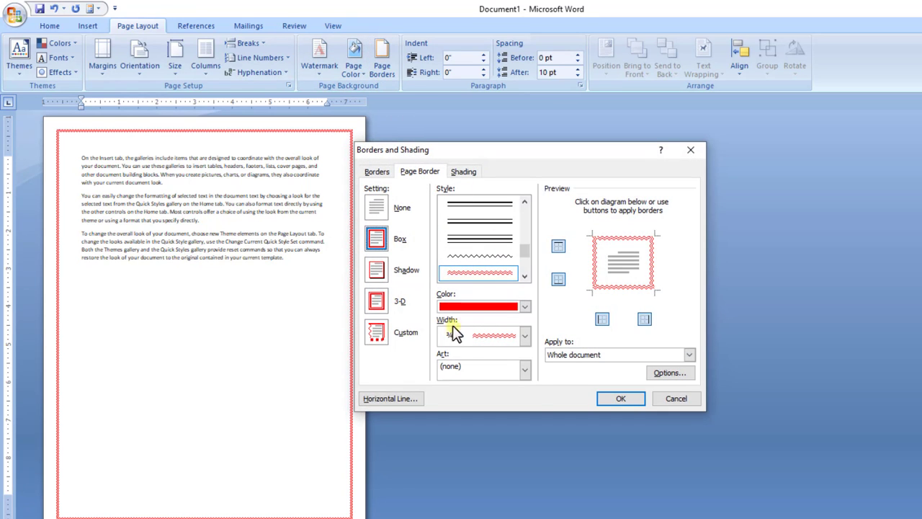
left_click(524, 371)
left_click(503, 407)
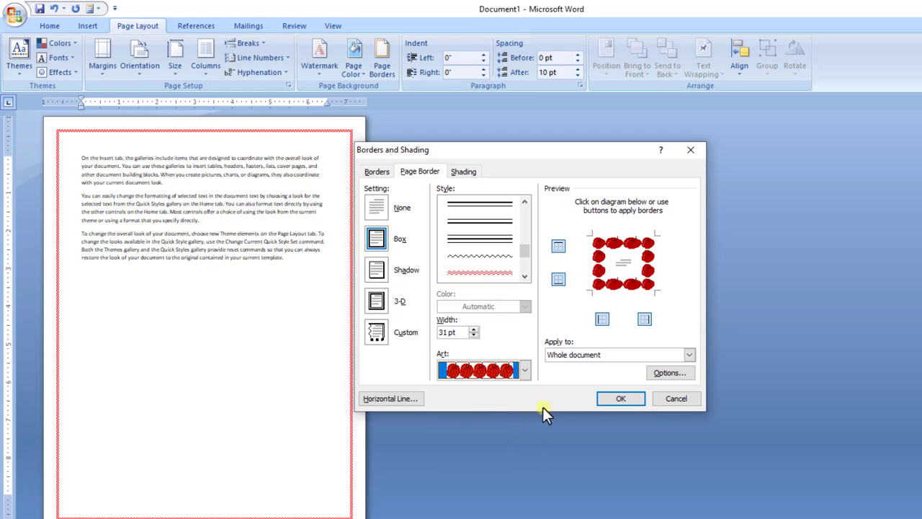
left_click(606, 398)
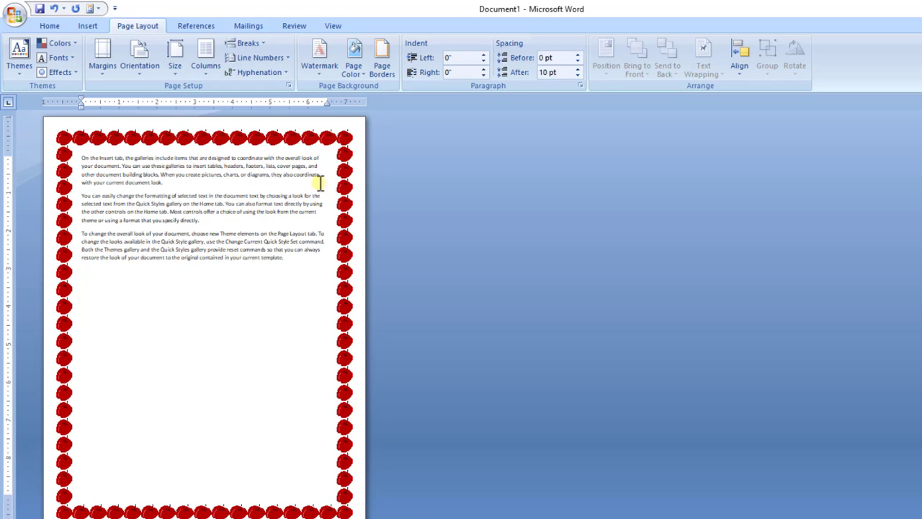
- Shade the first paragraph with the standard green fill color
left_click(382, 70)
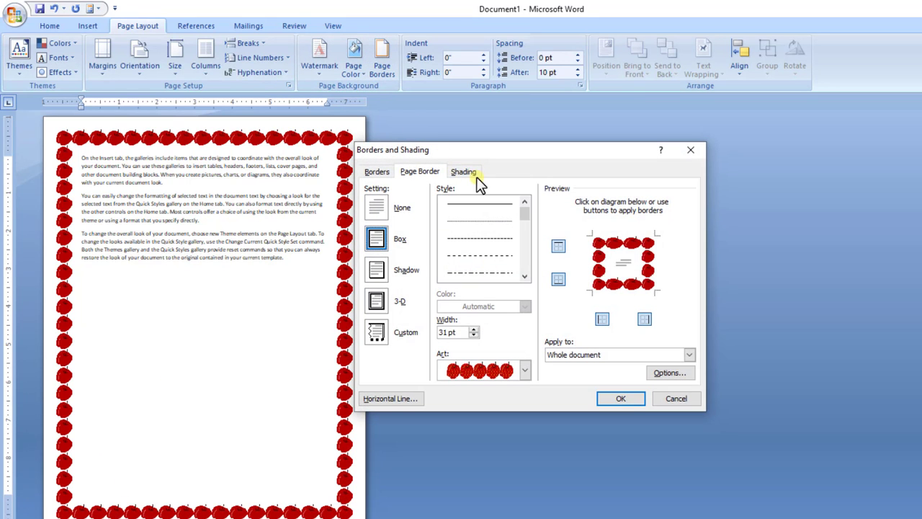
left_click(472, 174)
left_click(442, 204)
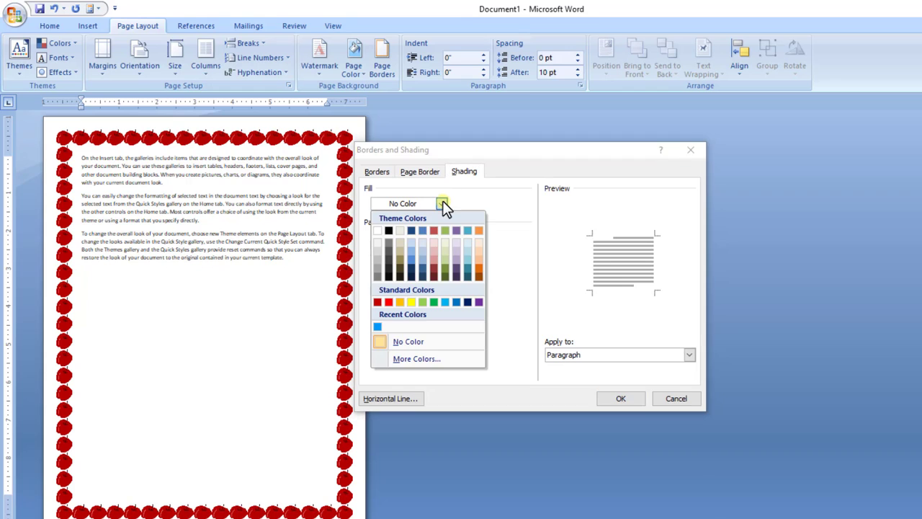
left_click(433, 303)
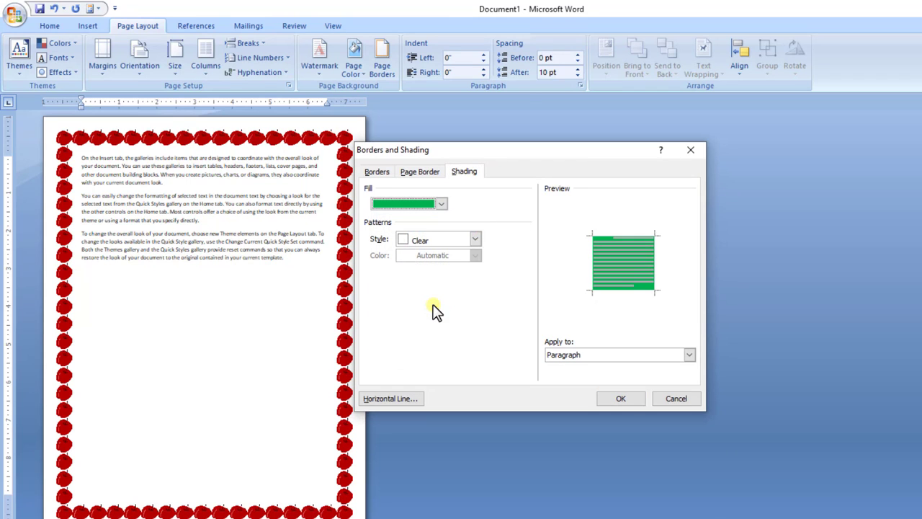
left_click(620, 399)
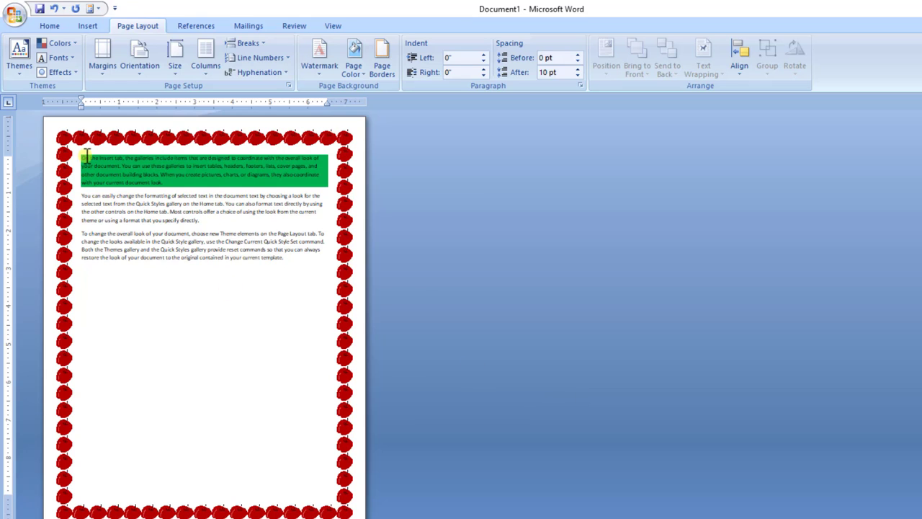
left_click_drag(82, 157, 301, 269)
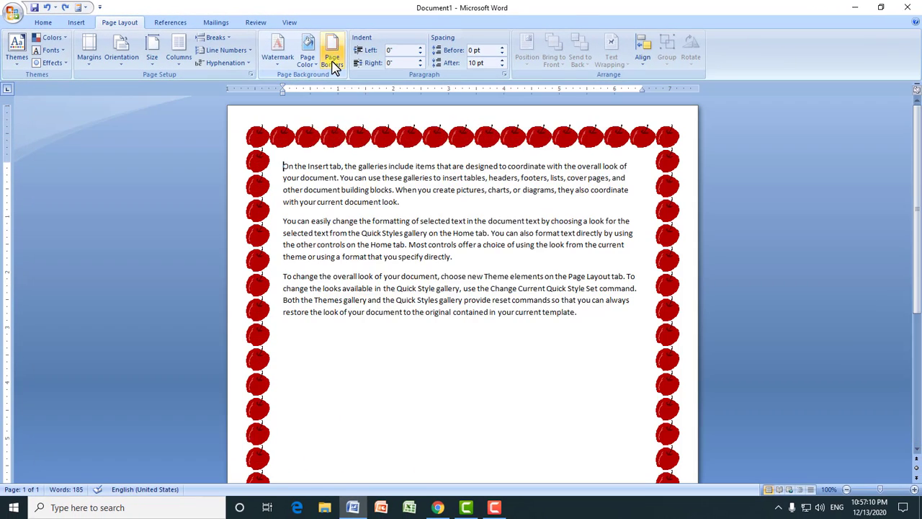
- Apply the standard blue shading fill to the first paragraph
left_click(333, 67)
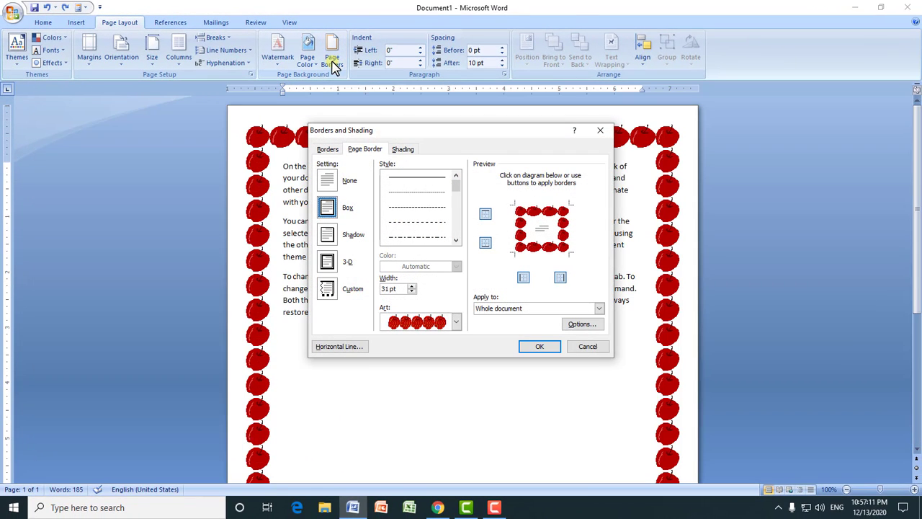
left_click(403, 151)
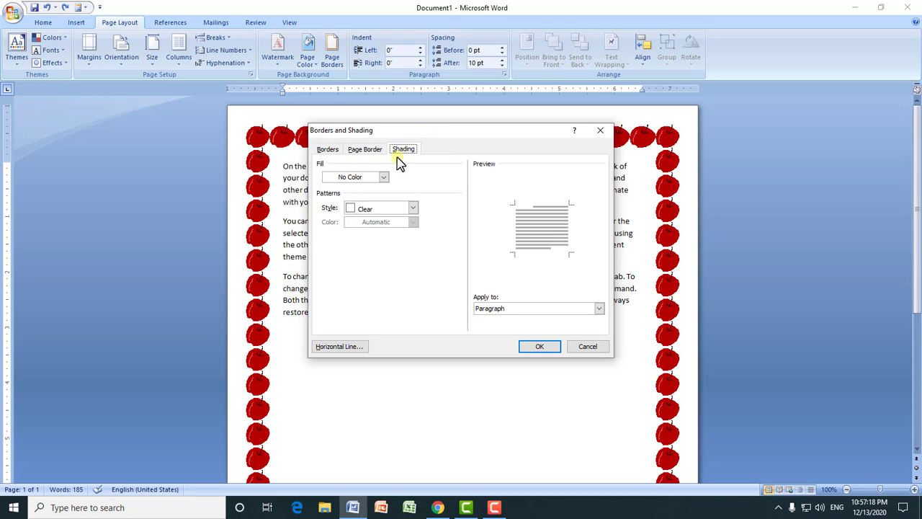
left_click(384, 178)
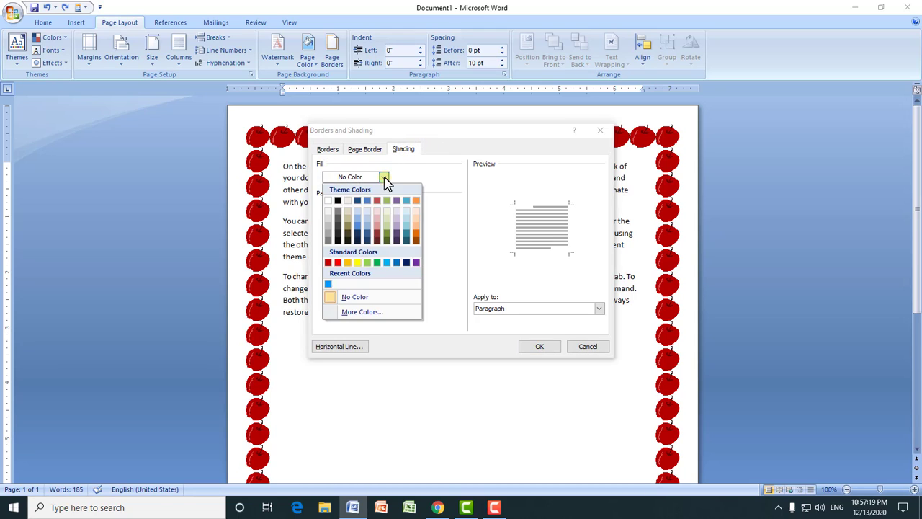
left_click(396, 264)
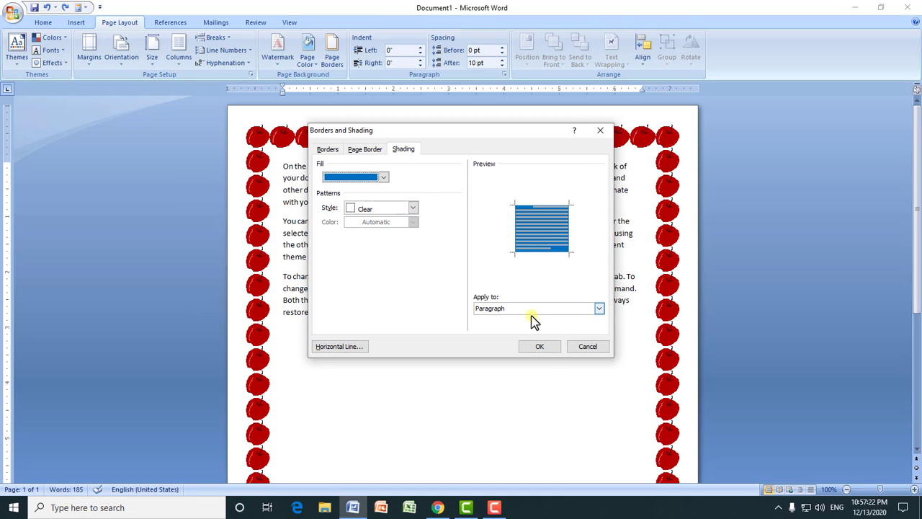
left_click(539, 347)
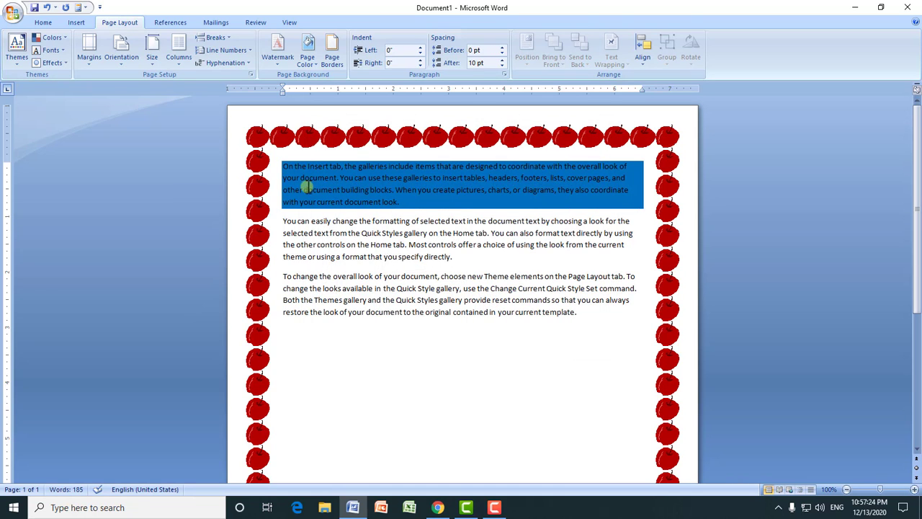
- Shade all three paragraphs with the standard light blue fill color
mouse_move(286, 167)
left_mouse_down()
mouse_move(422, 212)
mouse_move(597, 243)
mouse_move(594, 321)
left_mouse_up()
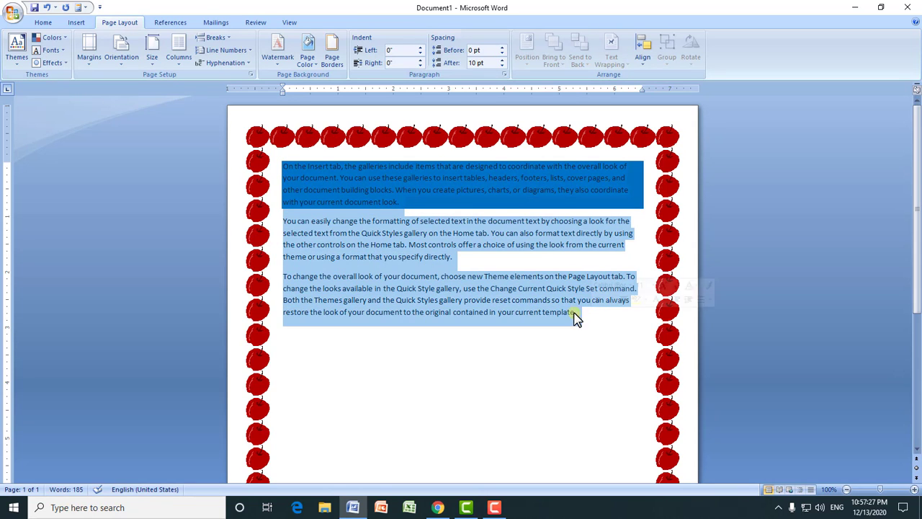
left_click(332, 57)
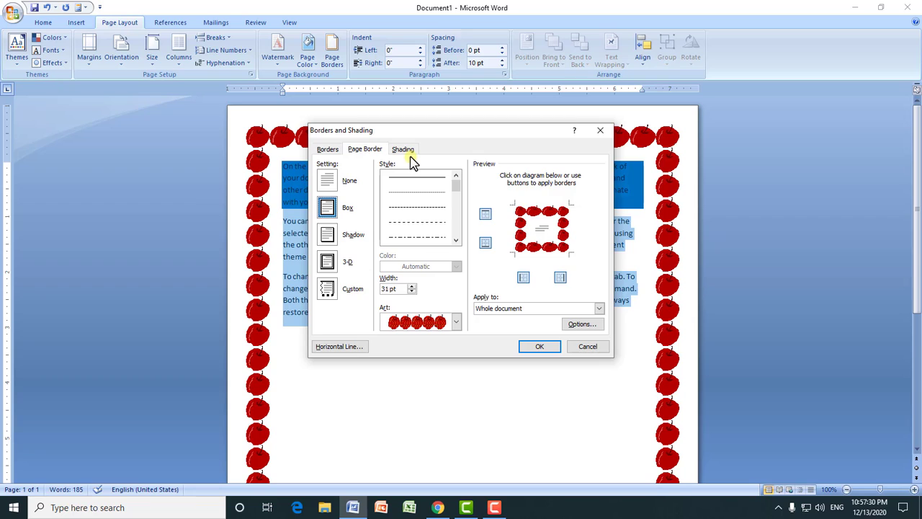
left_click(408, 152)
left_click(383, 177)
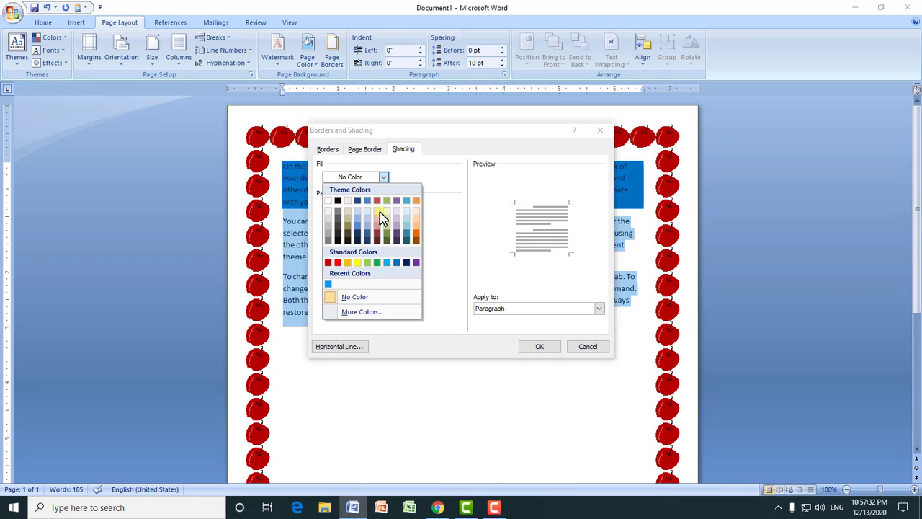
left_click(387, 264)
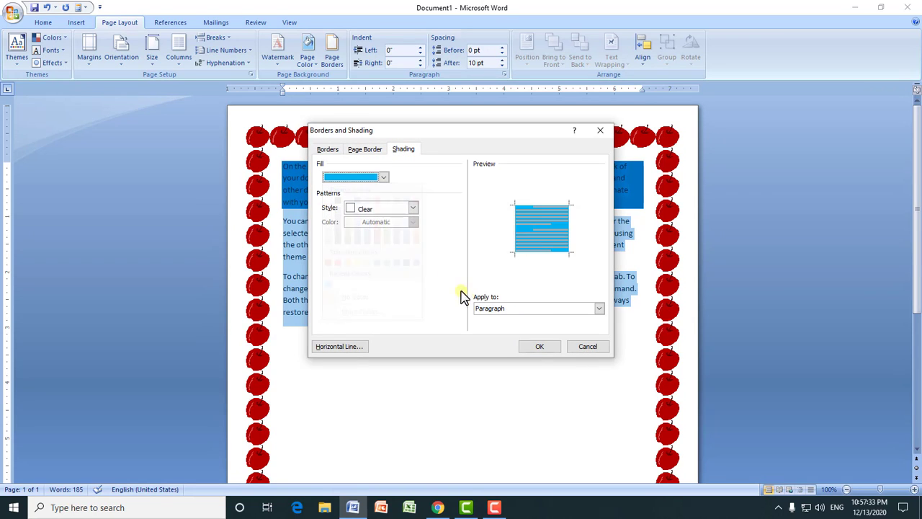
left_click(537, 346)
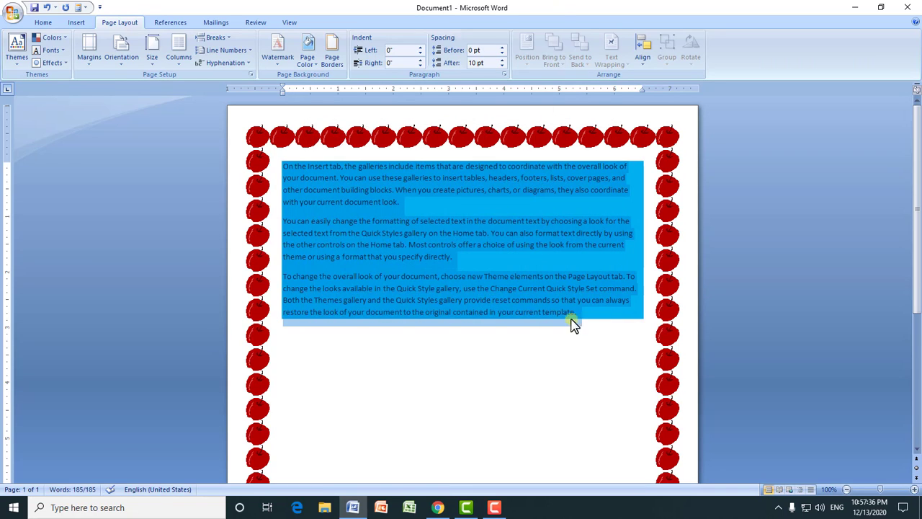
- Change the shading of all three paragraphs to a custom blue, RGB 32, 128, 208
left_click(331, 58)
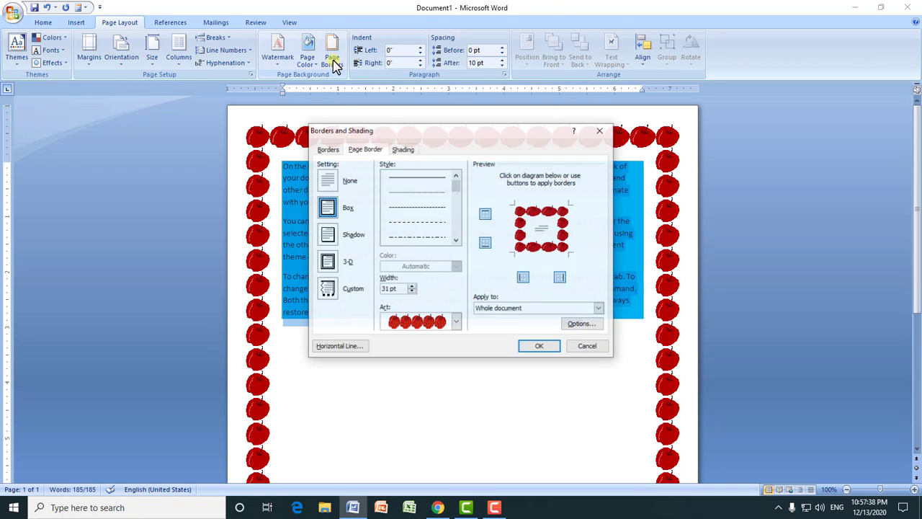
left_click(402, 151)
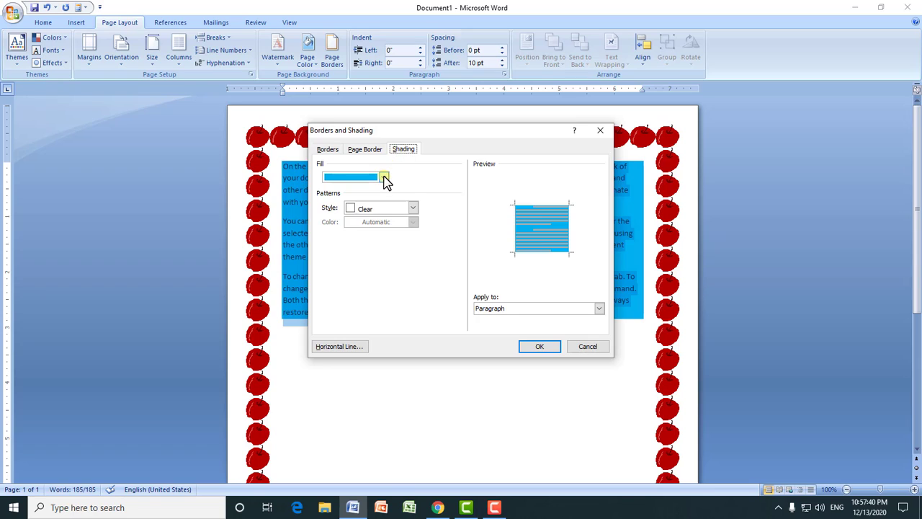
left_click(383, 177)
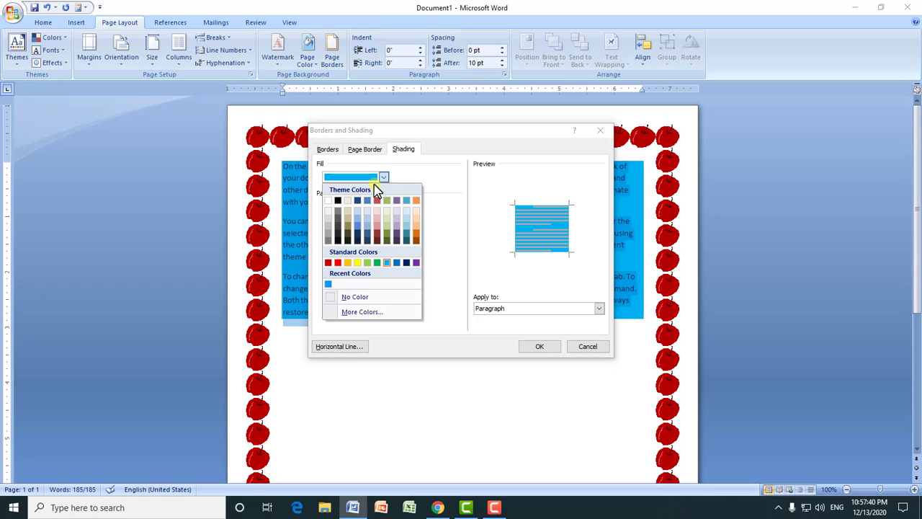
left_click(360, 312)
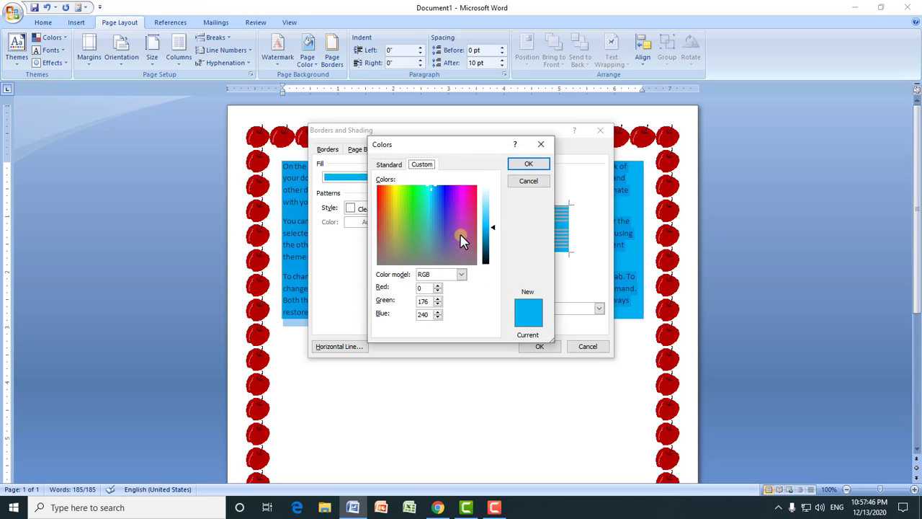
left_click(437, 195)
left_click(529, 164)
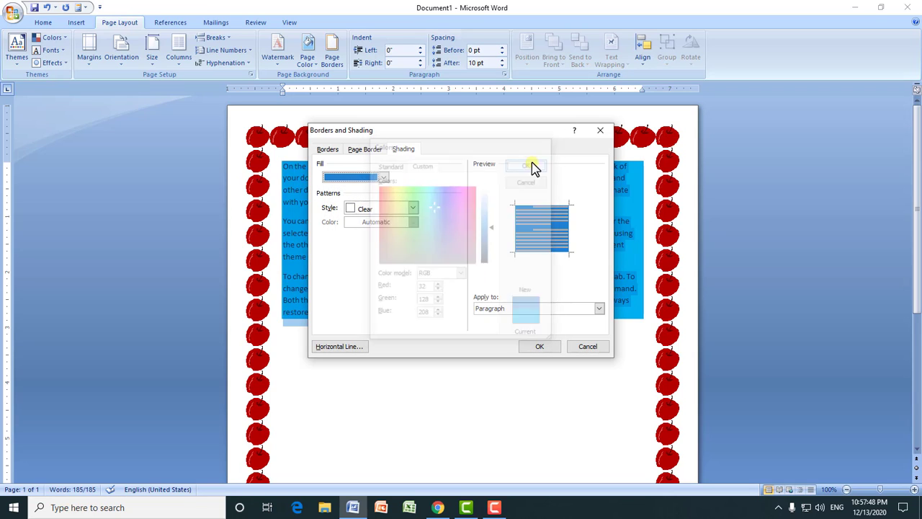
left_click(522, 346)
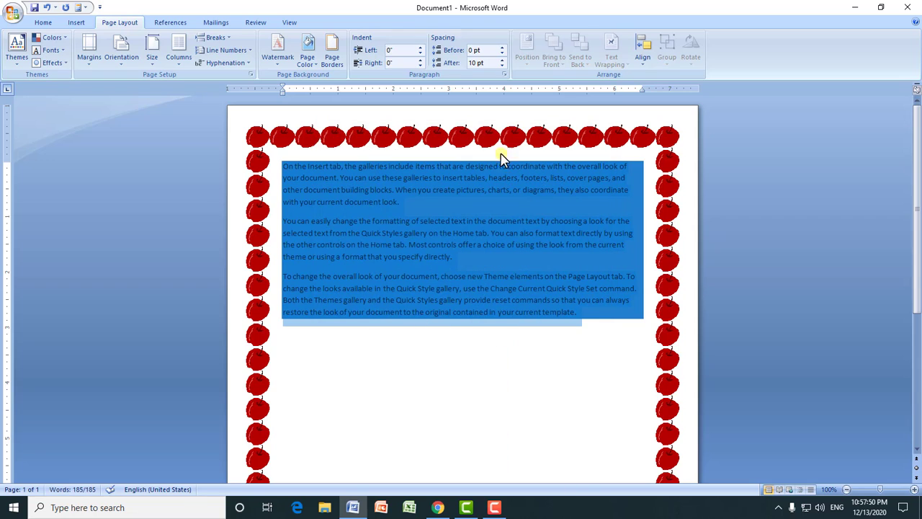
left_click(460, 179)
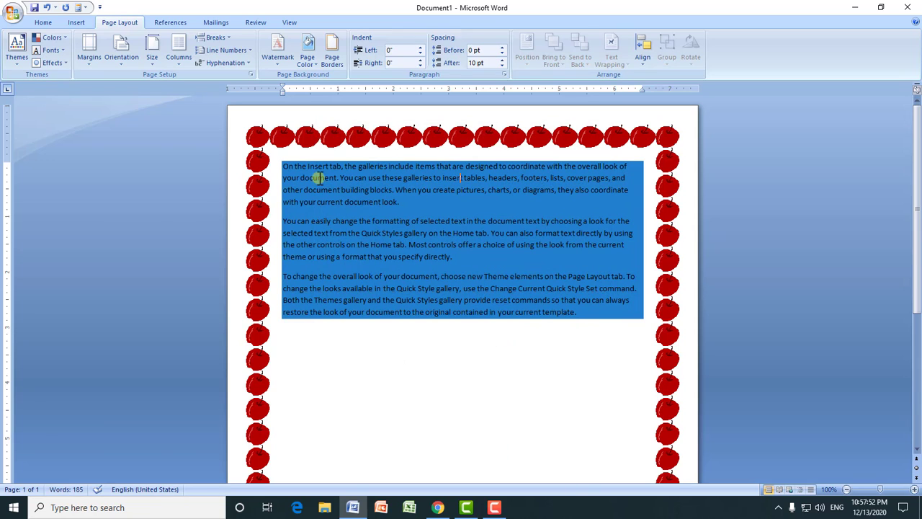
- Try to clear the blue background behind the text by setting the page color to No Color
double_click(345, 140)
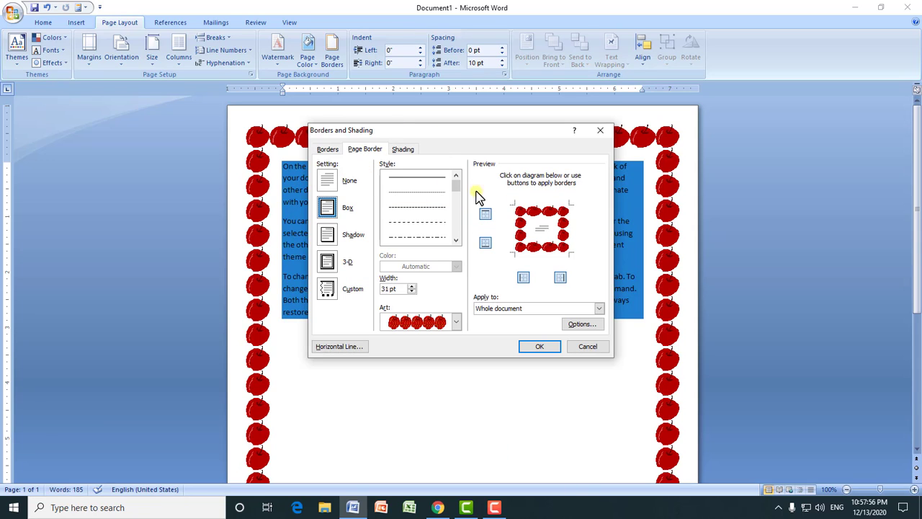
left_click(601, 131)
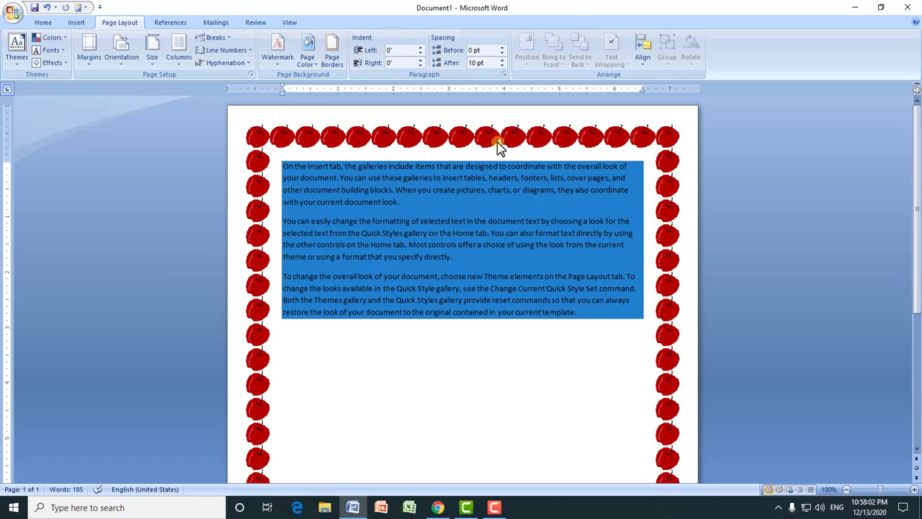
left_click(307, 52)
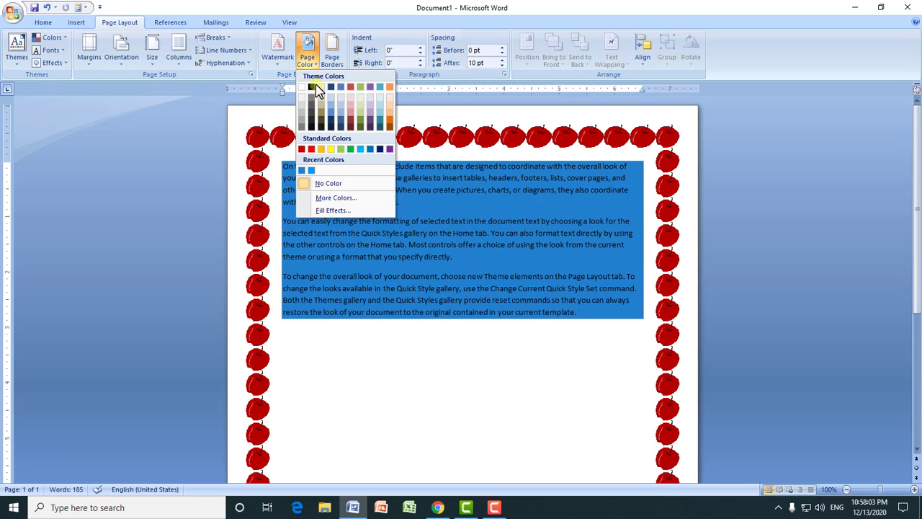
left_click(330, 184)
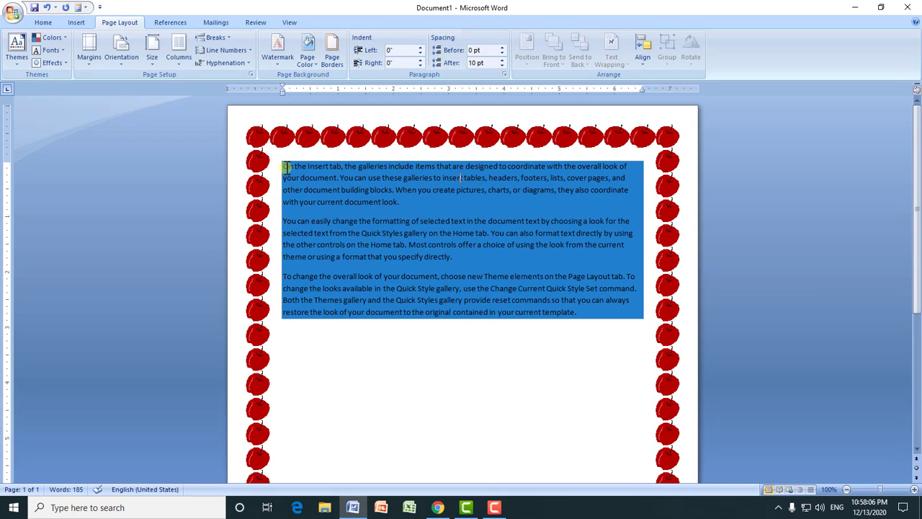
- Remove the blue shading from all the text by setting the paragraph fill to No Color
key("ctrl+a")
left_click(332, 54)
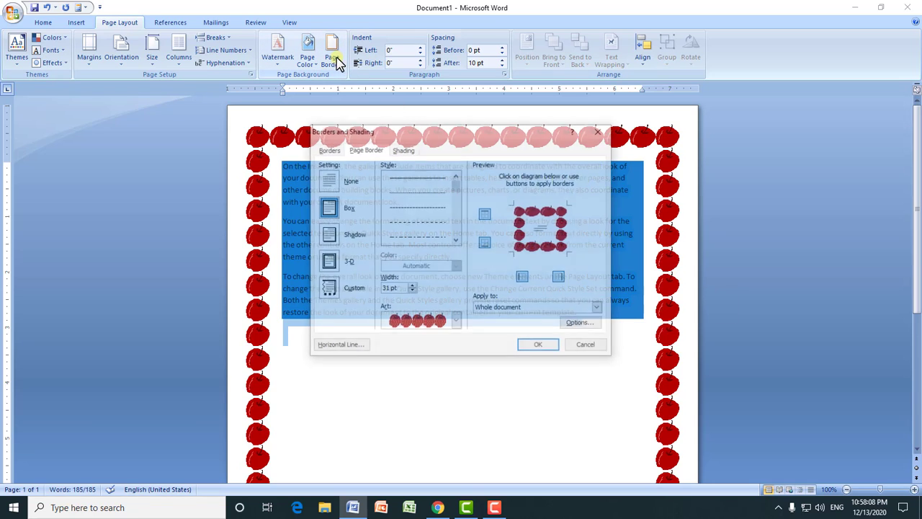
left_click(403, 149)
left_click(384, 177)
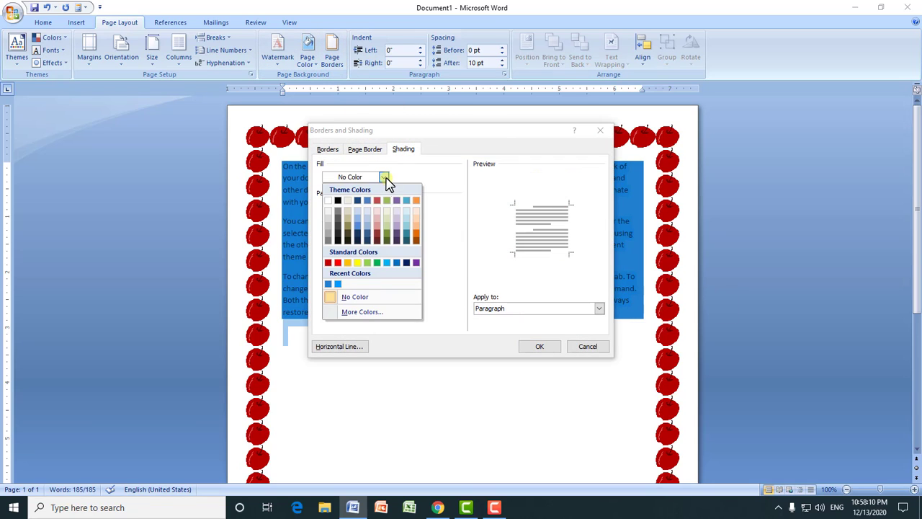
left_click(345, 301)
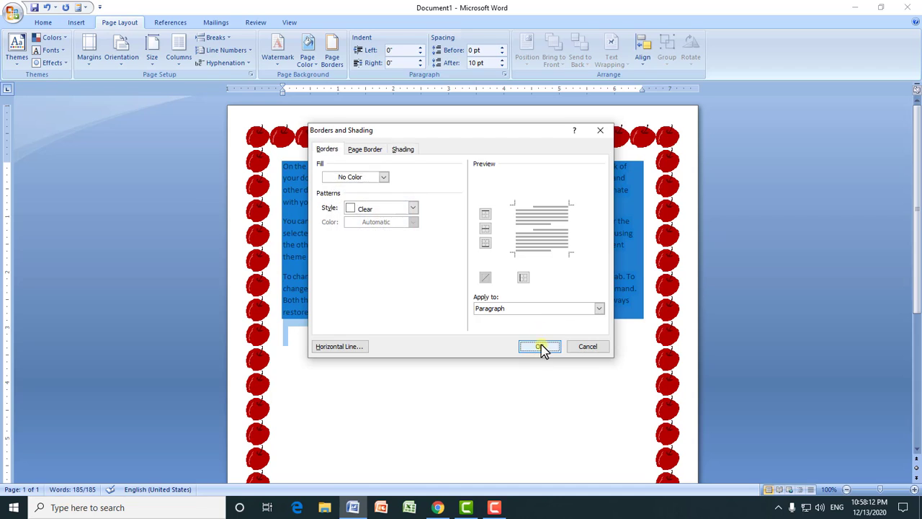
left_click(540, 346)
left_click(351, 244)
- Format all three paragraphs as bold 16 pt text and justify them
left_click_drag(283, 167, 552, 319)
left_click(43, 23)
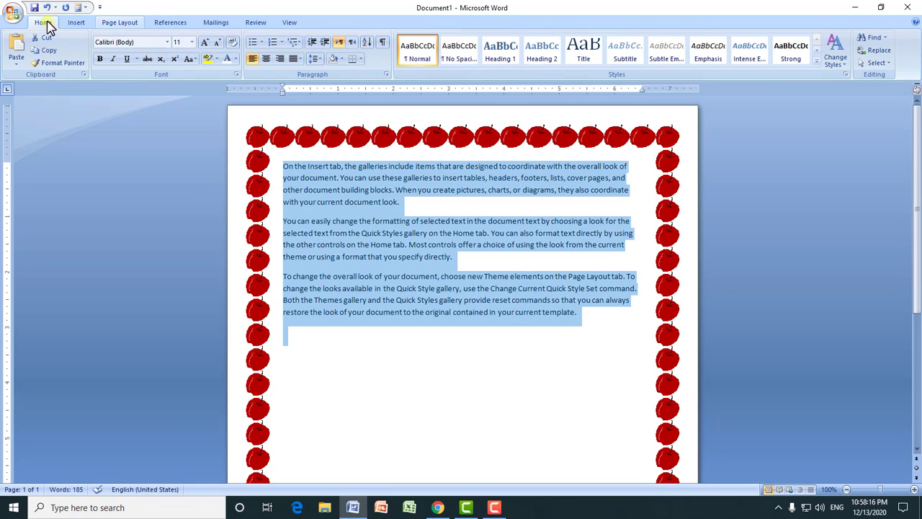
left_click(205, 42)
left_click(205, 42)
left_click(204, 42)
left_click(101, 60)
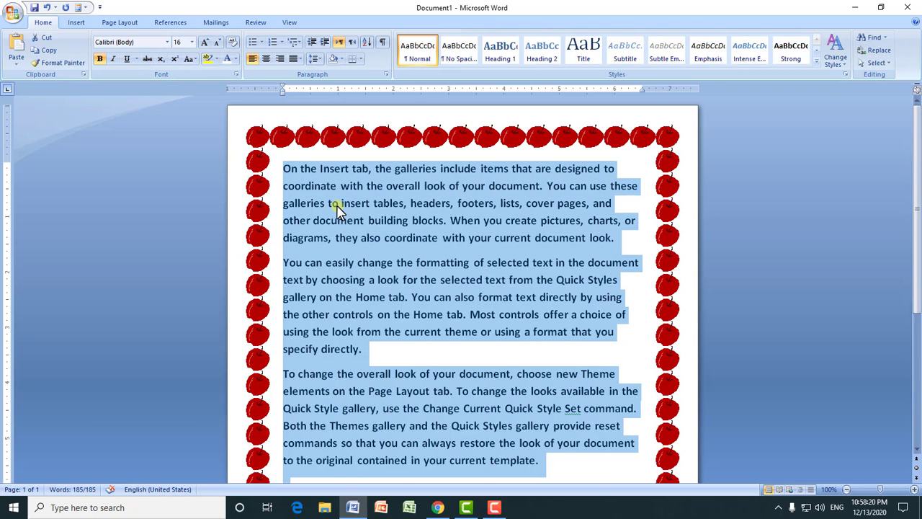
key("ctrl+j")
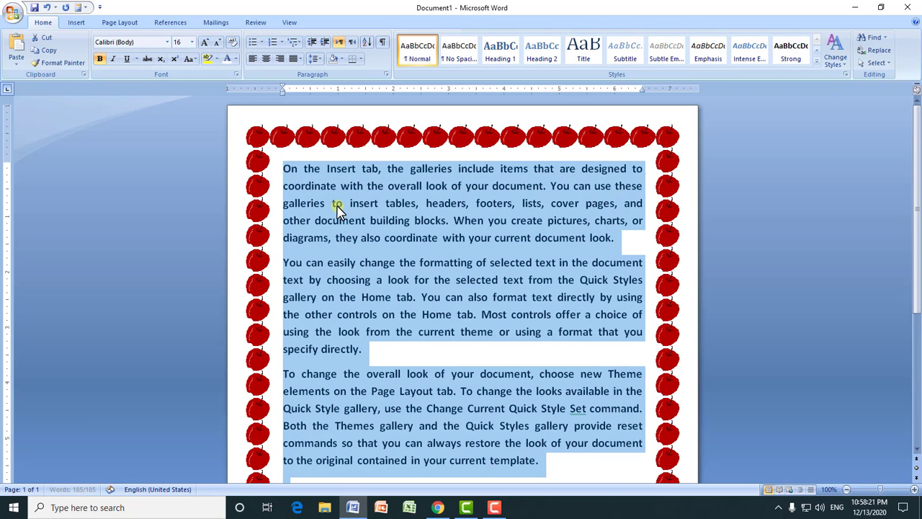
left_click(466, 238)
- Set the left indent of all three paragraphs to 0.3"
left_click(124, 22)
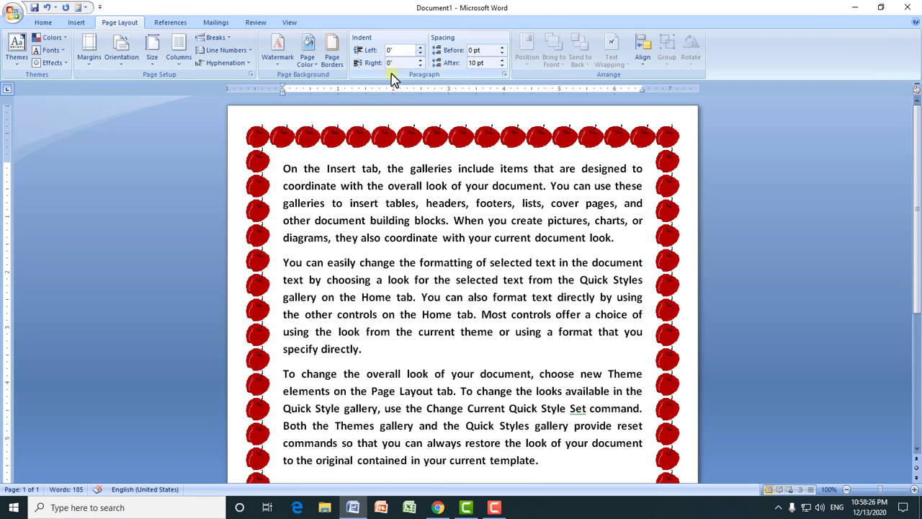
left_click_drag(284, 170, 549, 459)
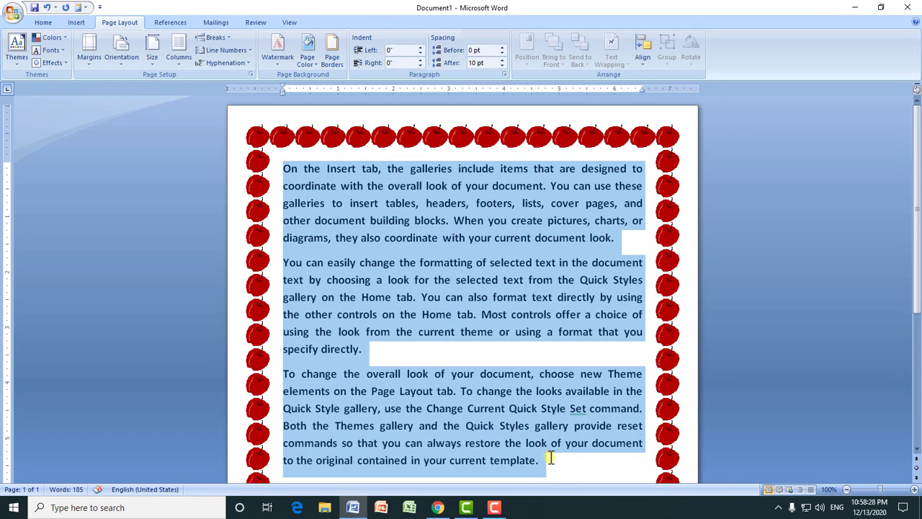
left_click(421, 47)
left_click(421, 47)
left_click(420, 47)
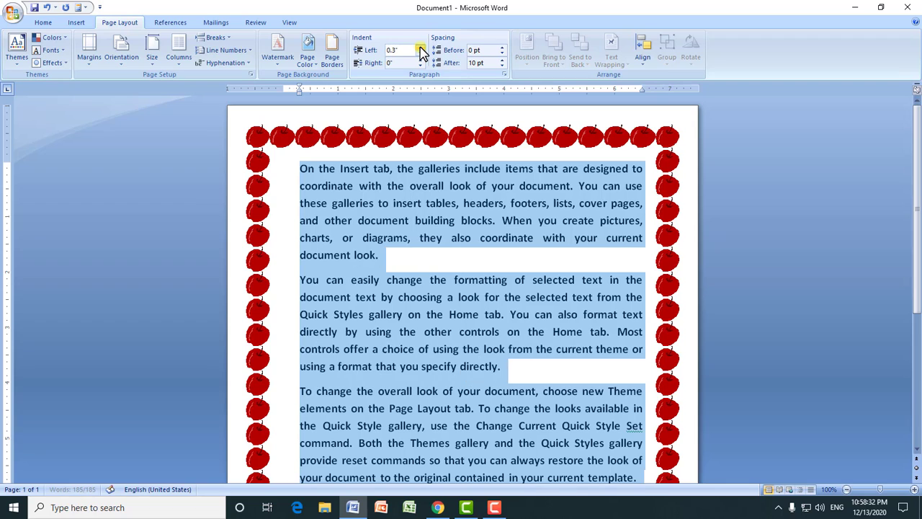
- Increase the left indent of all three paragraphs to 0.6"
left_click(420, 48)
left_click(421, 48)
left_click(420, 47)
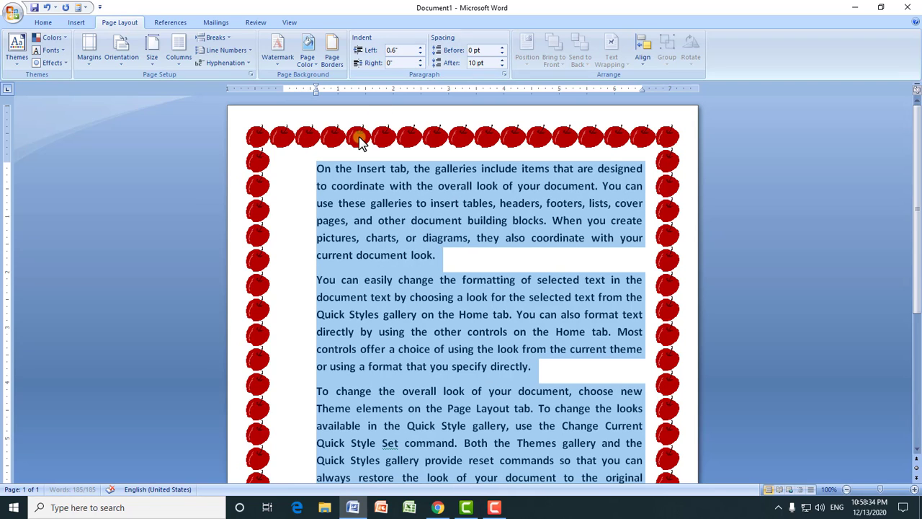
- Remove the apple art border from the page by setting the page border to None
left_click(308, 63)
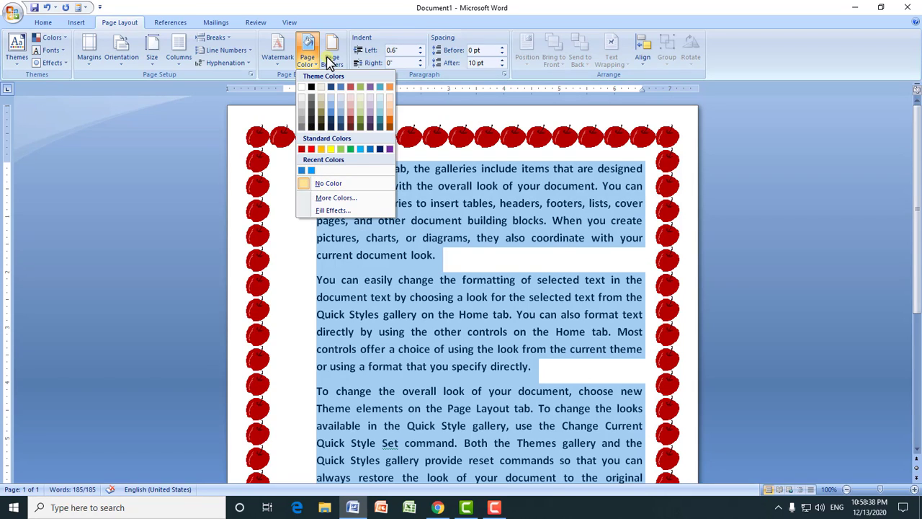
left_click(332, 65)
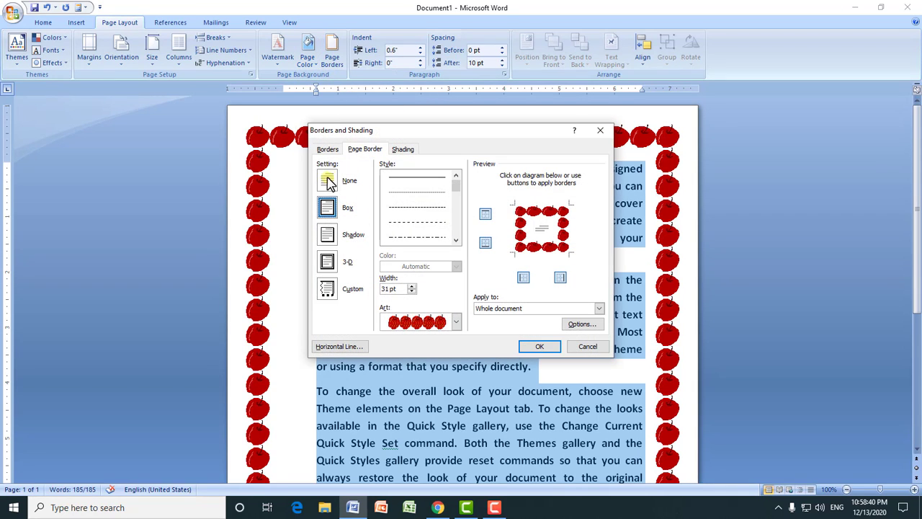
left_click(329, 180)
left_click(537, 345)
left_click(350, 187)
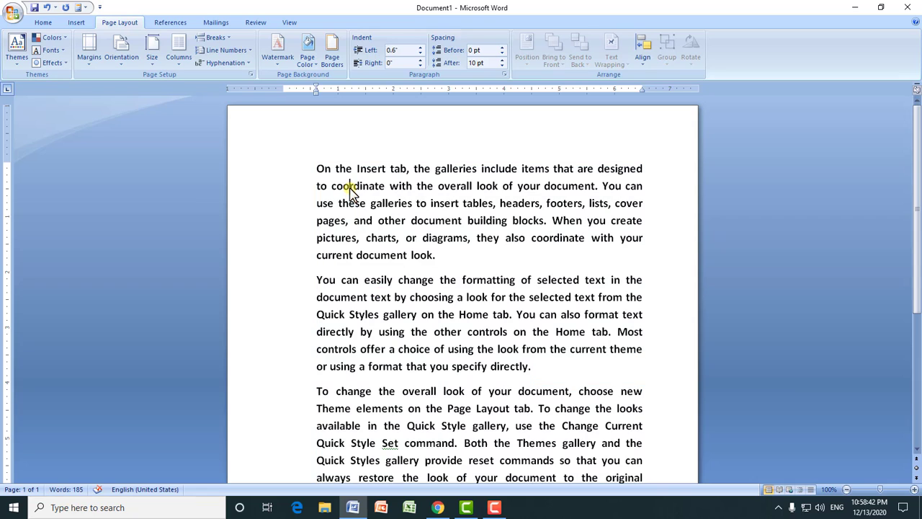
- Select all three paragraphs and set their left indent to 1"
left_click(847, 489)
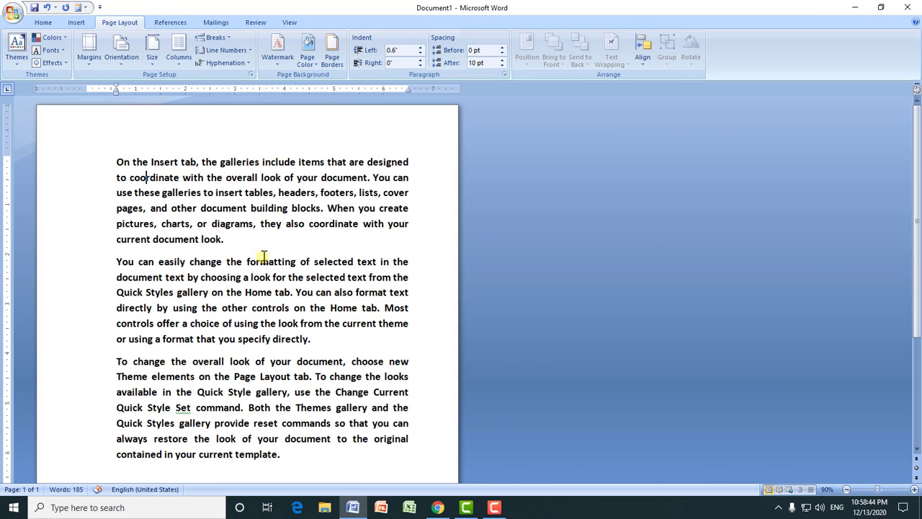
left_click_drag(117, 161, 288, 453)
left_click(210, 192)
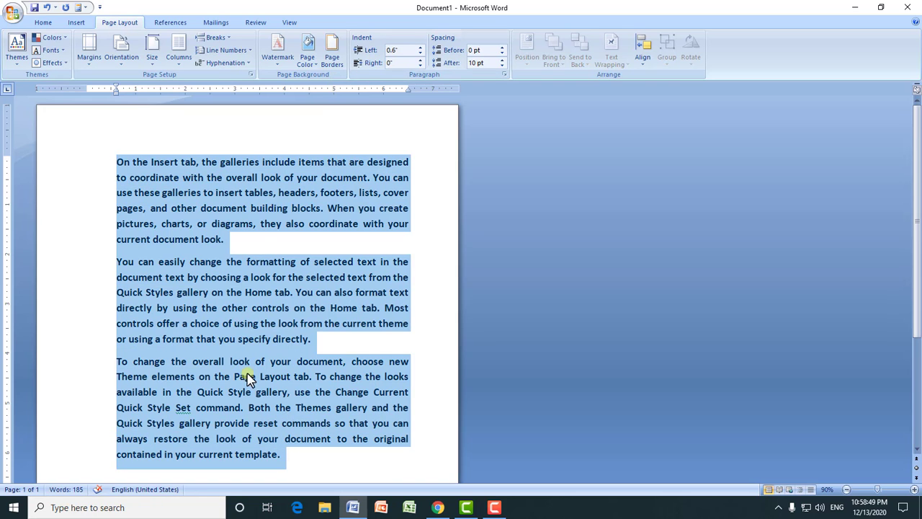
left_click(420, 48)
left_click(420, 48)
left_click(420, 48)
left_click(420, 47)
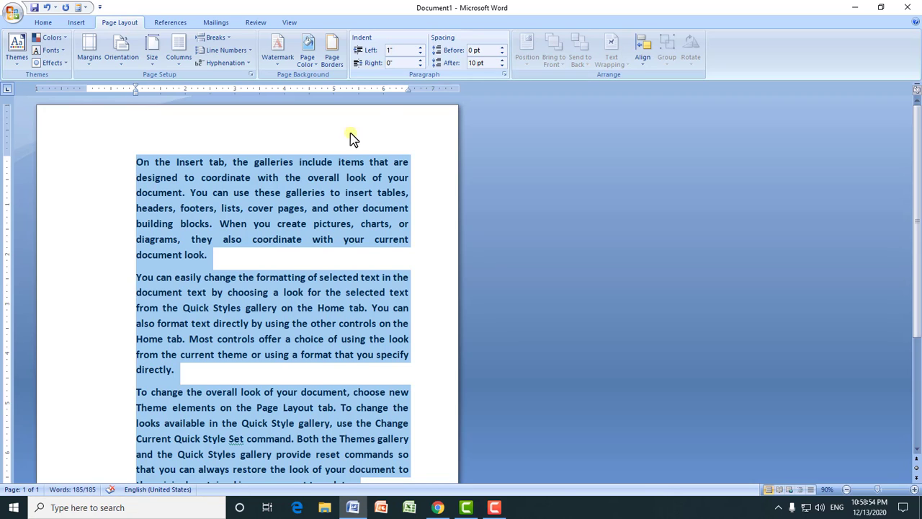
- Set the left indent of only the first paragraph to 1.5"
left_click_drag(136, 161, 240, 257)
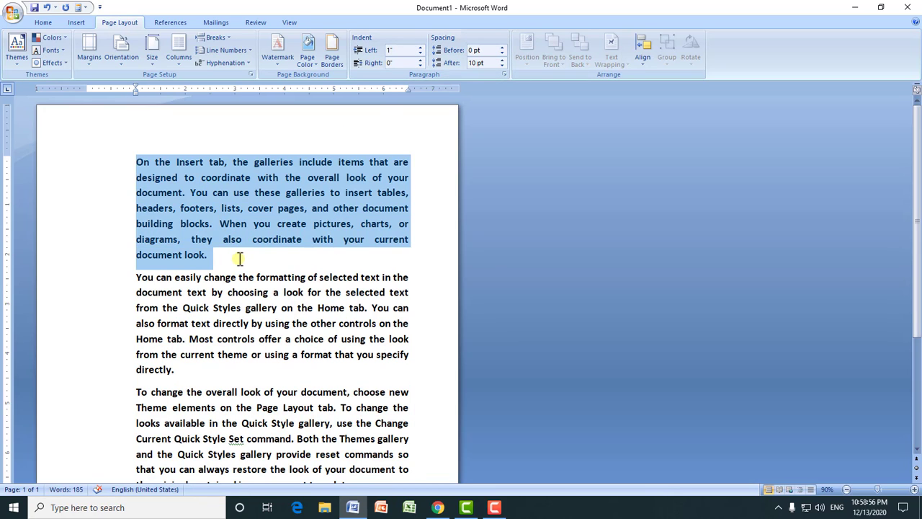
left_click(420, 48)
left_click(421, 48)
left_click(421, 48)
left_click(420, 49)
left_click(421, 49)
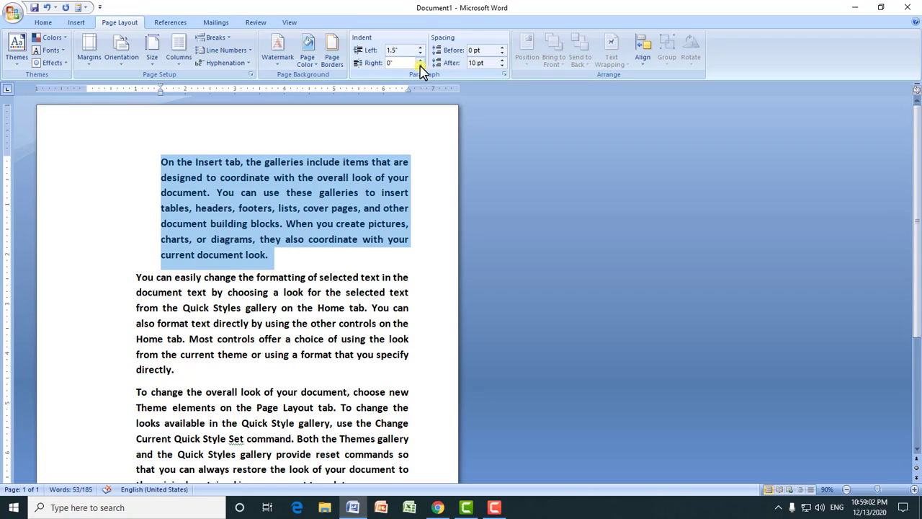
- Extend the first paragraph into the right margin with a right indent of -0.6"
left_click(419, 66)
left_click(420, 65)
left_click(419, 66)
left_click(420, 66)
left_click(420, 66)
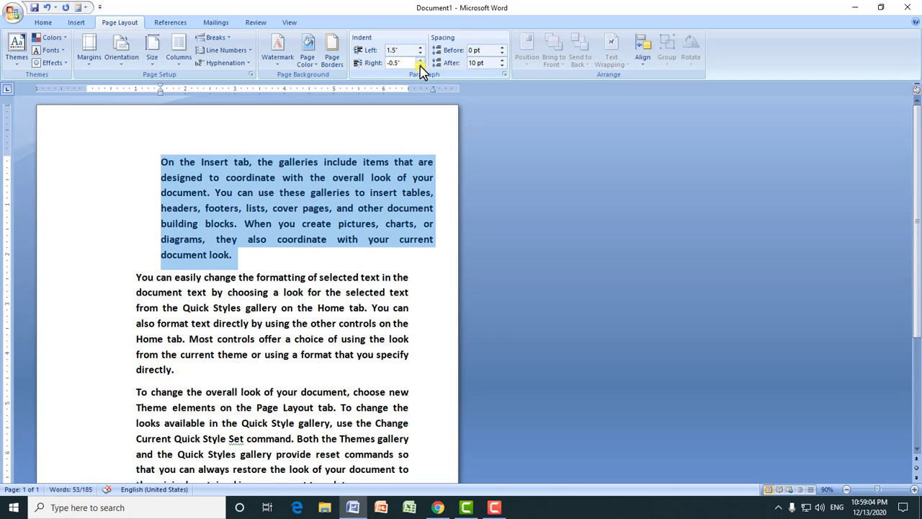
left_click(420, 65)
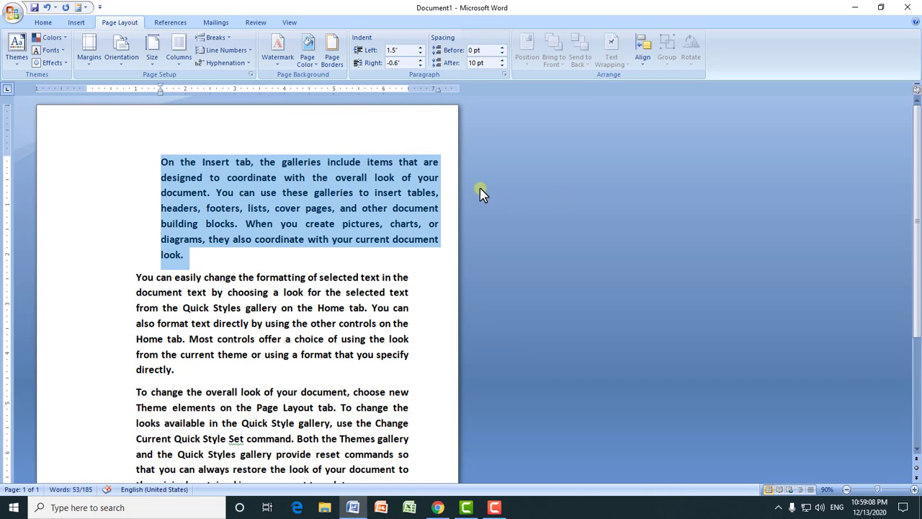
- Set the first paragraph's right indent back to 0"
left_click(420, 60)
left_click(420, 59)
left_click(420, 60)
left_click(420, 59)
left_click(420, 60)
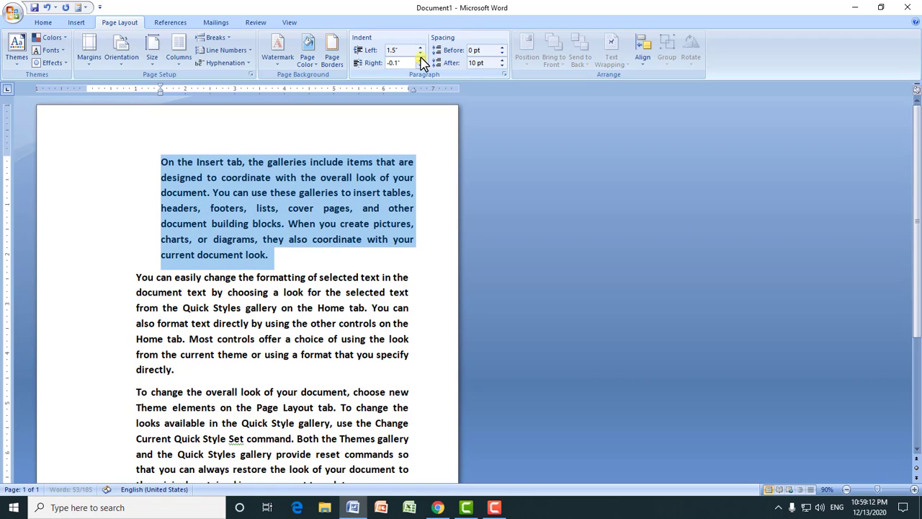
left_click(420, 60)
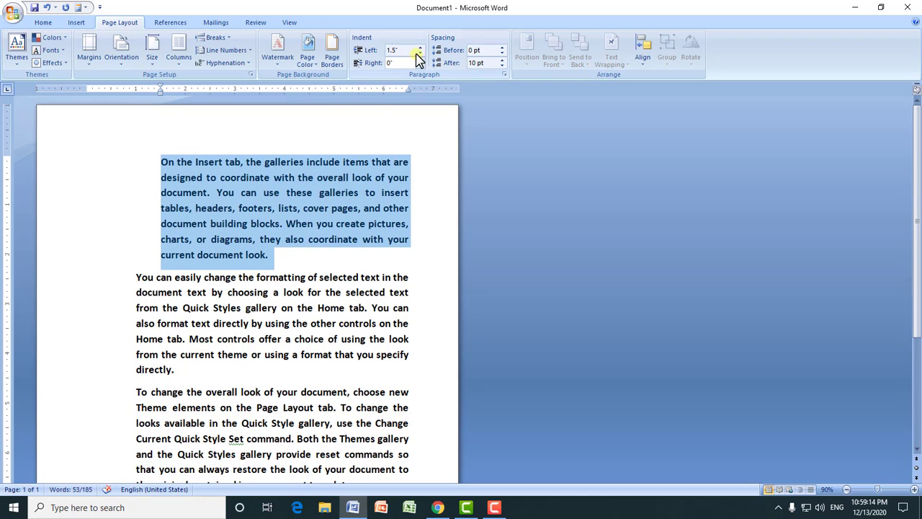
- Reduce the first paragraph's left indent to 1" so it aligns with the other paragraphs
left_click(420, 47)
left_click(421, 53)
left_click(421, 53)
left_click(421, 53)
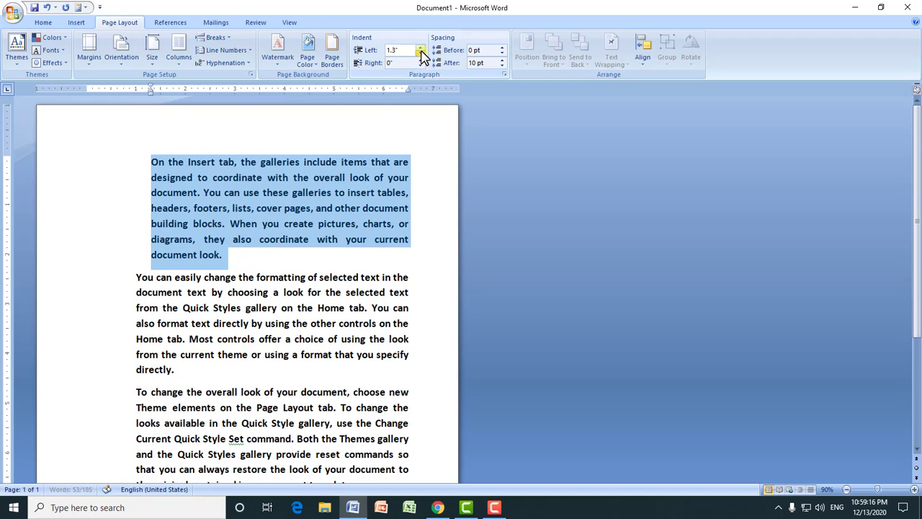
left_click(421, 53)
left_click(421, 53)
left_click(422, 54)
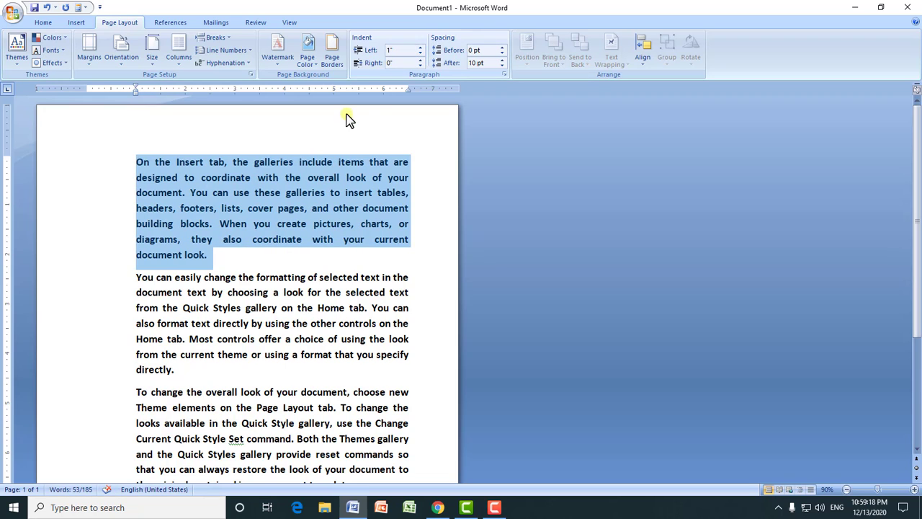
- Select the whole document and set the left indent to 0"
left_click(264, 162)
key("ctrl+a")
scroll(382, 414, "down", 4)
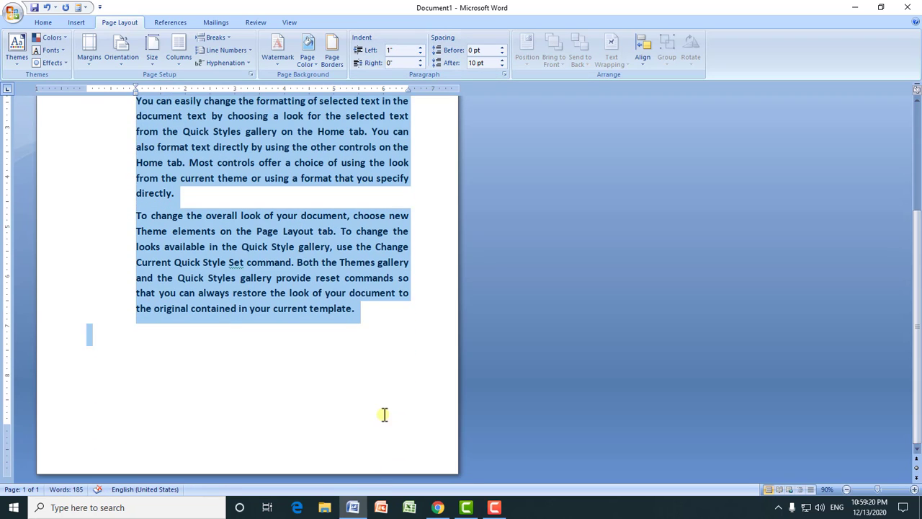
left_click(398, 51)
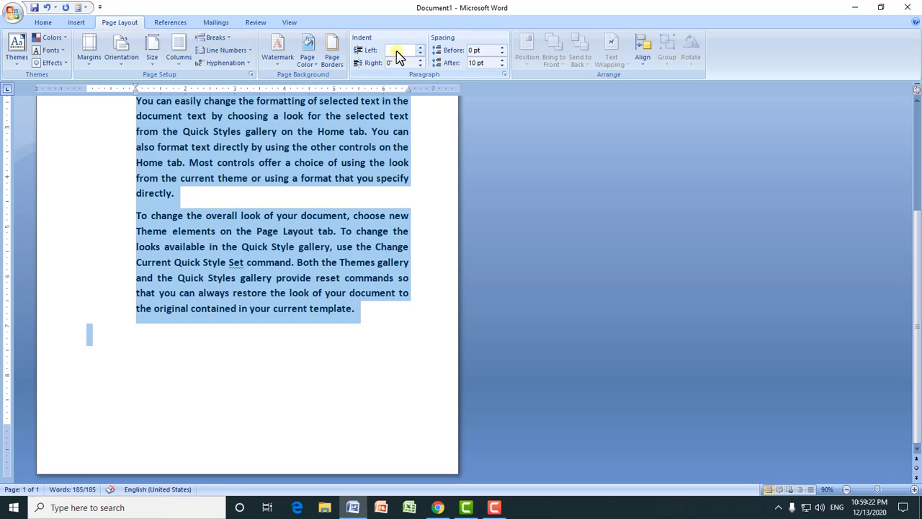
type("0")
key("Return")
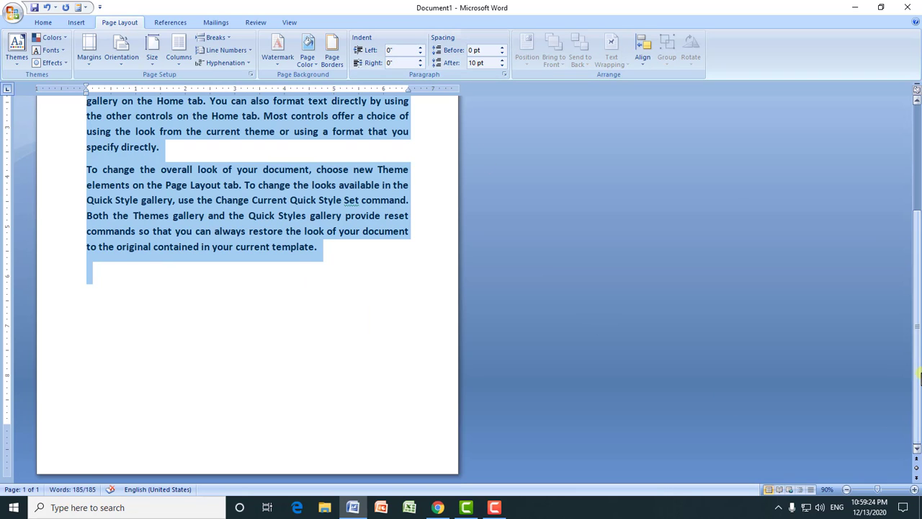
scroll(916, 302, "up", 2)
scroll(916, 302, "up", 2)
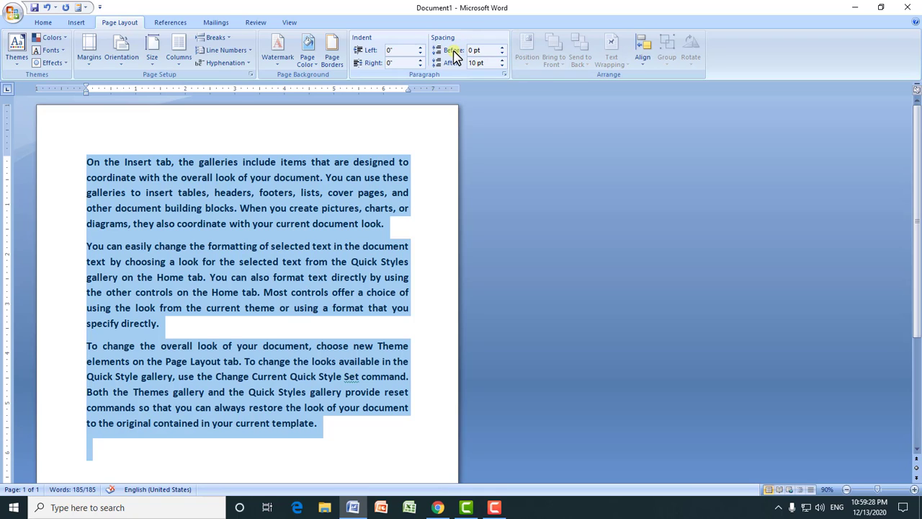
- Set the spacing before all the paragraphs to 60 pt
left_click(502, 47)
left_click(502, 47)
left_click(503, 47)
left_click(502, 47)
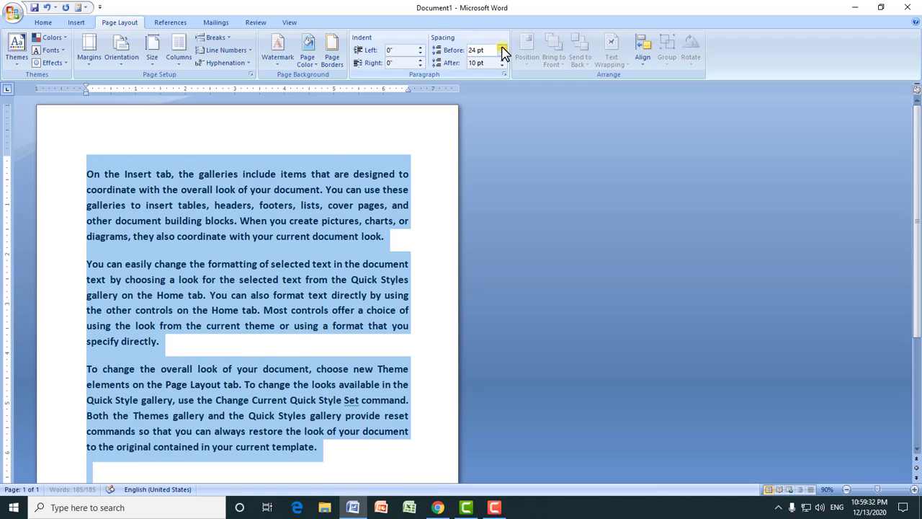
left_click(502, 47)
left_click(502, 47)
left_click(502, 48)
left_click(502, 48)
left_click(502, 48)
left_click(502, 47)
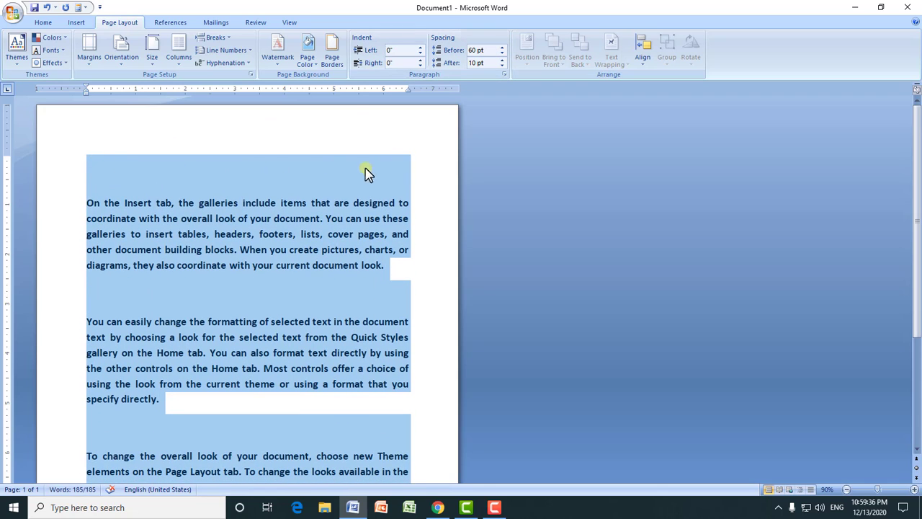
- Reselect all the text and set the spacing after the paragraphs to 72 pt
left_click(393, 270)
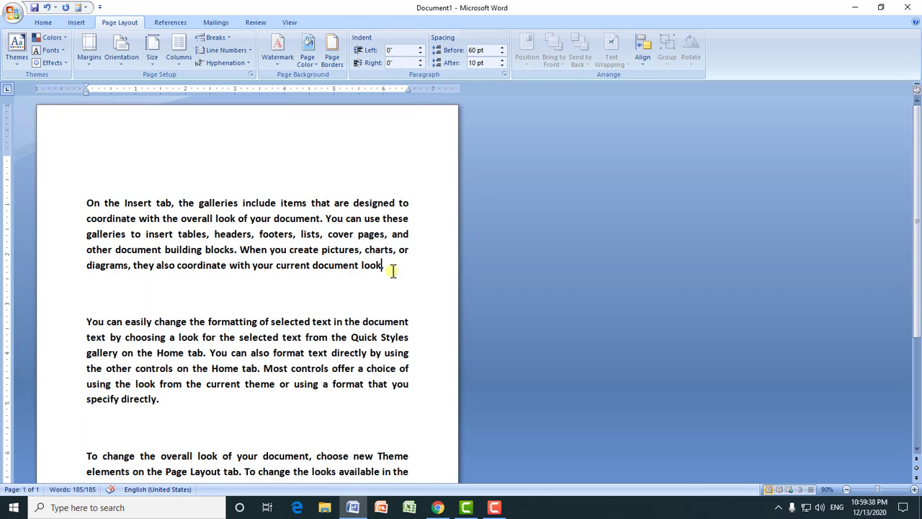
left_click_drag(392, 268, 394, 296)
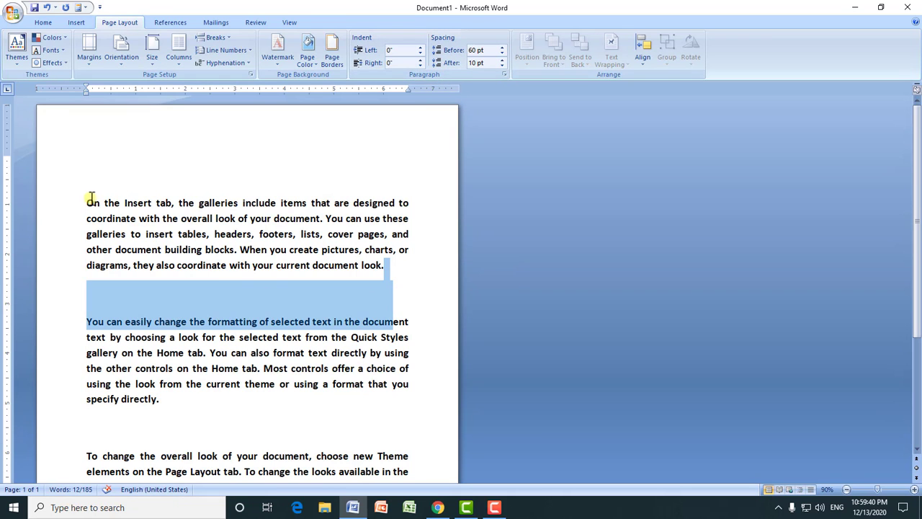
left_click_drag(91, 199, 386, 440)
scroll(912, 177, "up", 5)
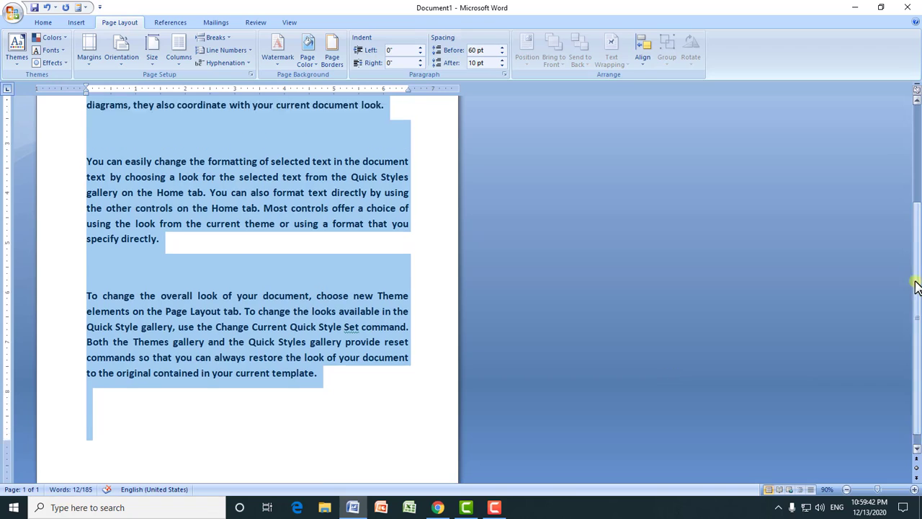
left_click(502, 60)
left_click(502, 60)
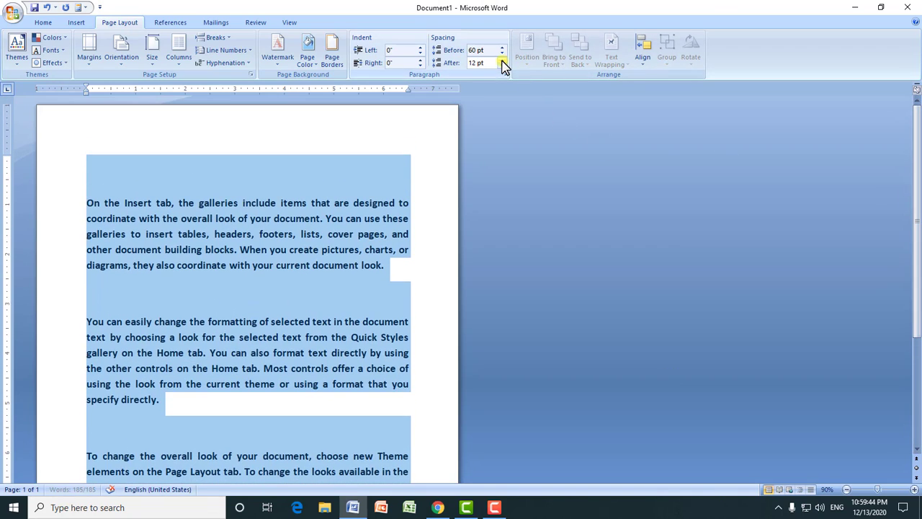
left_click(502, 59)
left_click(502, 60)
left_click(502, 60)
left_click(502, 60)
left_click(502, 60)
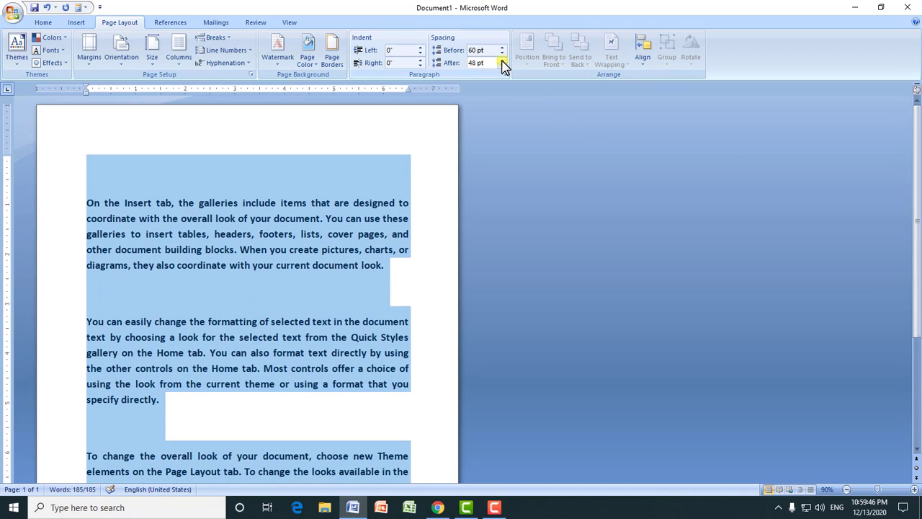
left_click(502, 60)
left_click(502, 60)
left_click(502, 59)
left_click(503, 60)
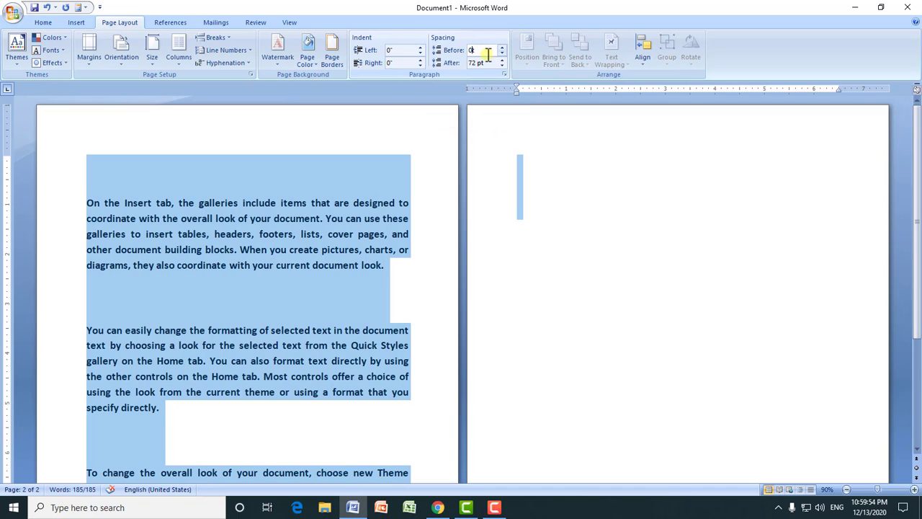
- Set the spacing before all the paragraphs back to 0 pt
key("Escape")
left_click(491, 53)
key("Return")
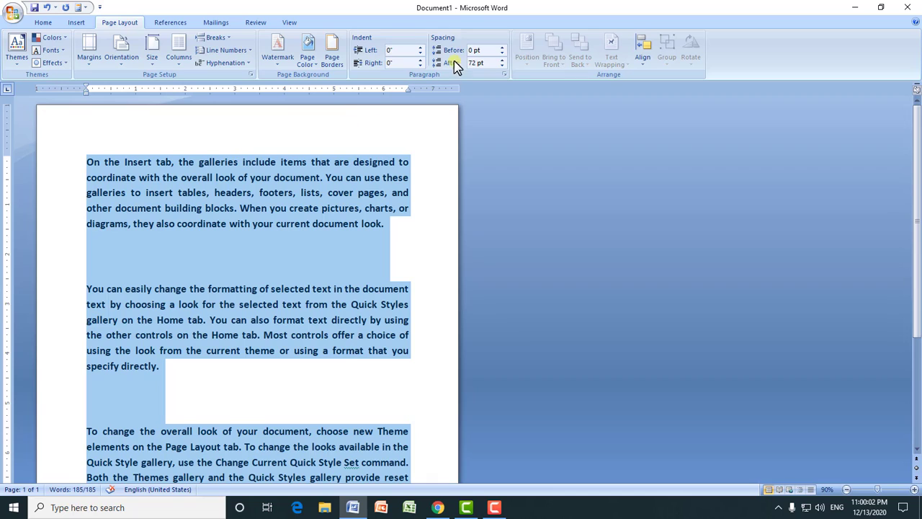
- Reduce the spacing after all the paragraphs to 10 pt and deselect the text
left_click(502, 67)
left_click(502, 66)
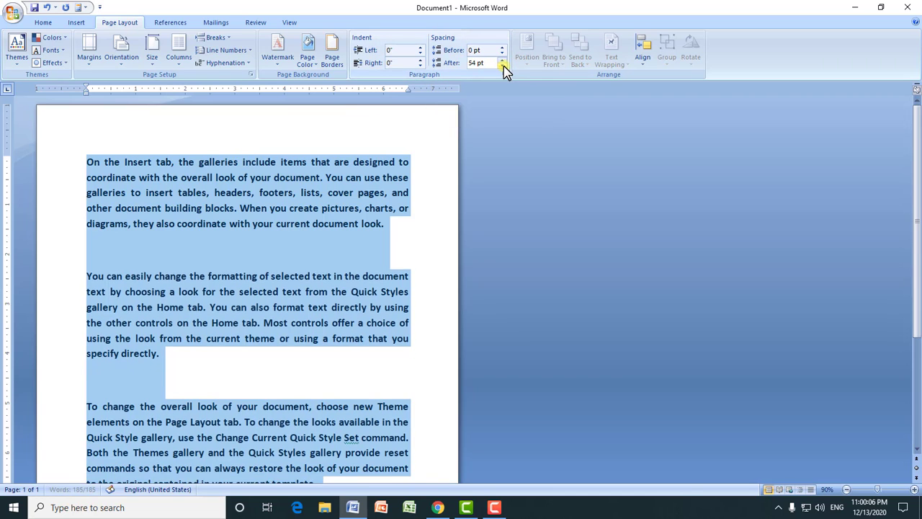
left_click(502, 66)
left_click(502, 67)
left_click(502, 66)
left_click(502, 66)
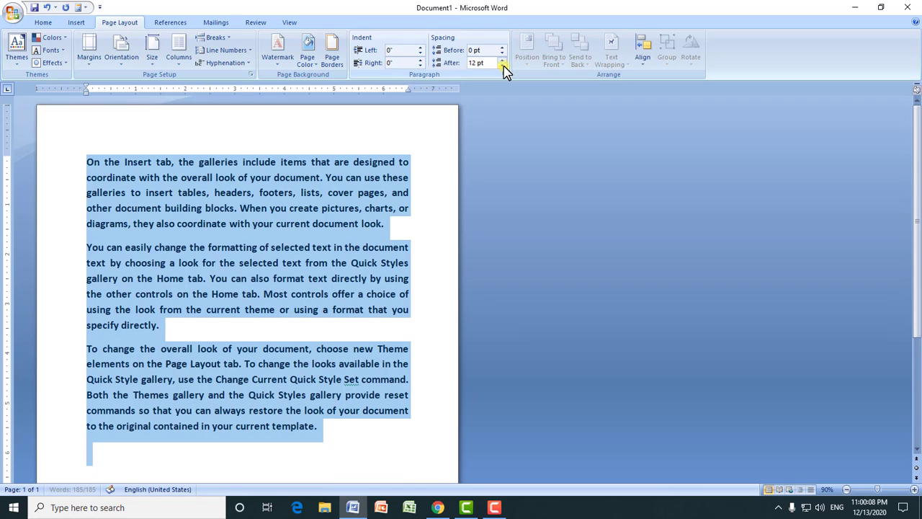
left_click(502, 67)
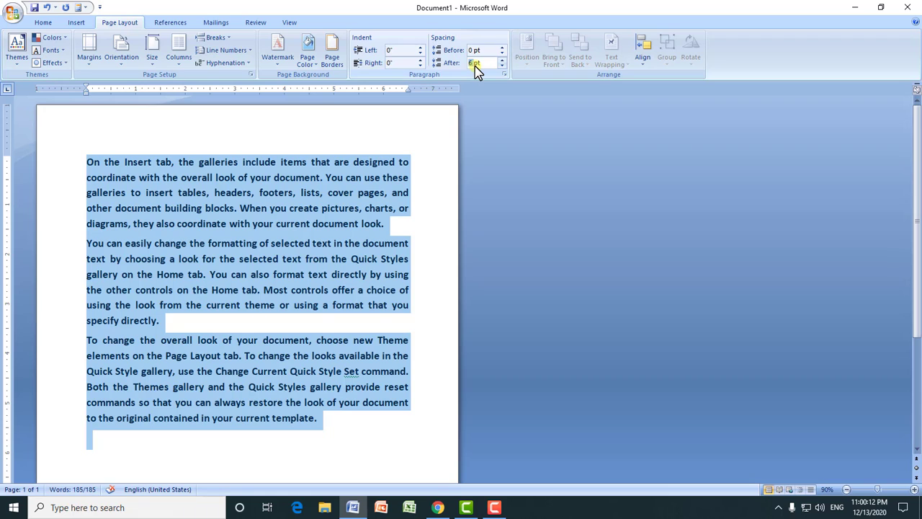
key("Return")
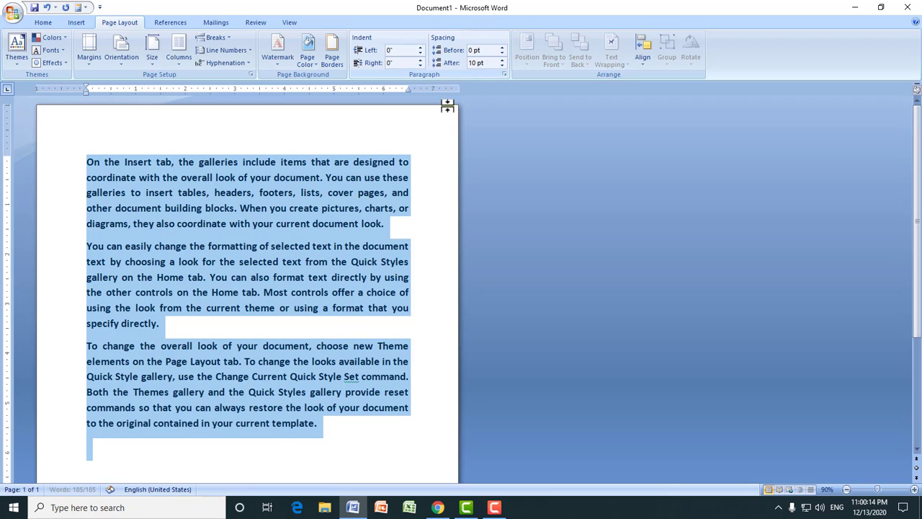
left_click(365, 178)
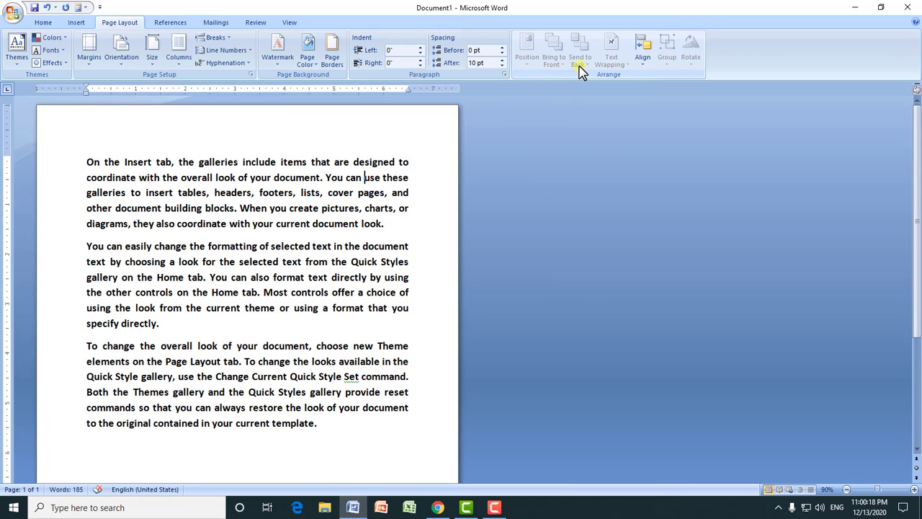
- Zoom the document view in to 148%
left_click(225, 224)
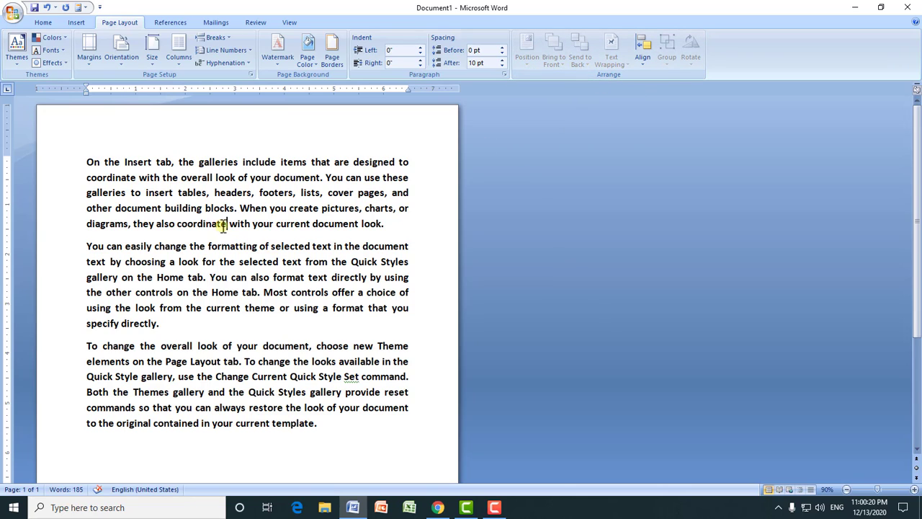
left_click(883, 490)
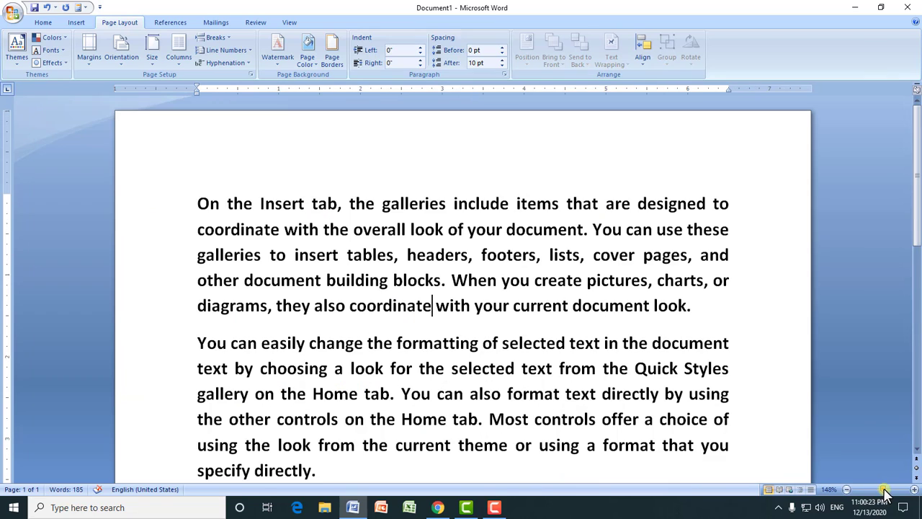
- Draw a circle about 2.25" in diameter over the first two paragraphs and apply the Colored Fill, White Outline - Accent 5 style
left_click(75, 23)
left_click(173, 63)
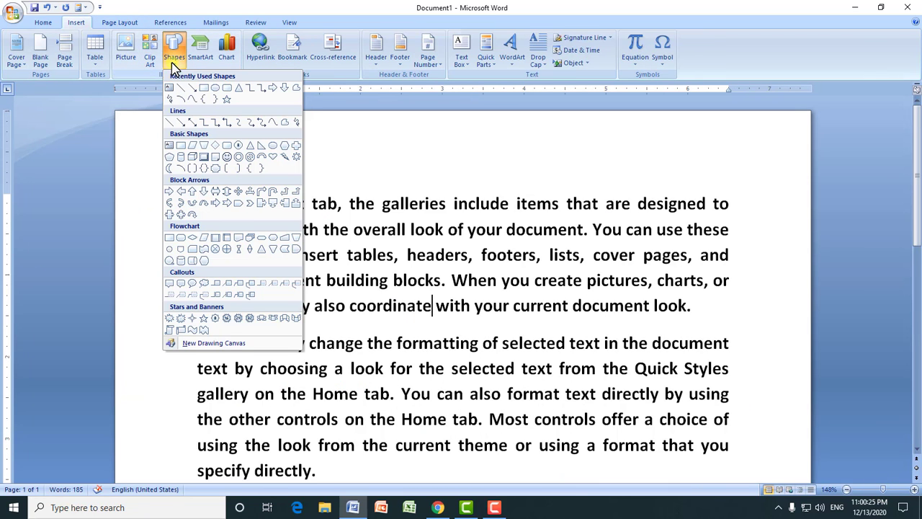
left_click(217, 88)
mouse_move(315, 198)
left_mouse_down()
mouse_move(358, 295)
mouse_move(475, 385)
mouse_move(500, 382)
left_mouse_up()
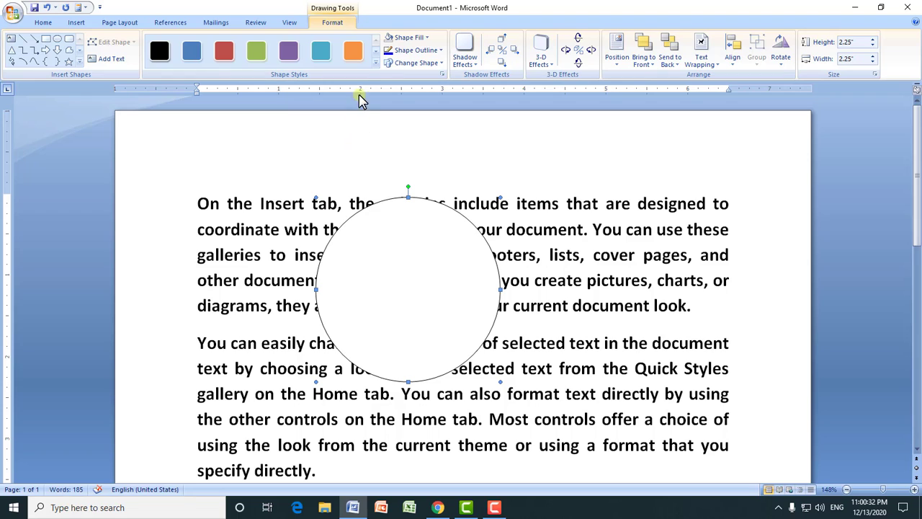
left_click(319, 53)
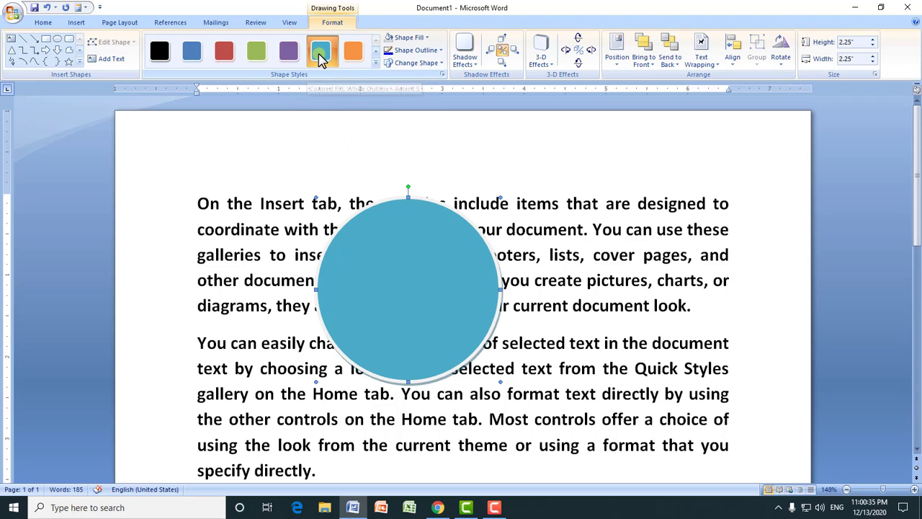
left_click(106, 23)
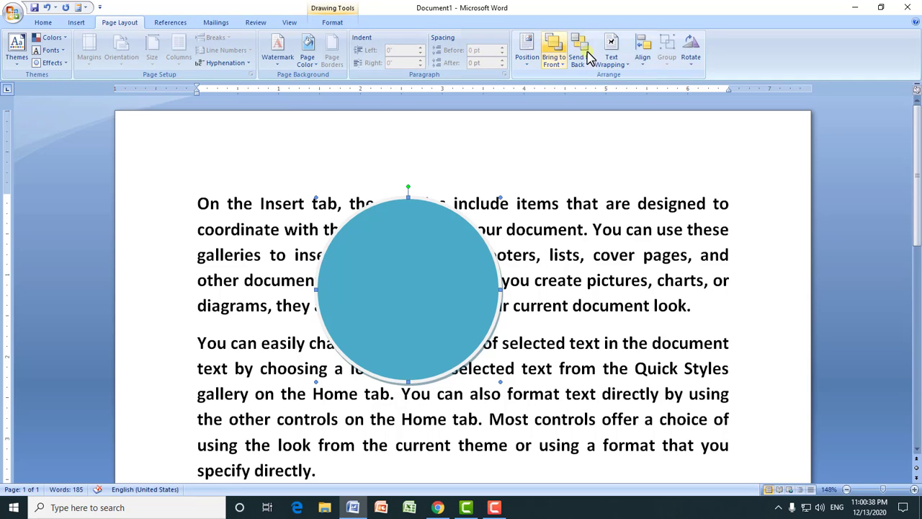
left_click(80, 24)
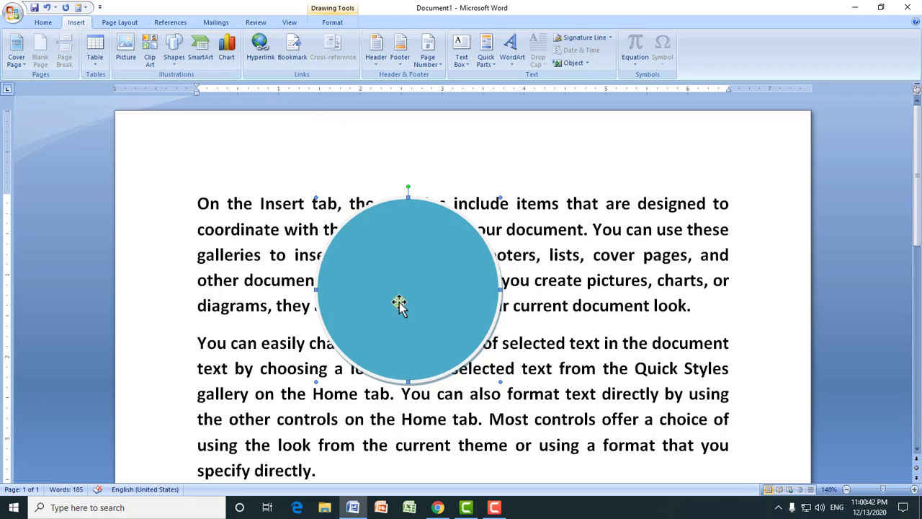
left_click(330, 22)
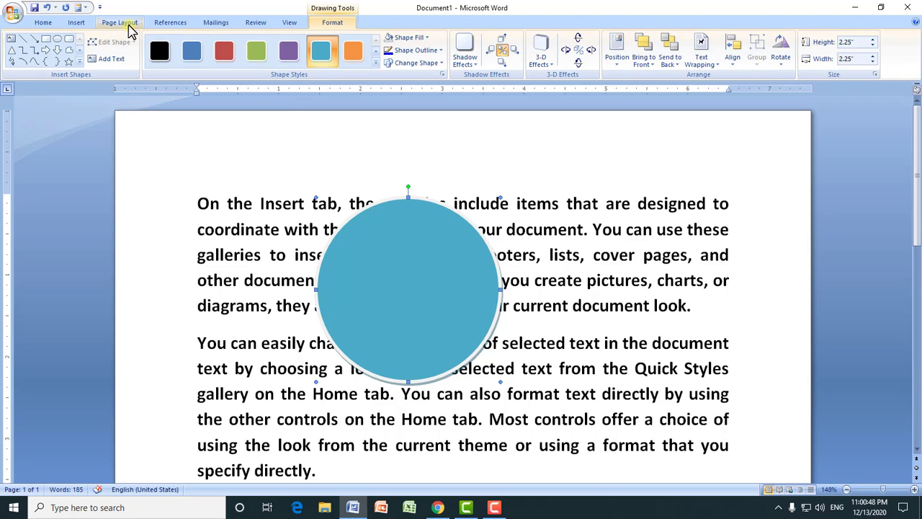
- Position the circle at the top left of the page with square text wrapping
left_click(128, 25)
left_click(529, 62)
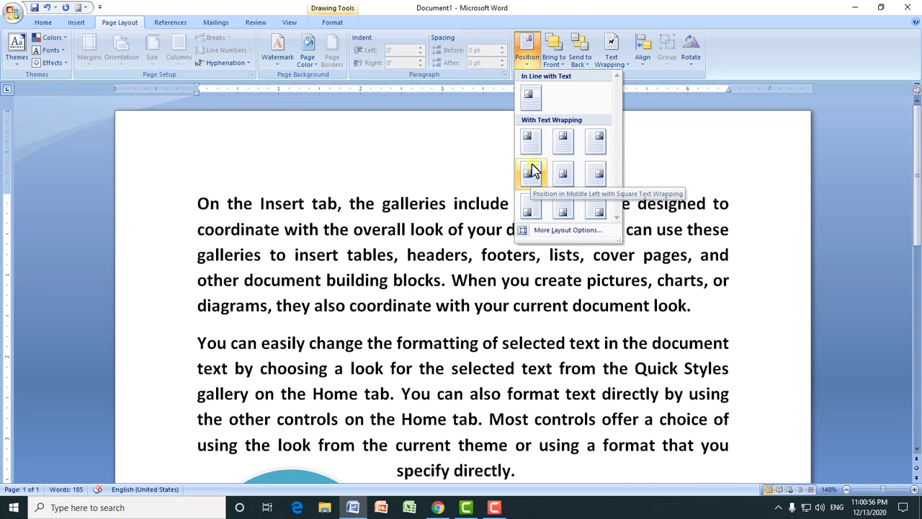
left_click(531, 141)
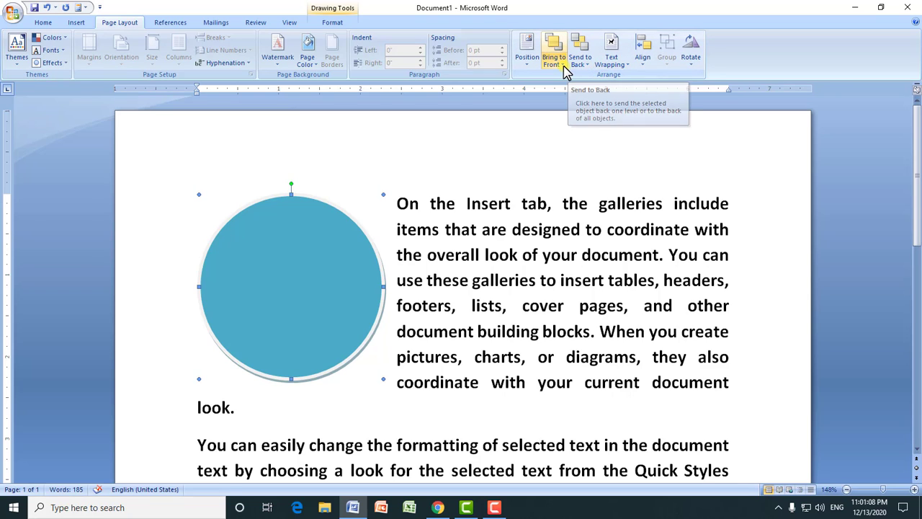
- Set the circle's text wrapping to Behind Text and return it to Square
left_click(610, 63)
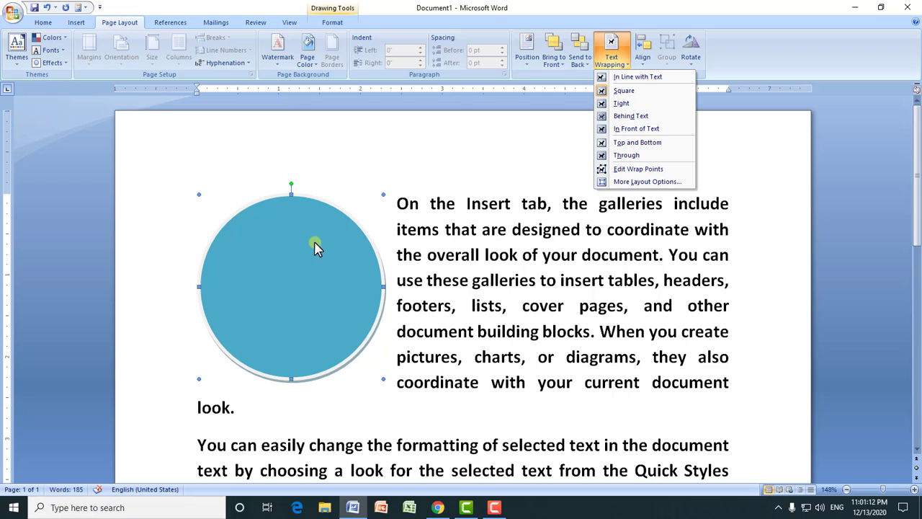
left_click(624, 118)
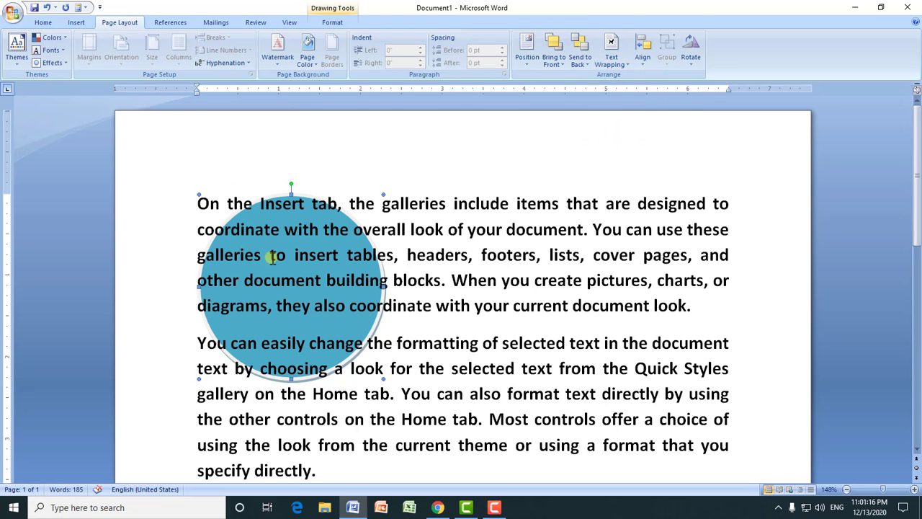
left_click(621, 65)
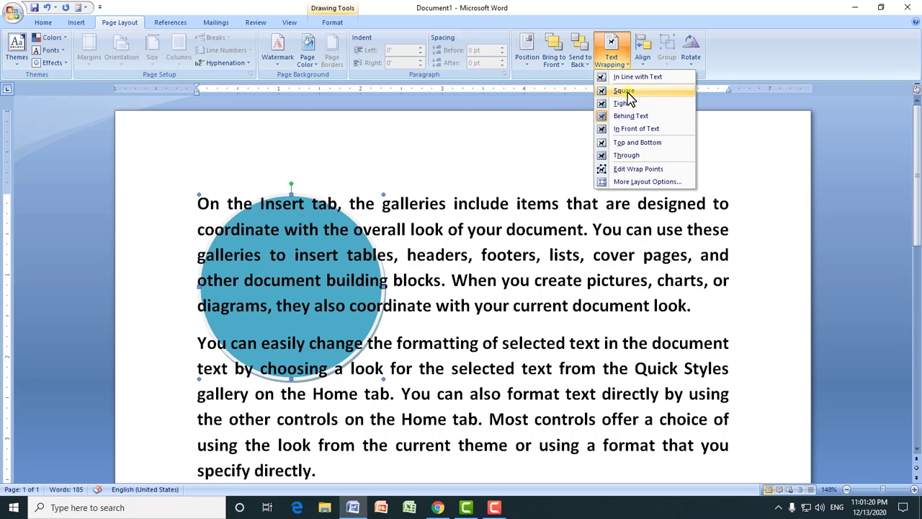
left_click(624, 90)
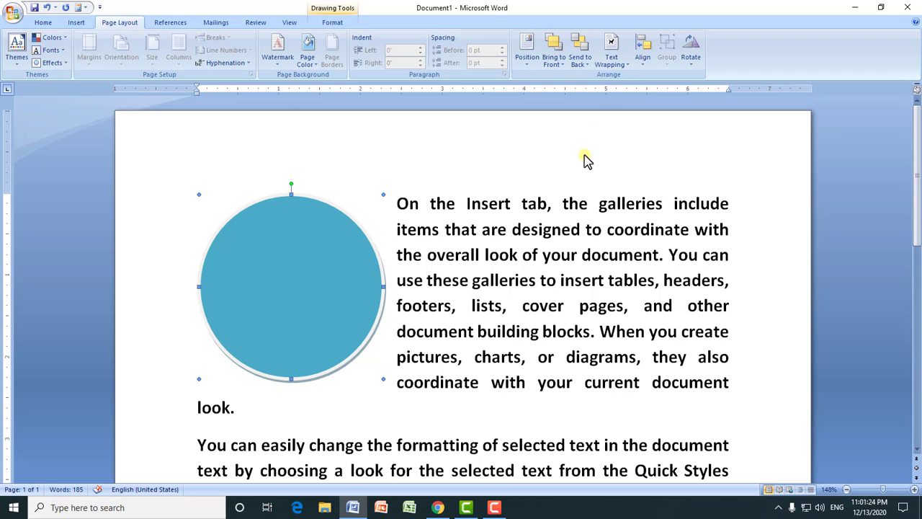
- Set the circle's text wrapping to In Front of Text and return it to Square
left_click(612, 69)
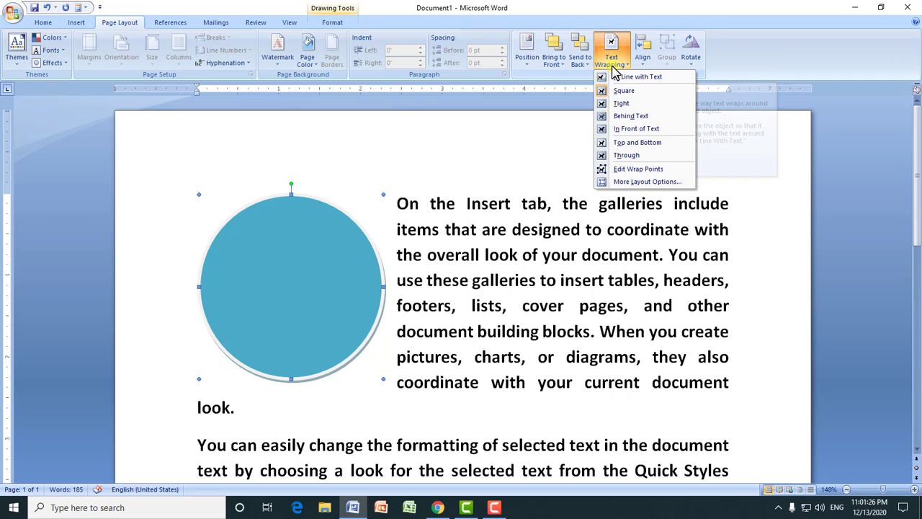
left_click(625, 129)
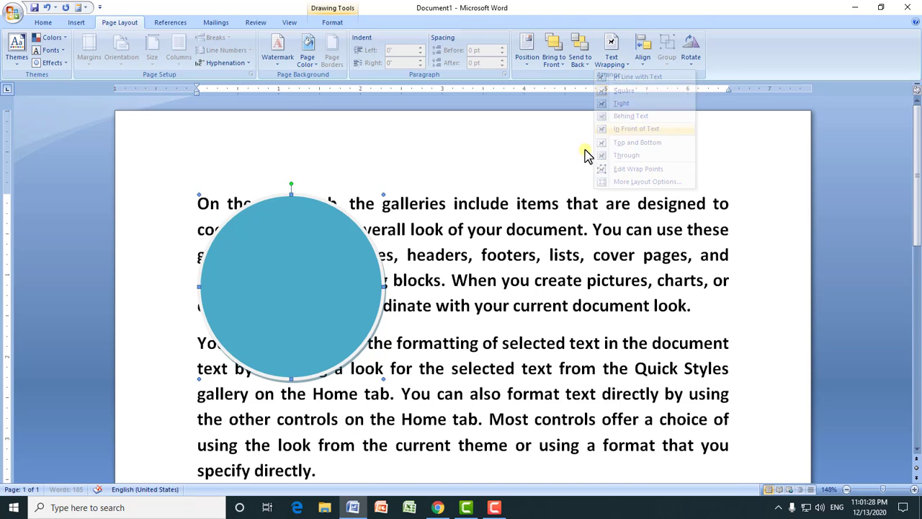
left_click(604, 65)
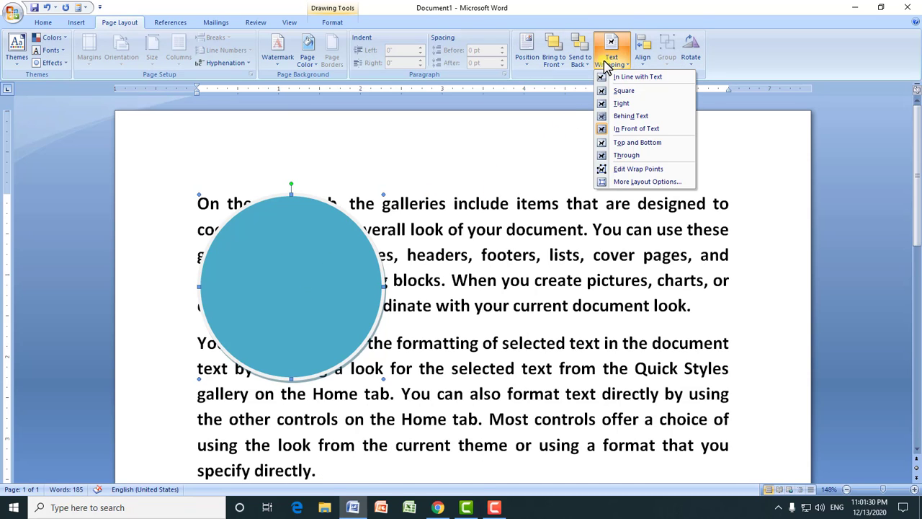
left_click(622, 90)
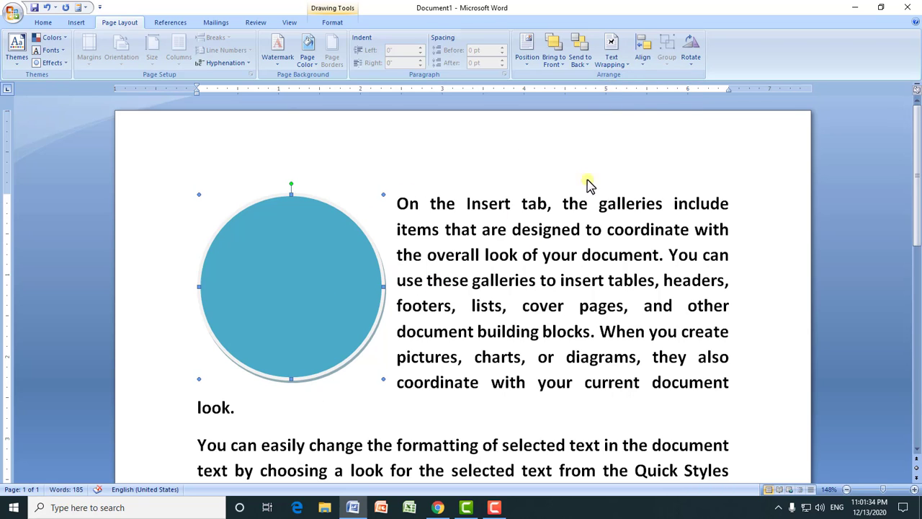
- Align the circle to the horizontal center between the page margins
left_click(643, 62)
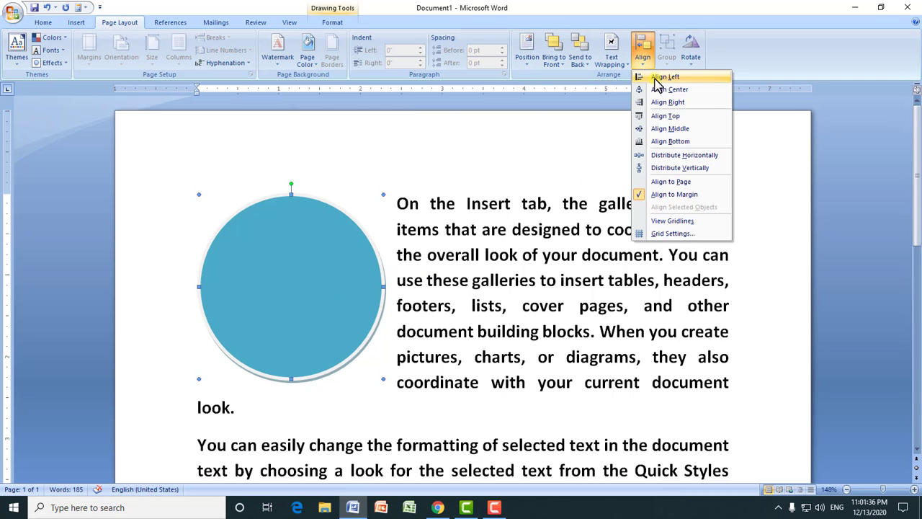
left_click(659, 89)
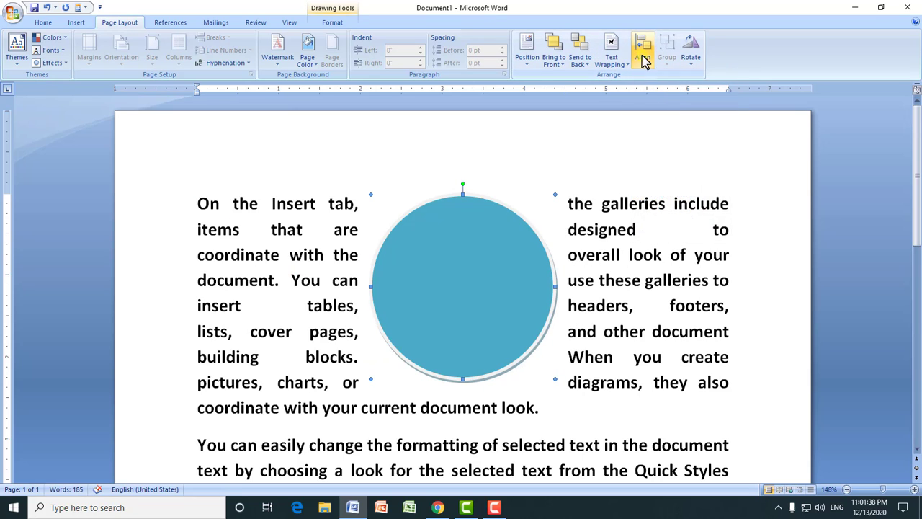
left_click(644, 62)
key("Escape")
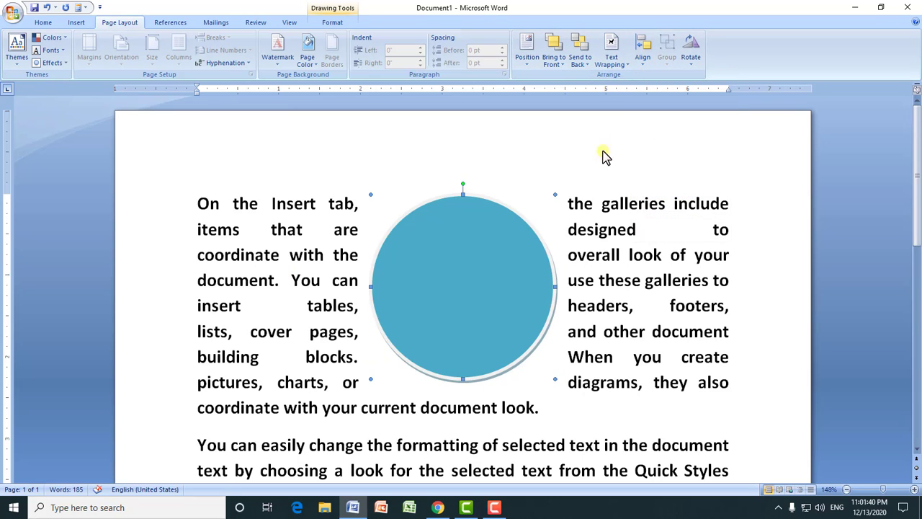
- Rotate the circle left 90° and narrow it from its right side into a tall ellipse
left_click(692, 64)
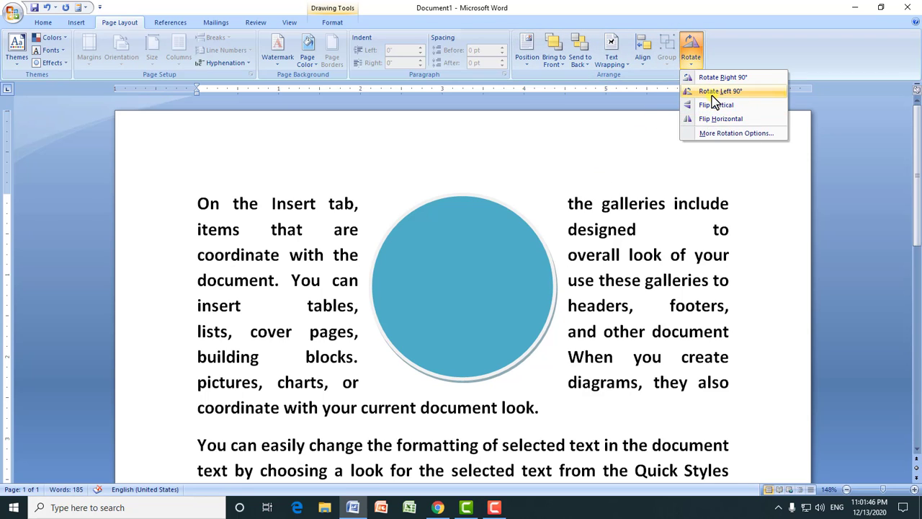
left_click(718, 93)
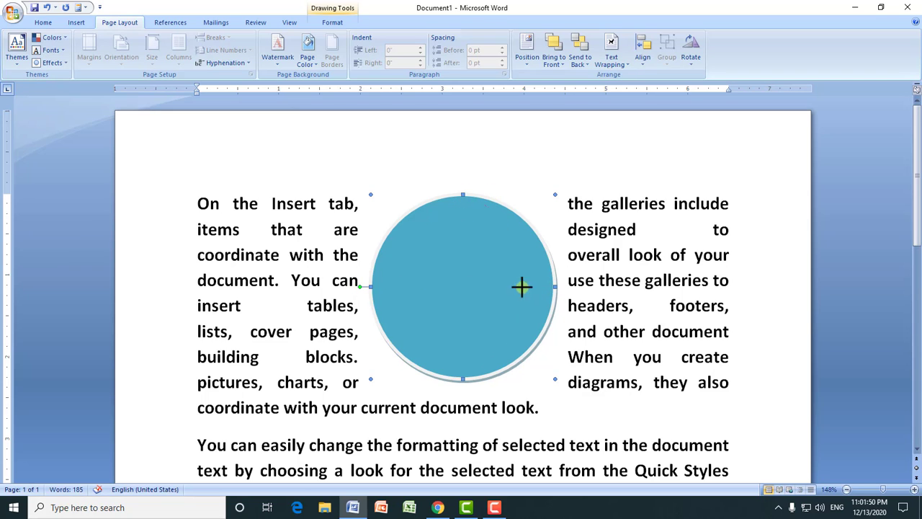
left_click_drag(522, 287, 447, 286)
- Rotate the tall ellipse left 90° so it lies horizontally, and deselect it
left_click(691, 57)
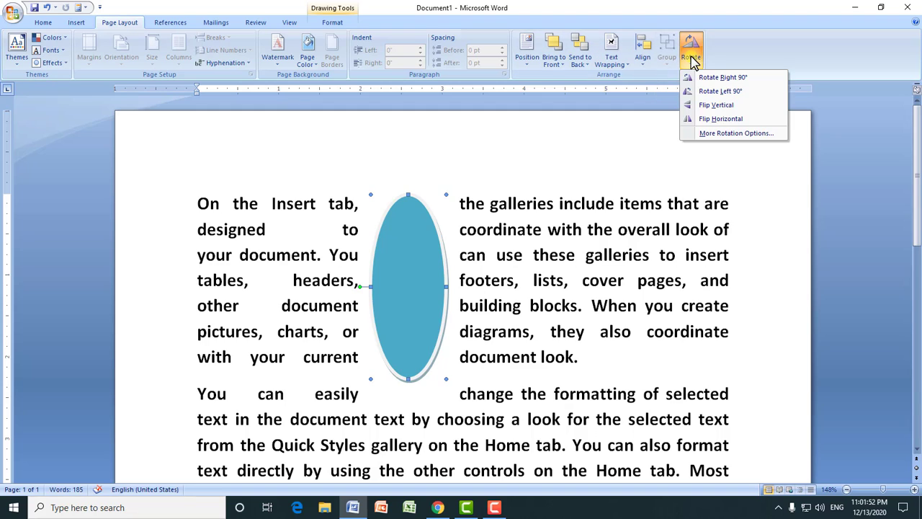
left_click(714, 91)
left_click(590, 227)
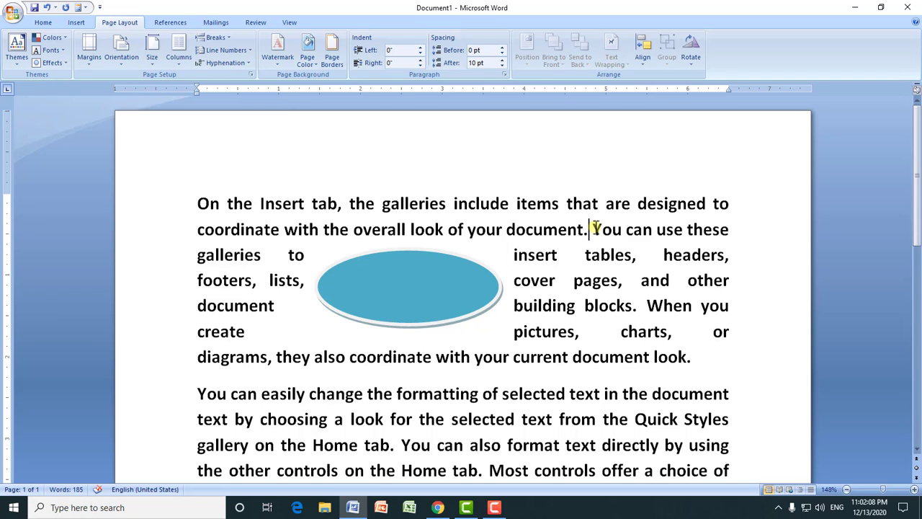
left_click_drag(600, 227, 729, 229)
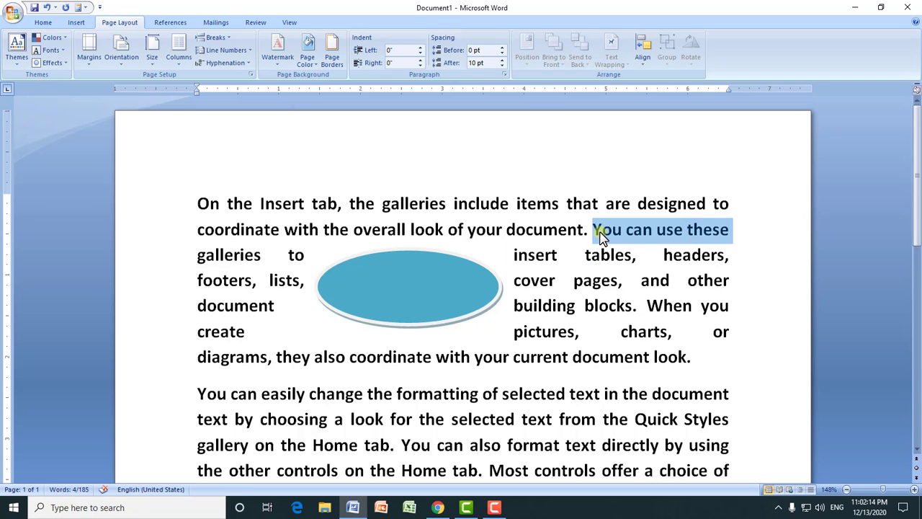
left_click(600, 231)
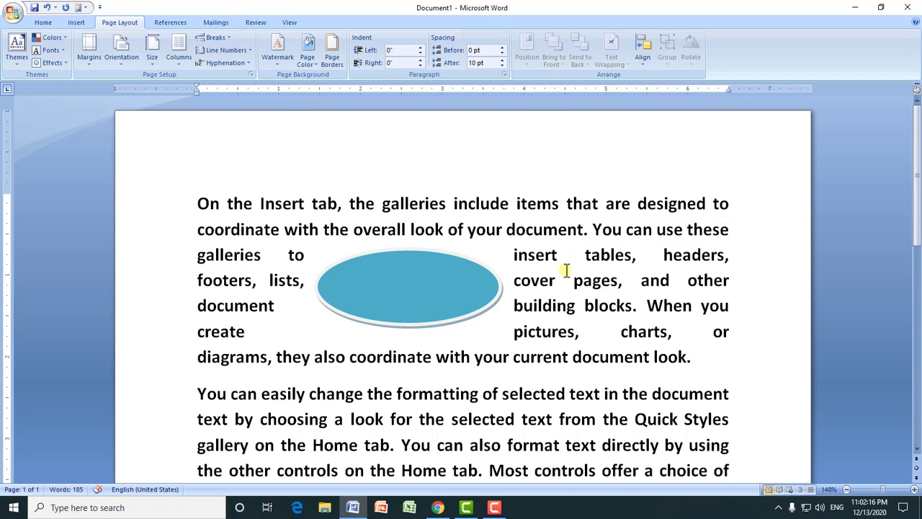